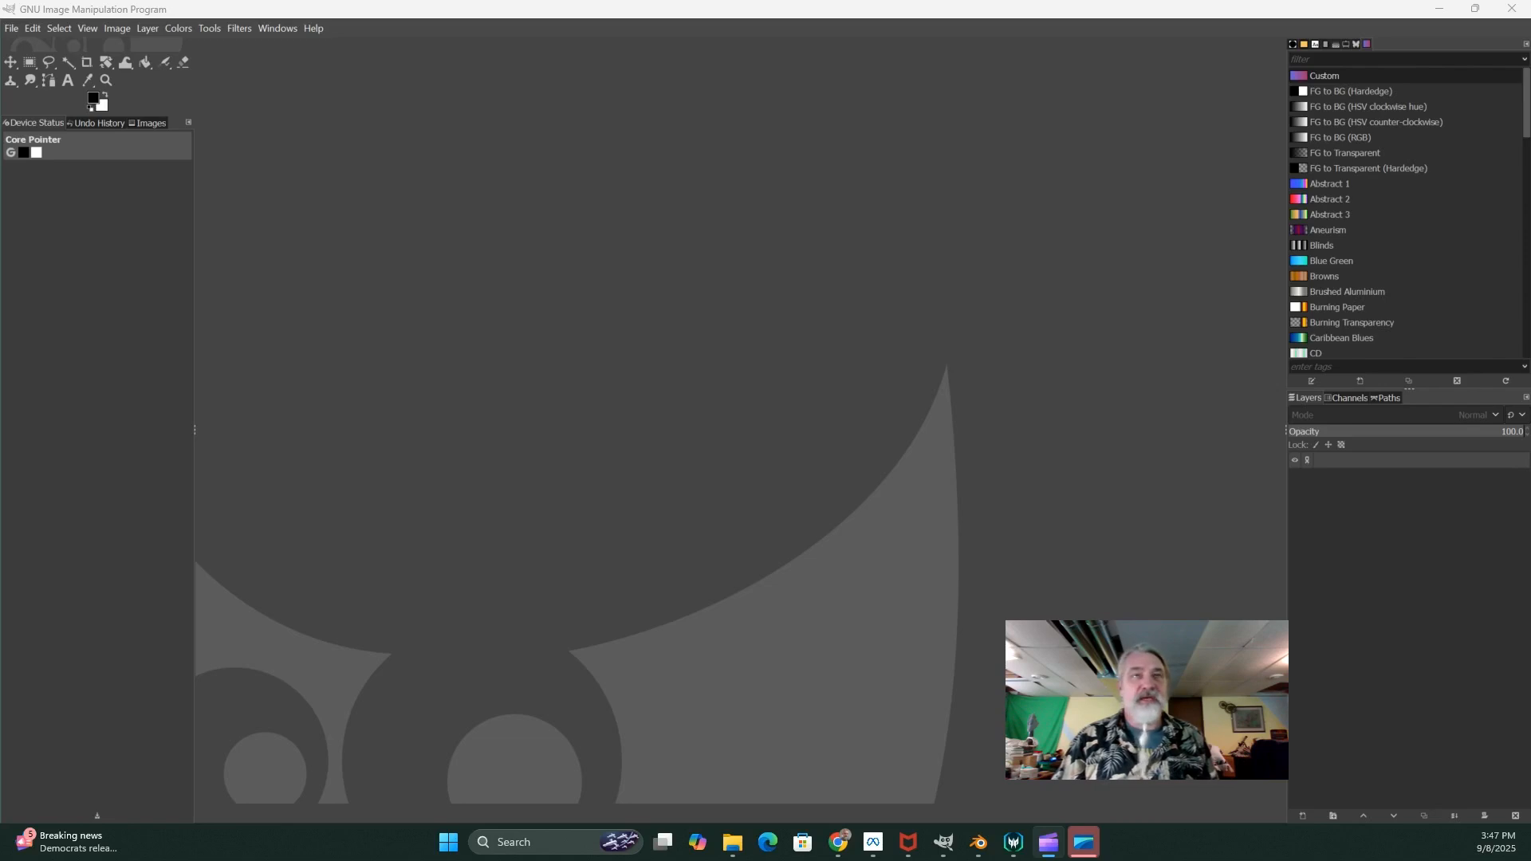
Create a new blank image of 512 × 512 px
{"action": "left_click", "coordinate": [11, 28]}
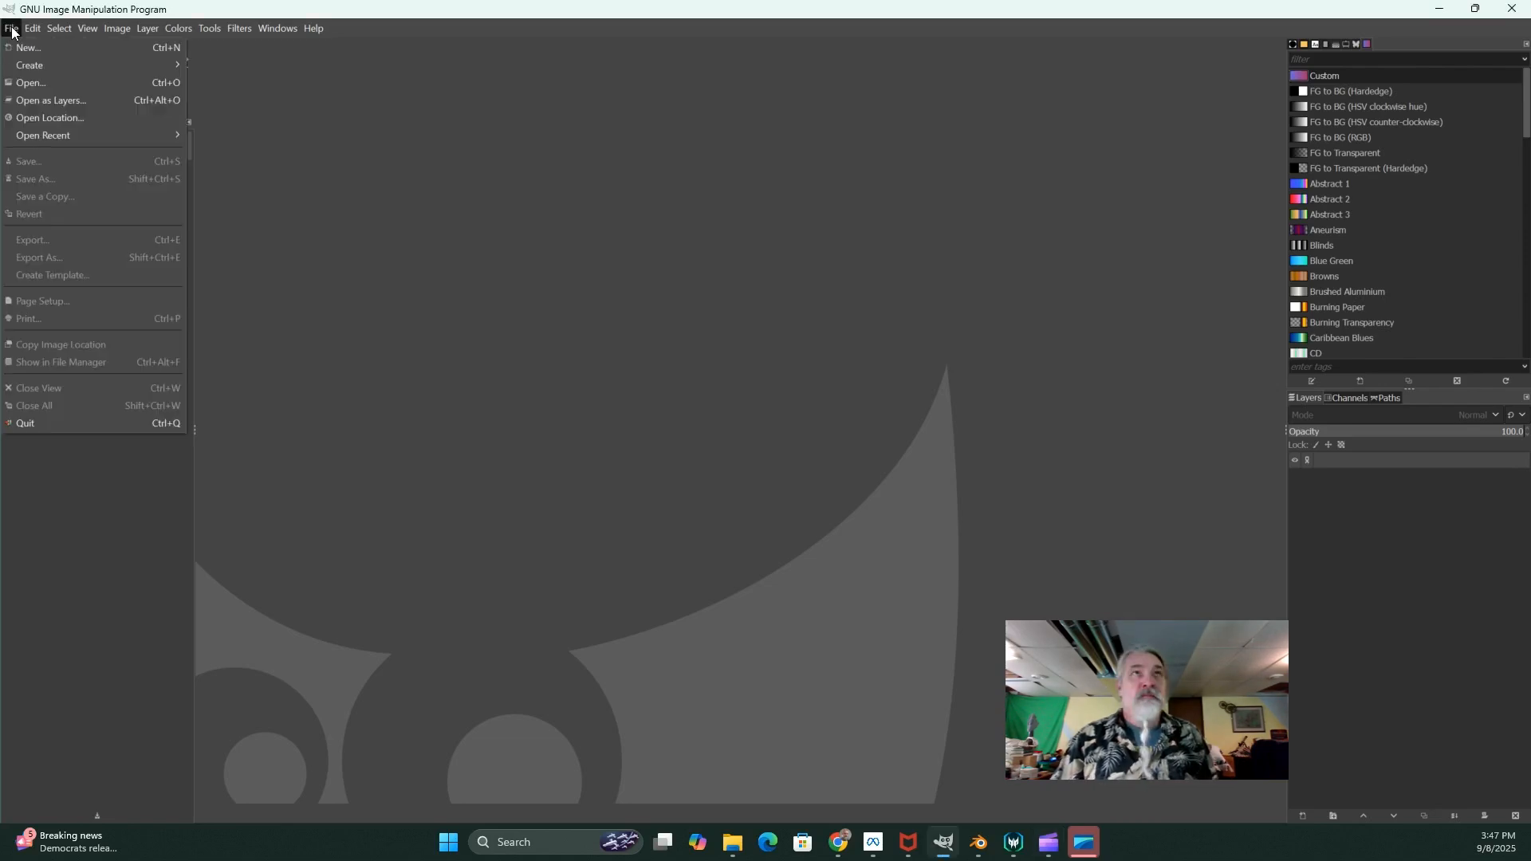
{"action": "left_click", "coordinate": [37, 50]}
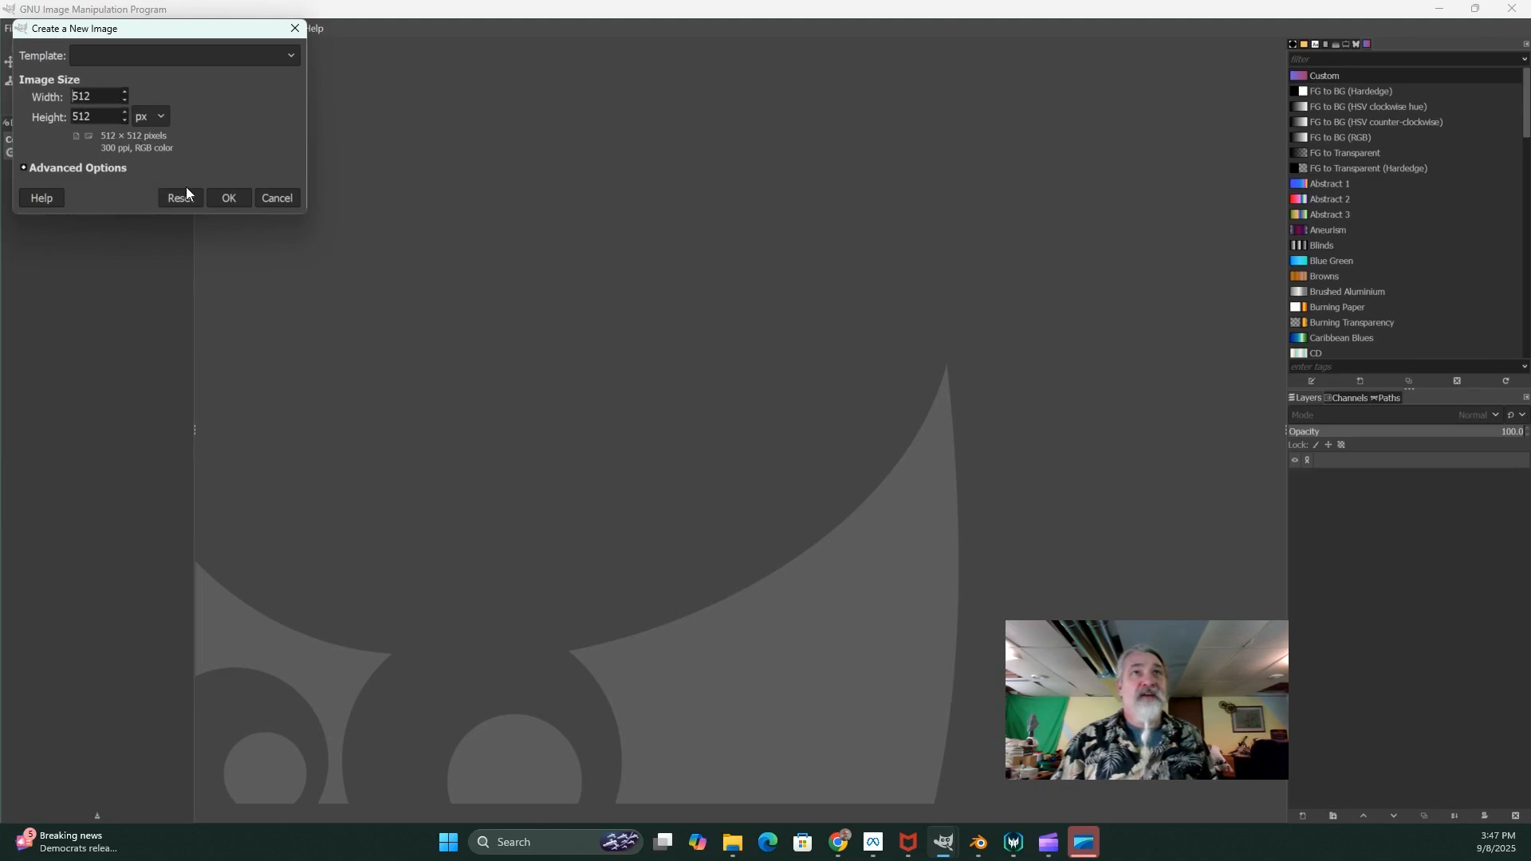
{"action": "left_click", "coordinate": [220, 197]}
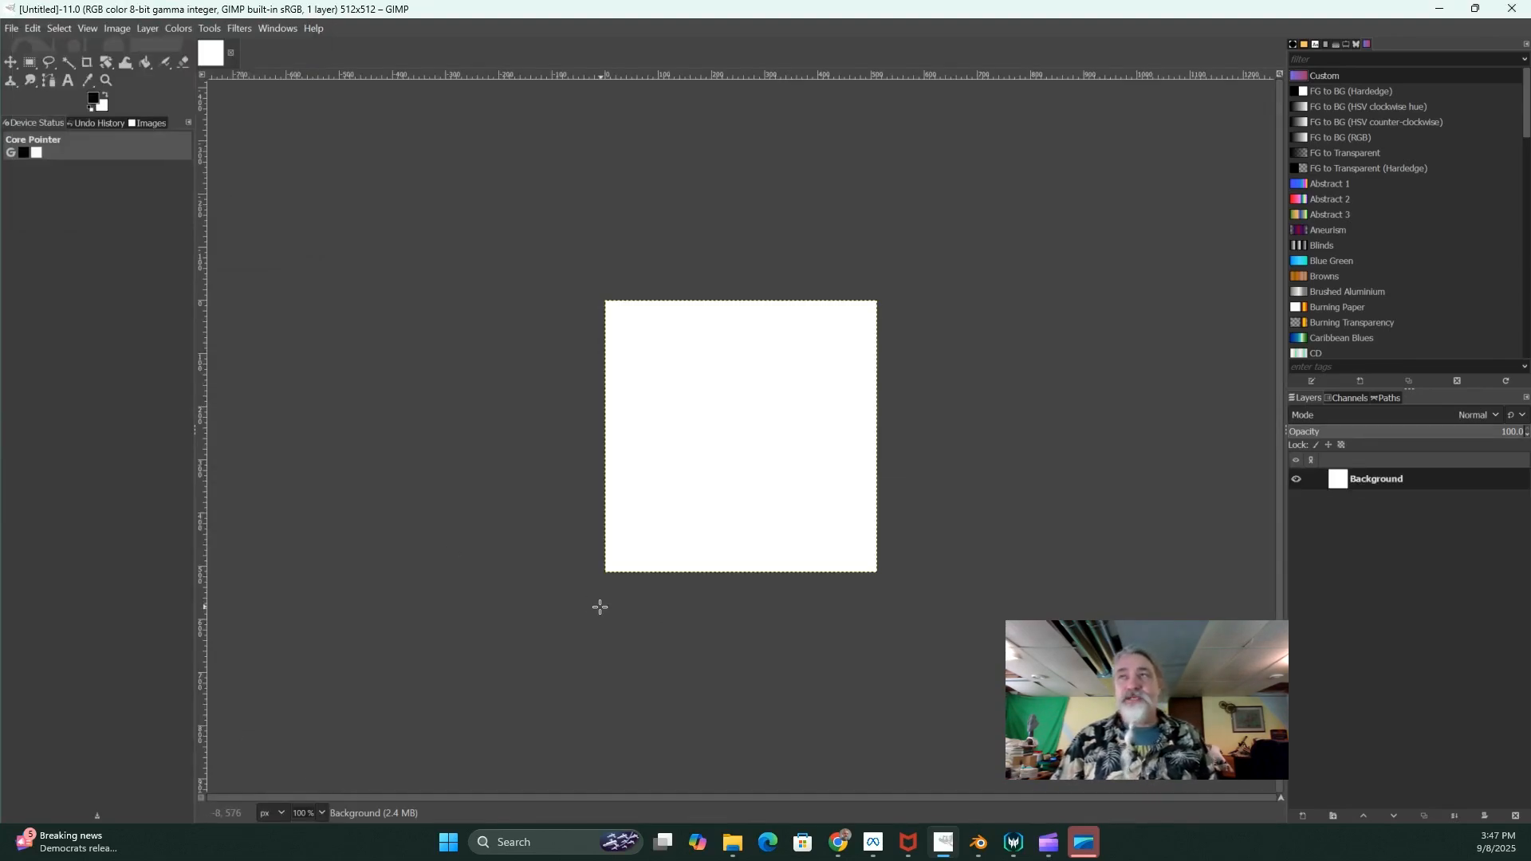
Start the Plasma noise render on the Background layer with turbulence set to about 3.125
{"action": "left_click", "coordinate": [243, 30]}
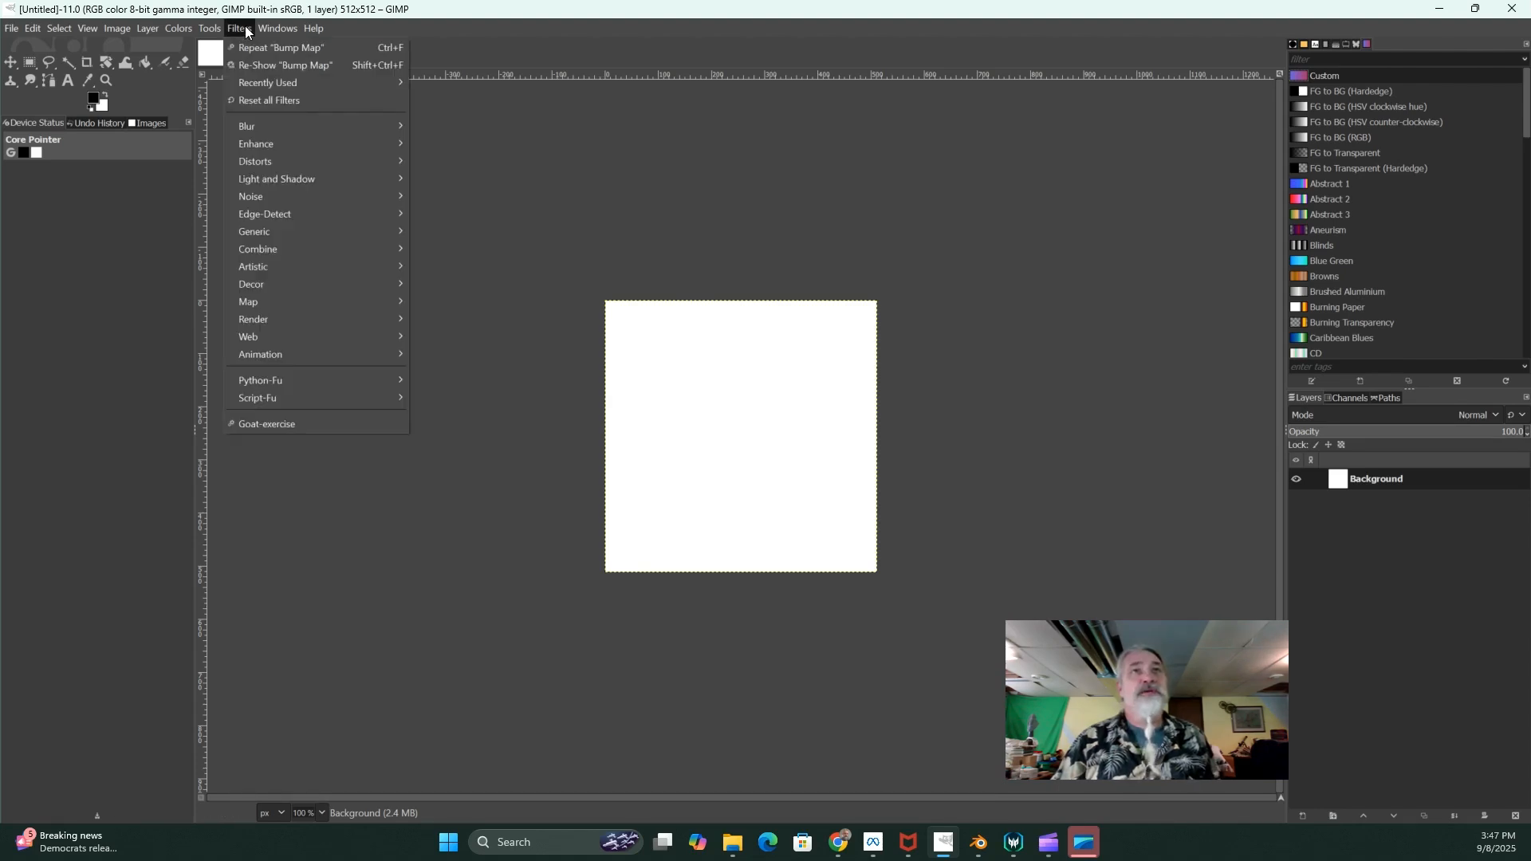
{"action": "mouse_move", "coordinate": [275, 316]}
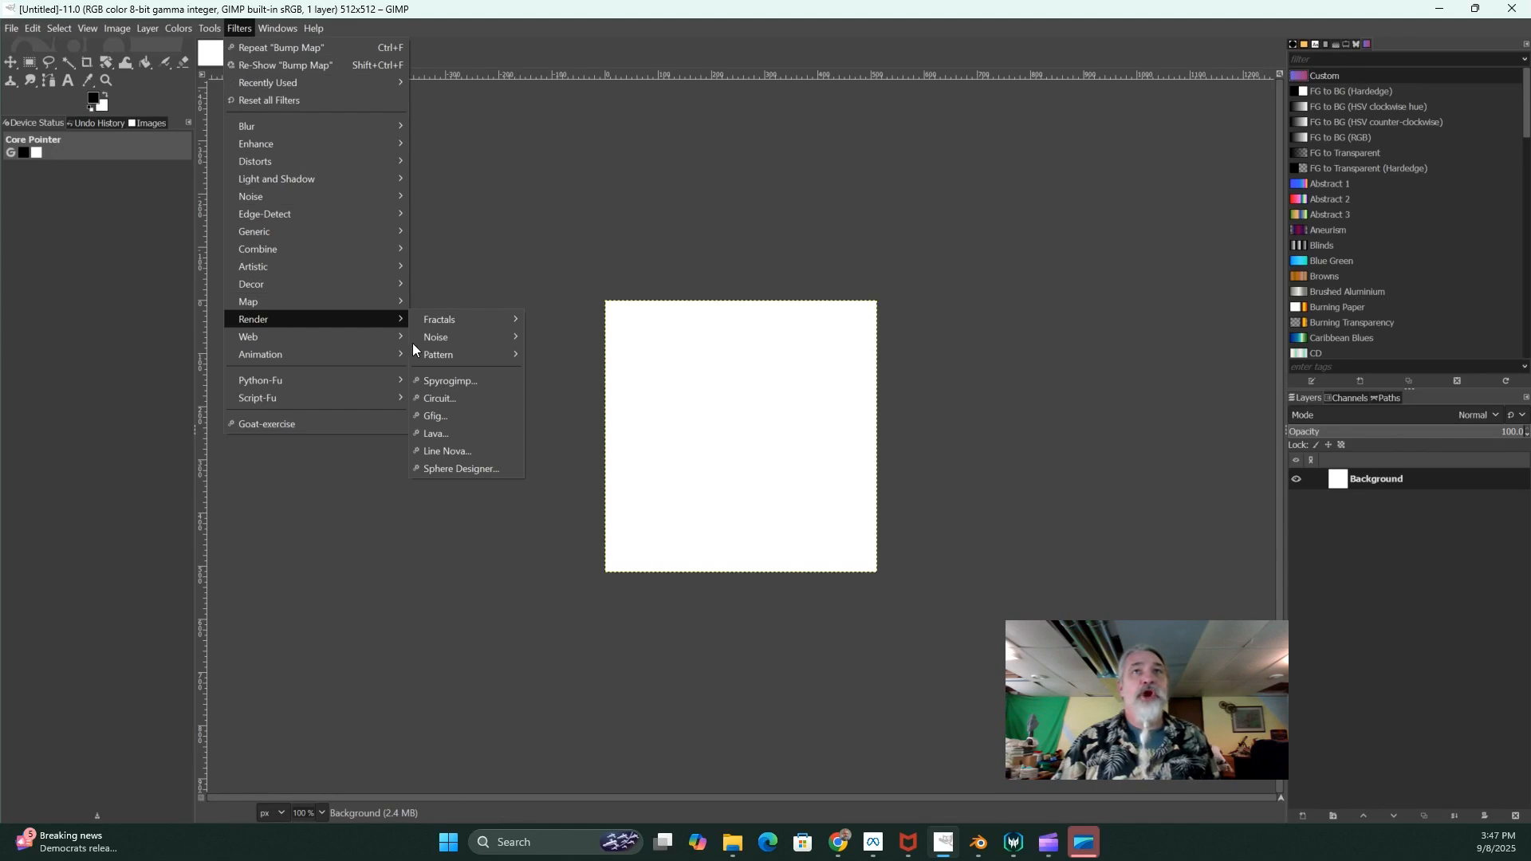
{"action": "mouse_move", "coordinate": [439, 338]}
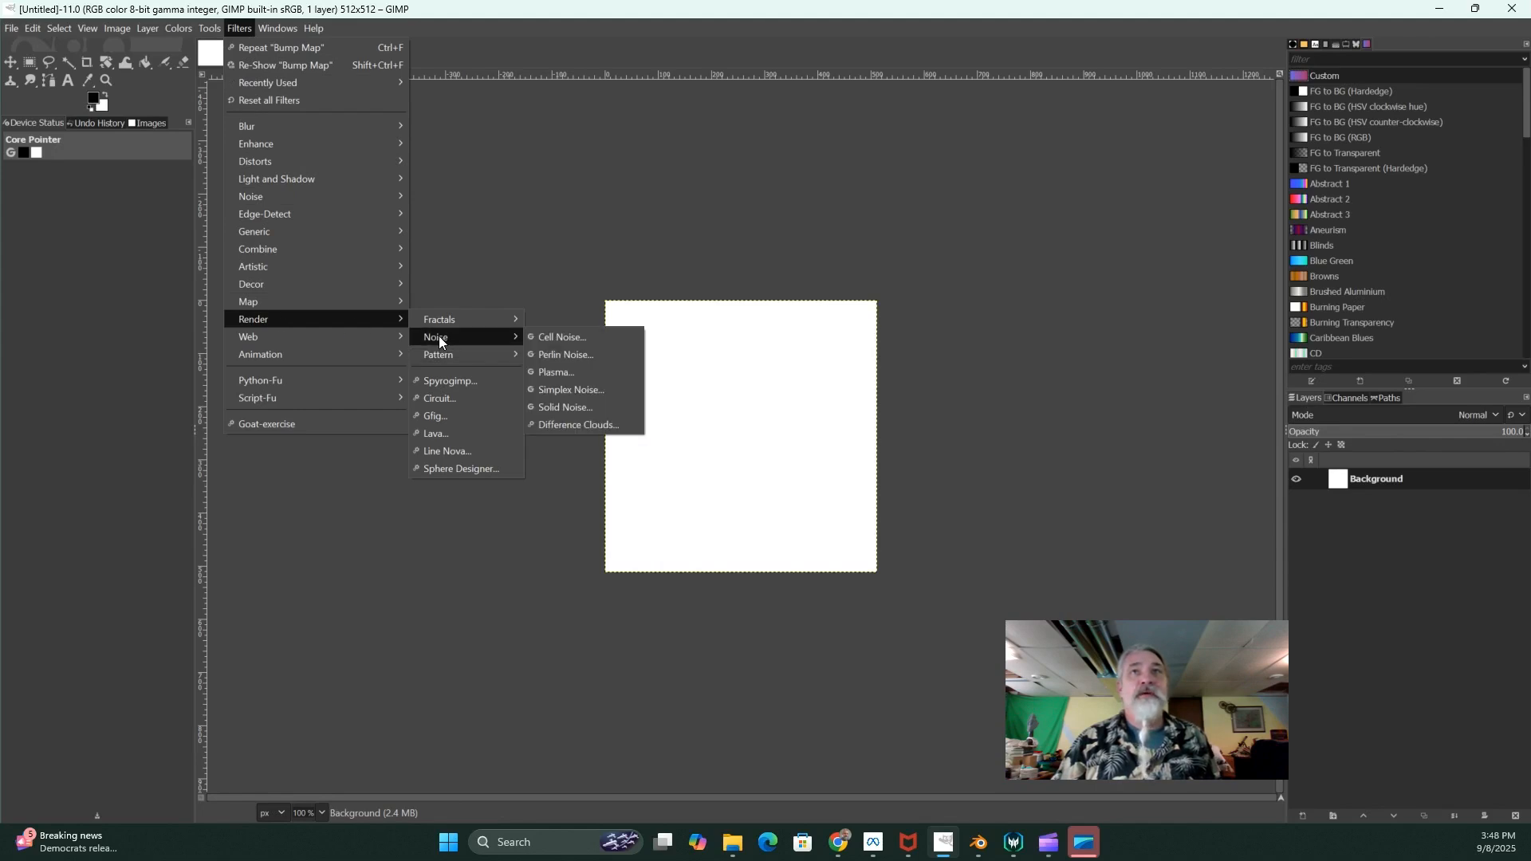
{"action": "left_click", "coordinate": [555, 373]}
{"action": "left_click_drag", "start_coordinate": [877, 201], "coordinate": [926, 201]}
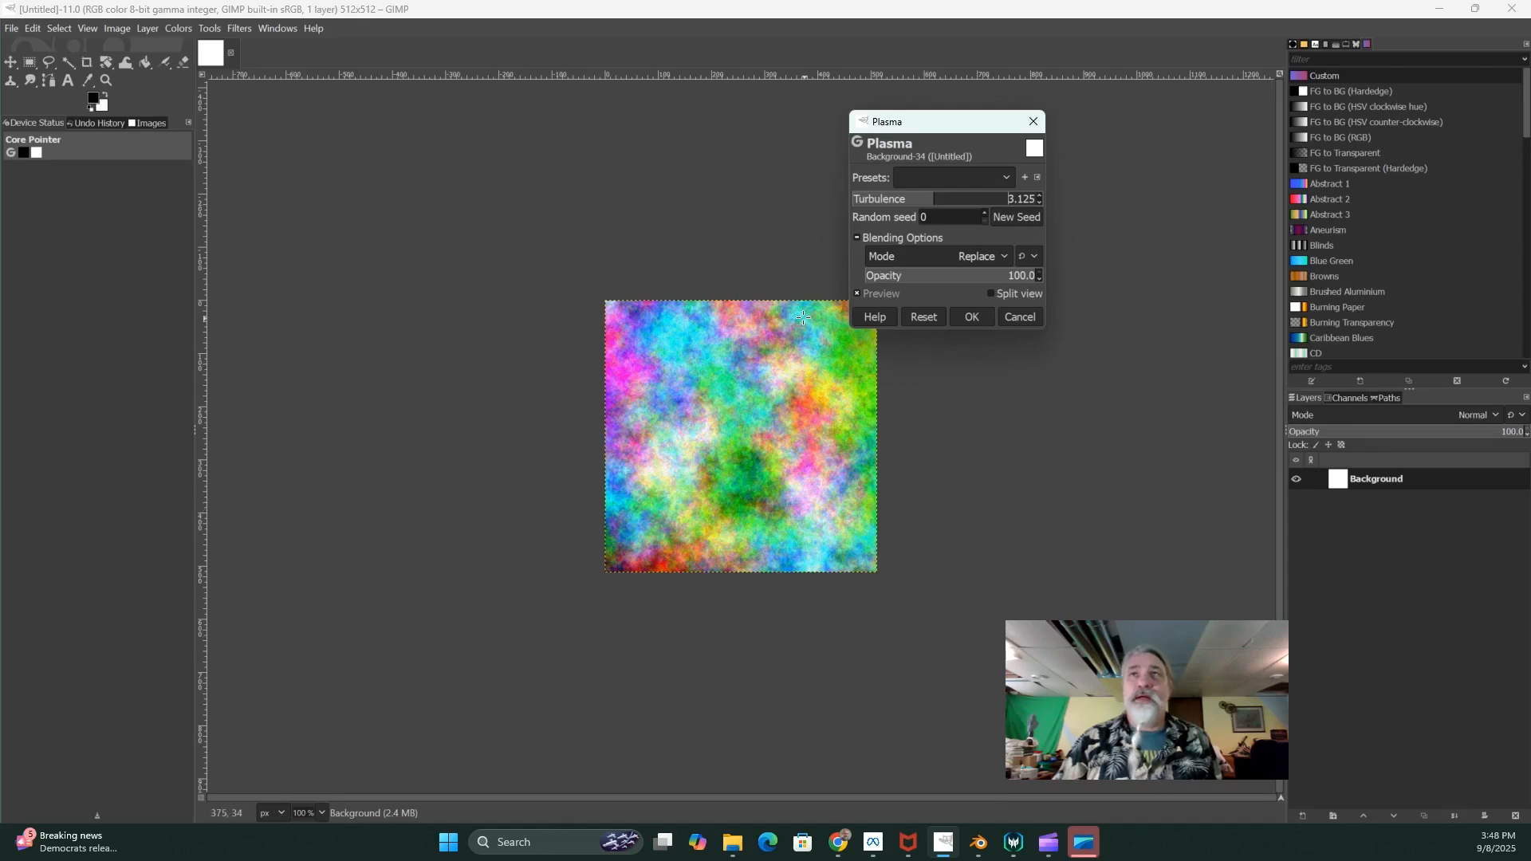
Generate new random seeds for the plasma until the pattern has well-mixed light and dark areas, and apply the filter
{"action": "left_click", "coordinate": [1017, 217]}
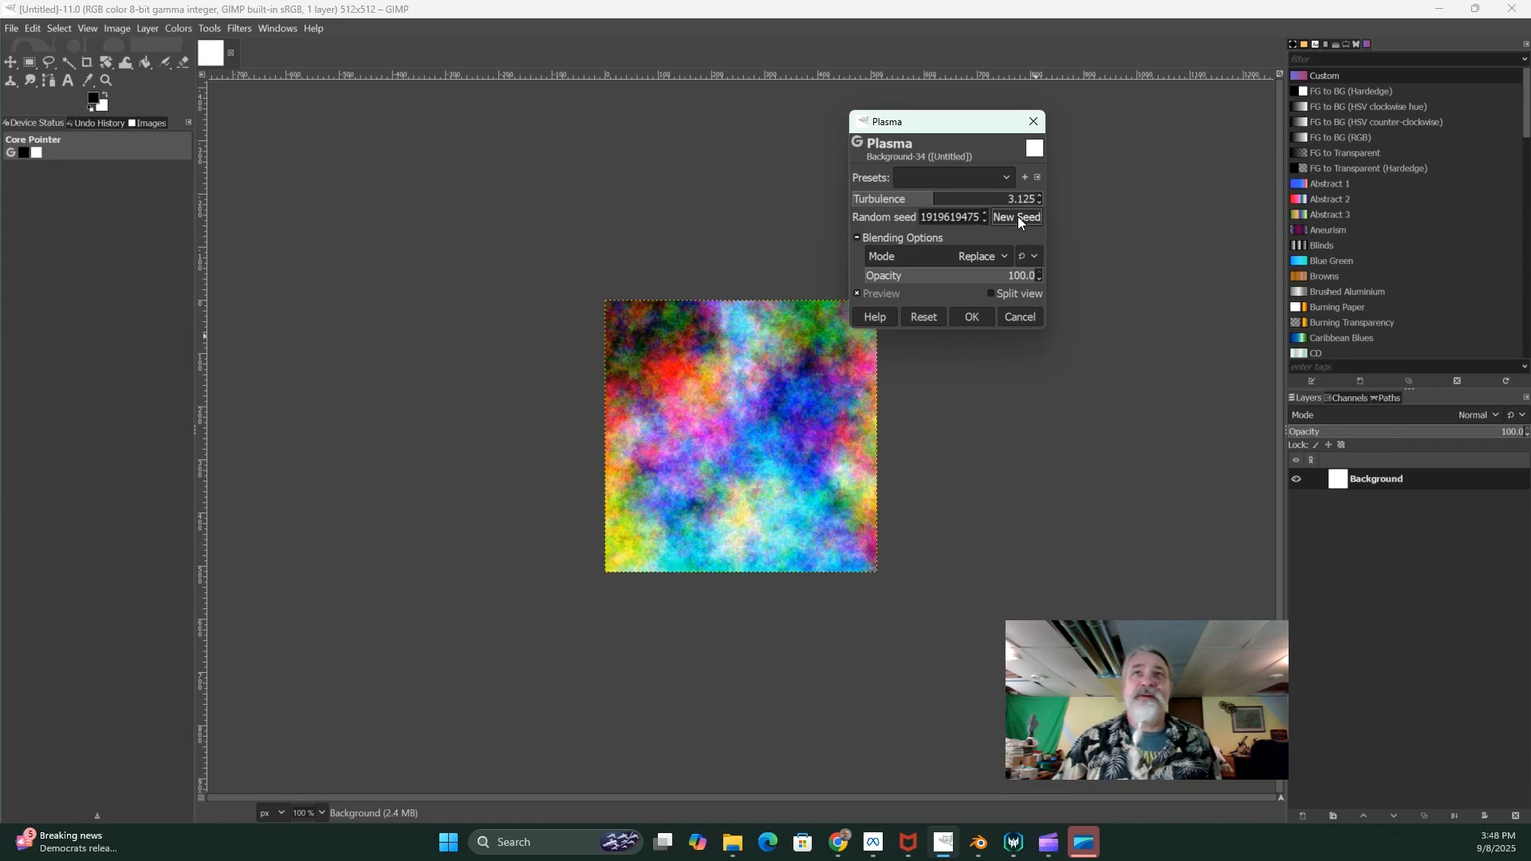
{"action": "left_click", "coordinate": [1017, 217]}
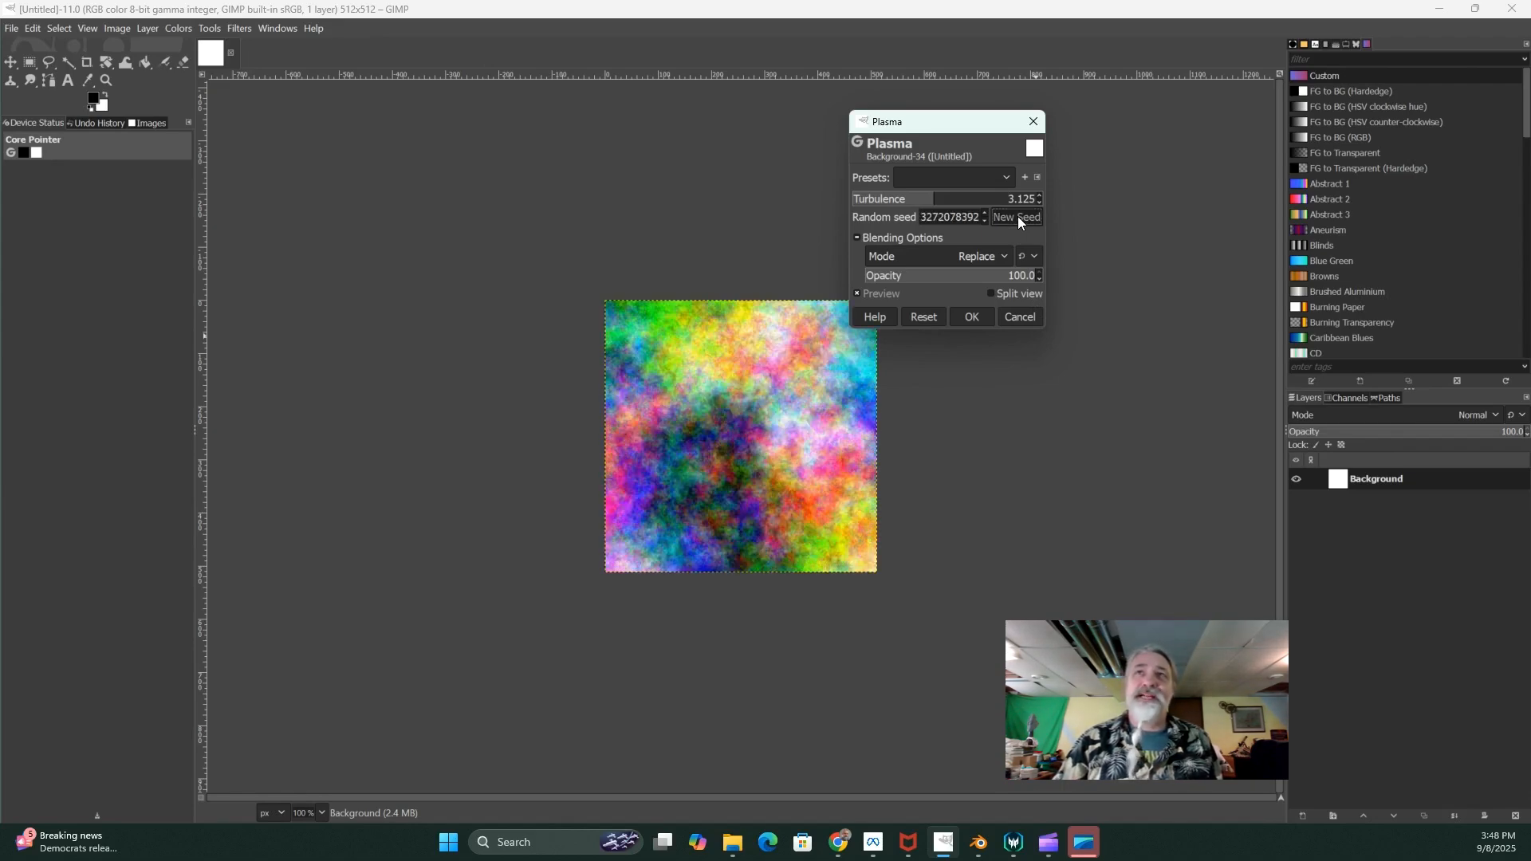
{"action": "left_click", "coordinate": [1017, 217]}
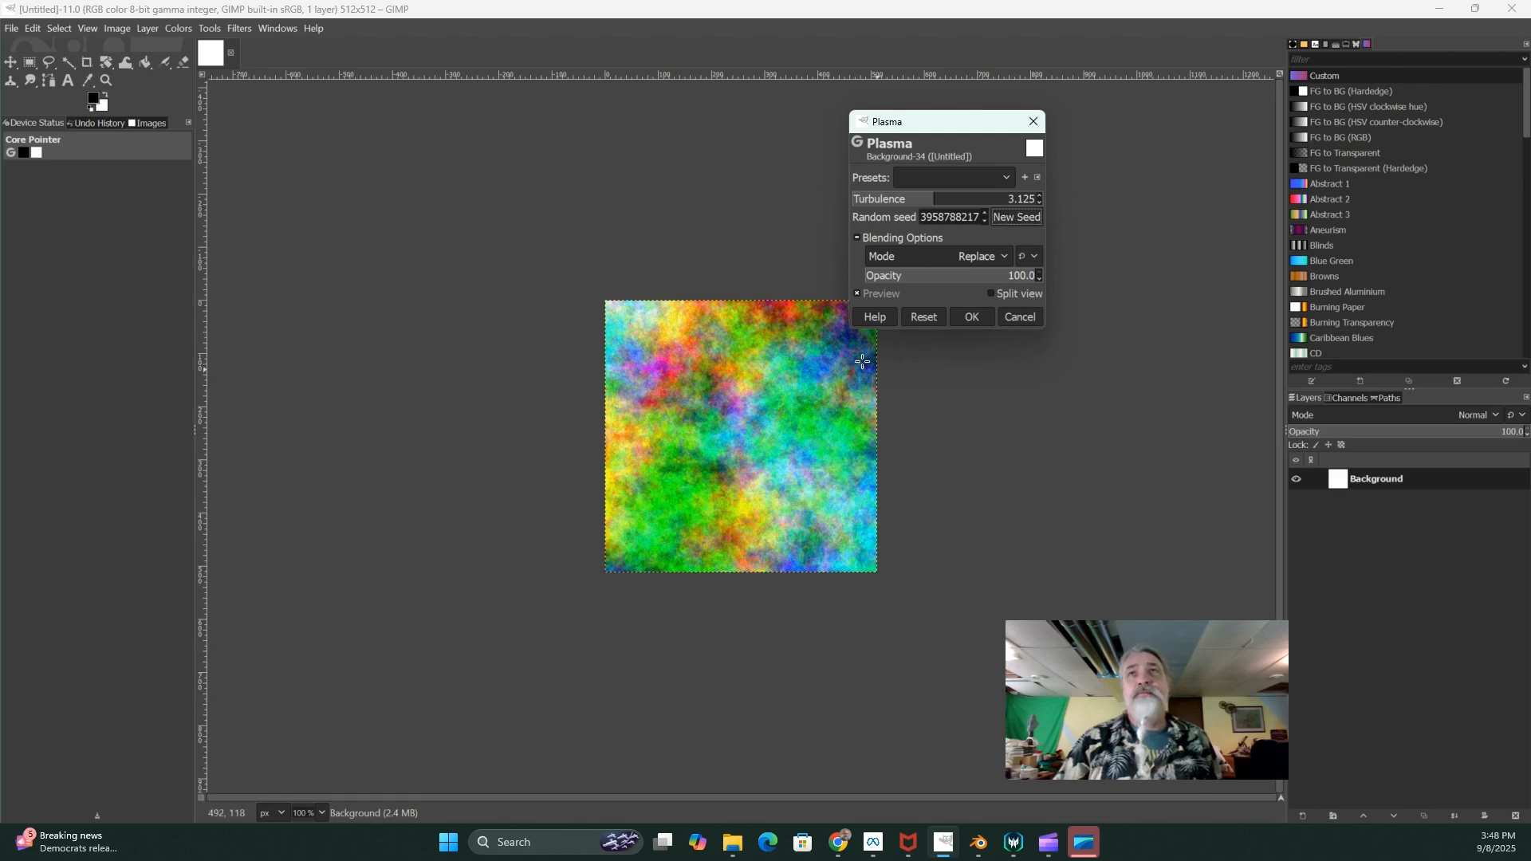
{"action": "left_click", "coordinate": [1017, 220]}
{"action": "left_click", "coordinate": [1017, 216]}
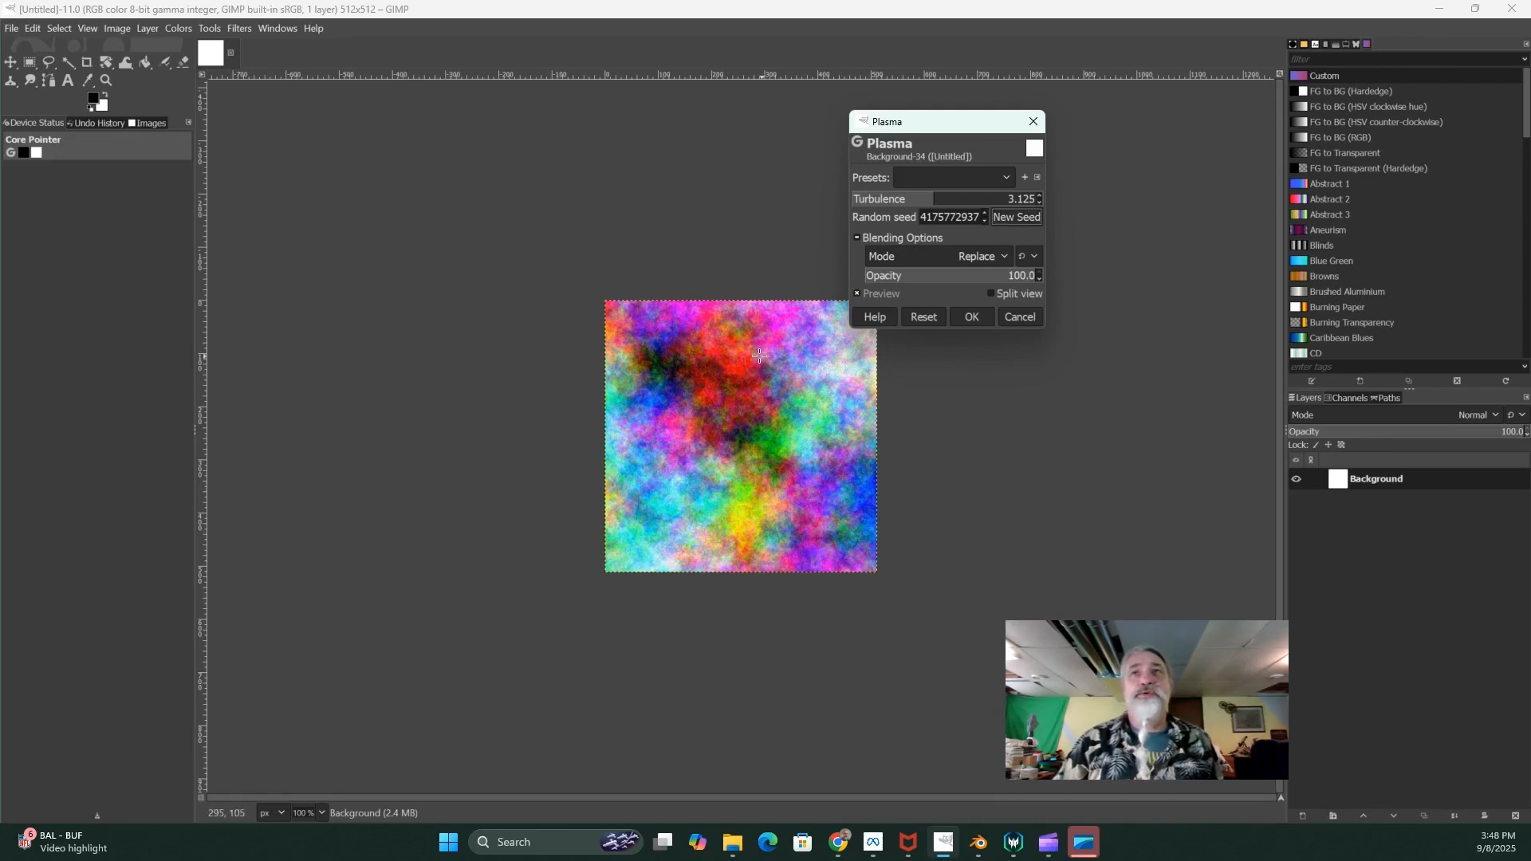
{"action": "left_click", "coordinate": [1035, 218]}
{"action": "left_click", "coordinate": [1035, 219]}
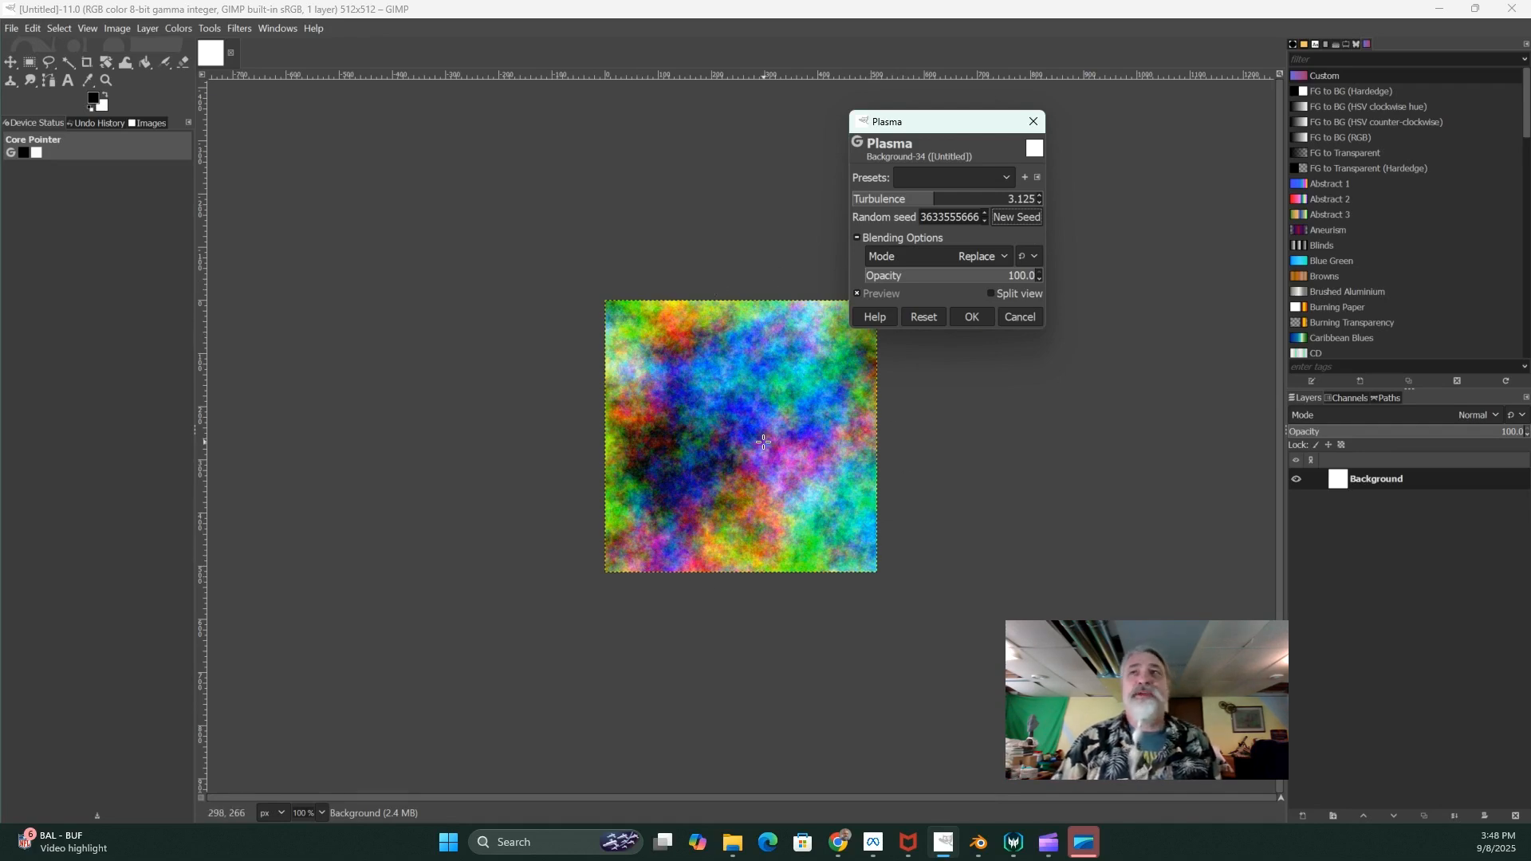
{"action": "left_click", "coordinate": [973, 318]}
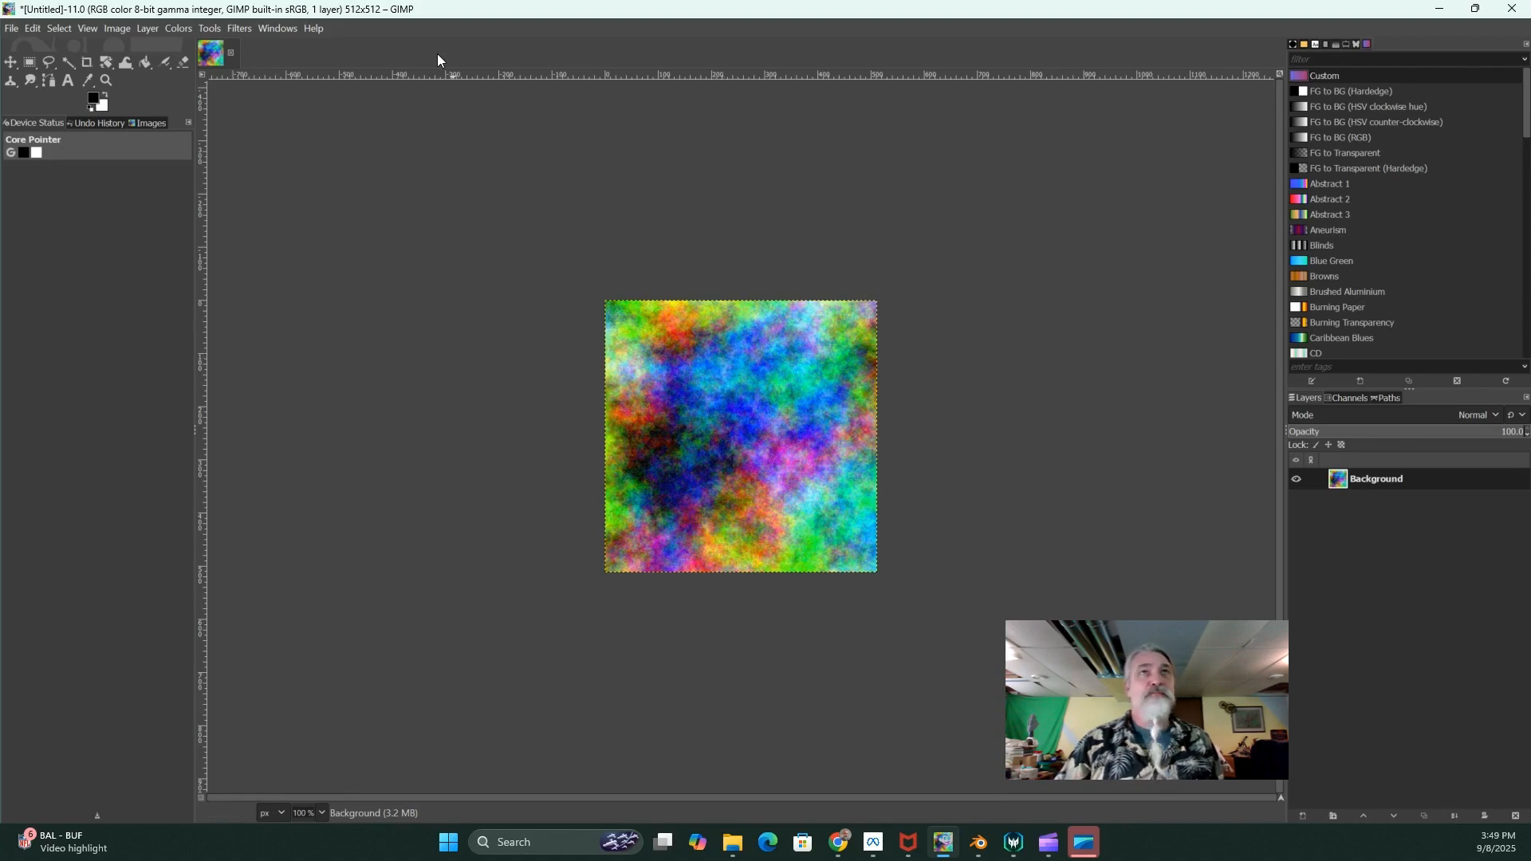
Desaturate the plasma layer using the Lightness (HSL) mode
{"action": "left_click", "coordinate": [177, 29]}
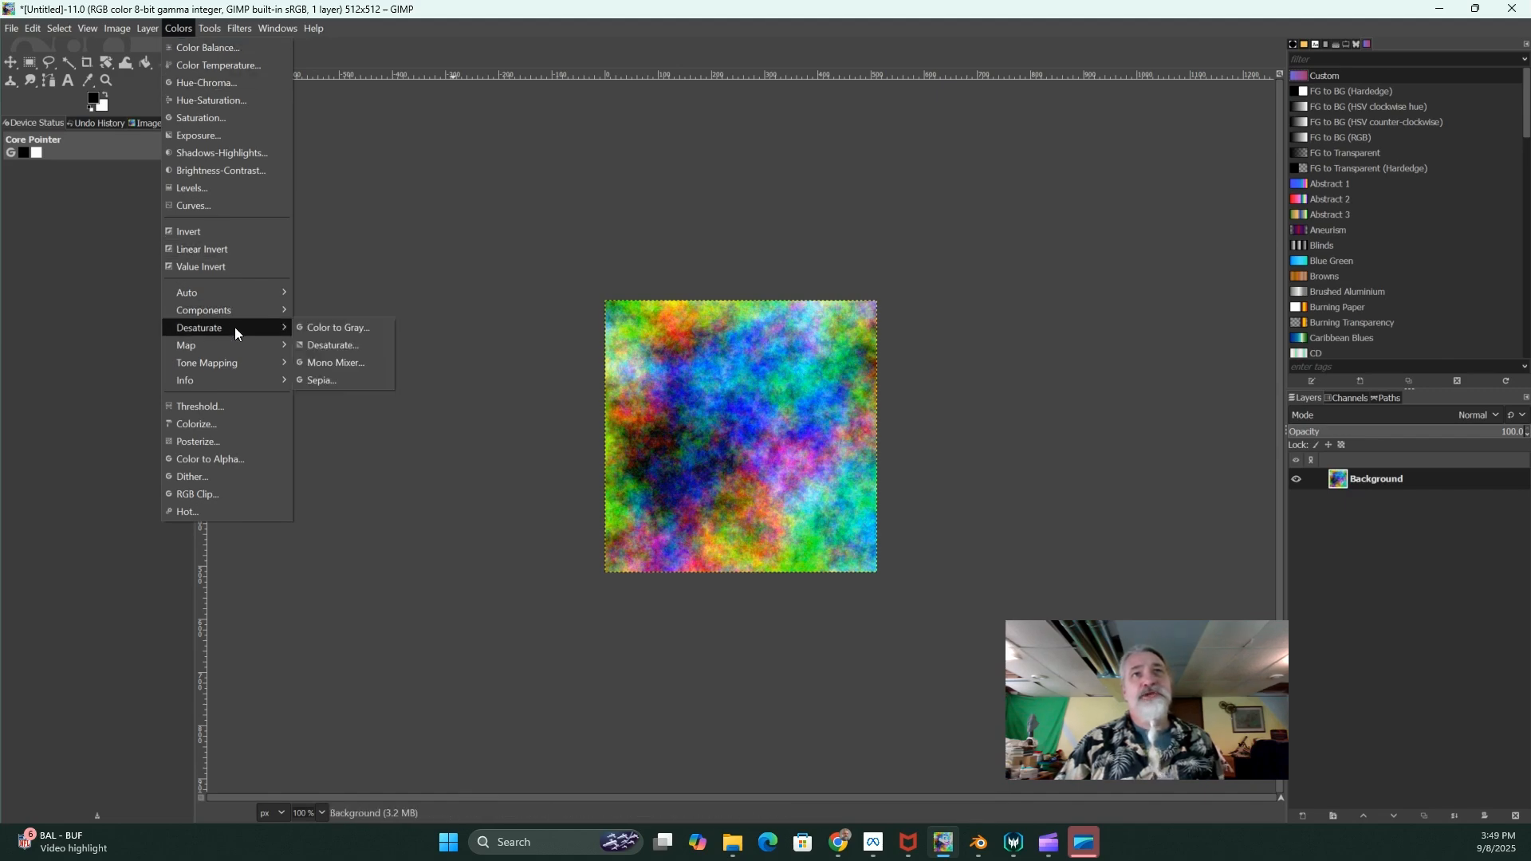
{"action": "left_click", "coordinate": [313, 347]}
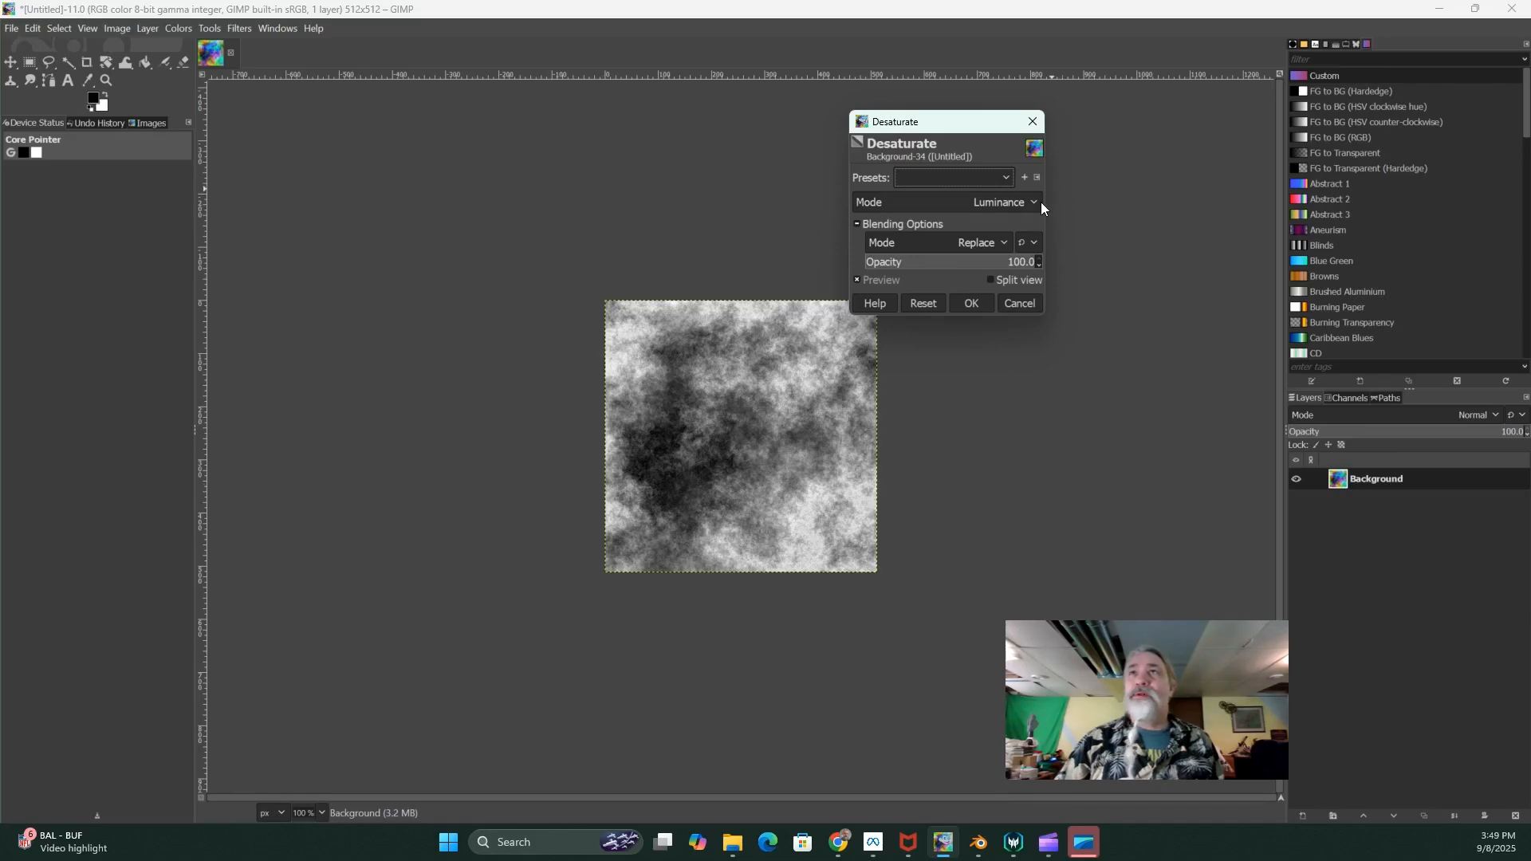
{"action": "left_click", "coordinate": [1036, 202]}
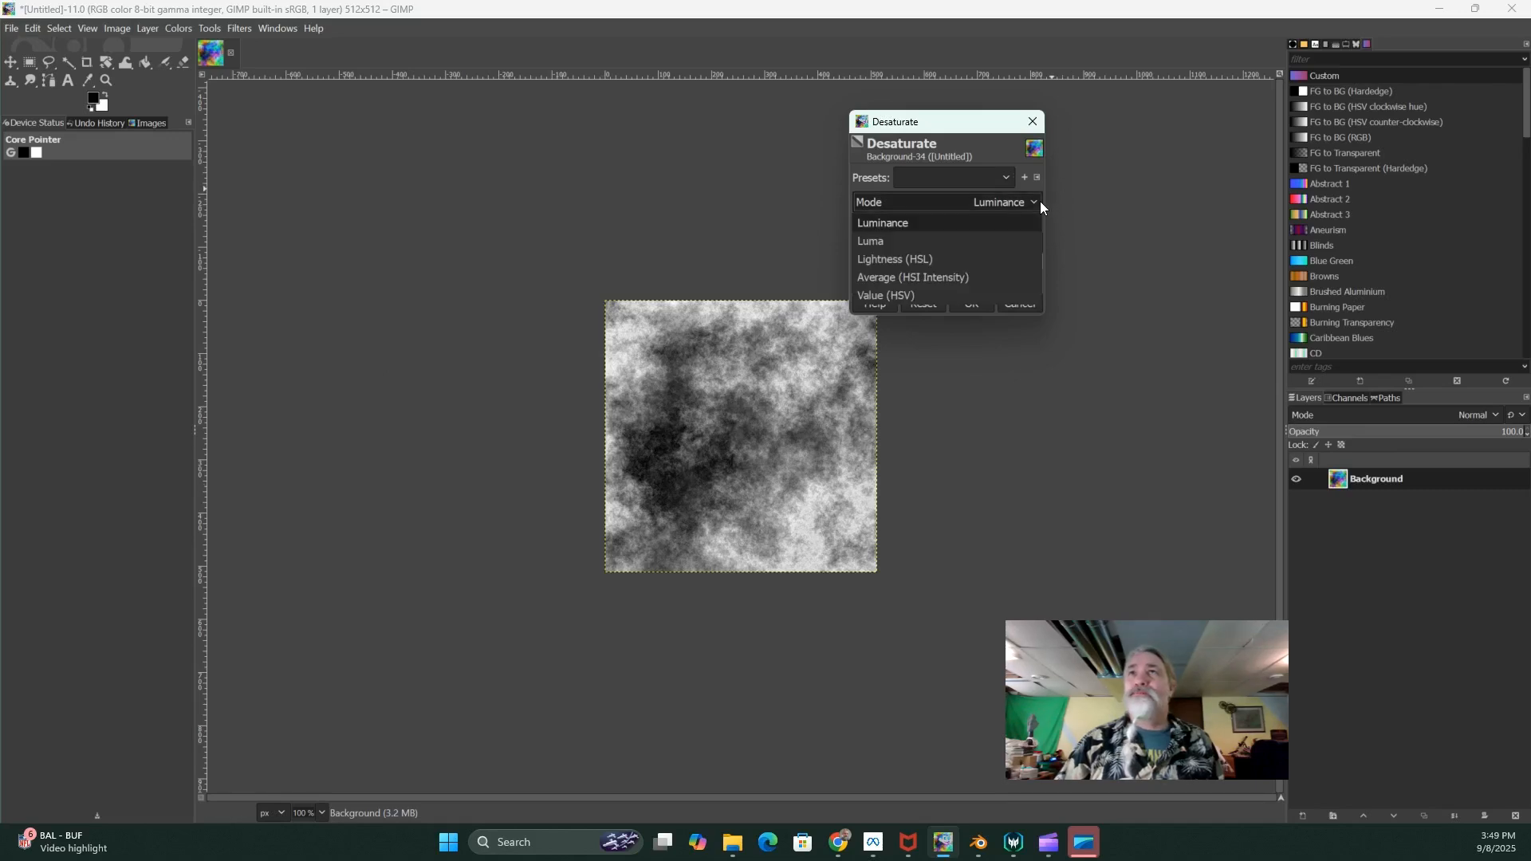
{"action": "left_click", "coordinate": [937, 257]}
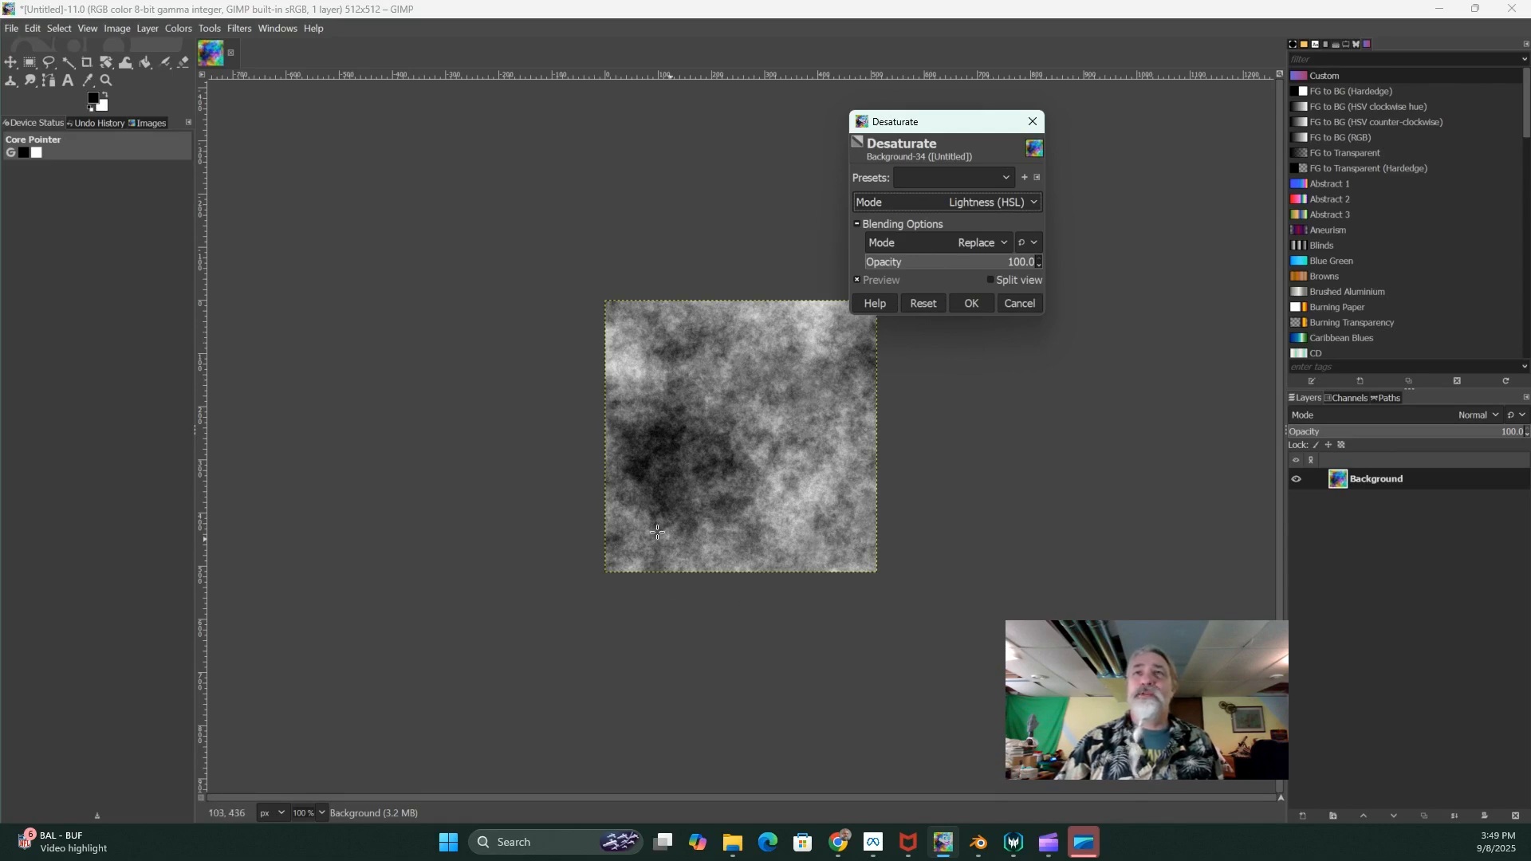
{"action": "left_click", "coordinate": [979, 303]}
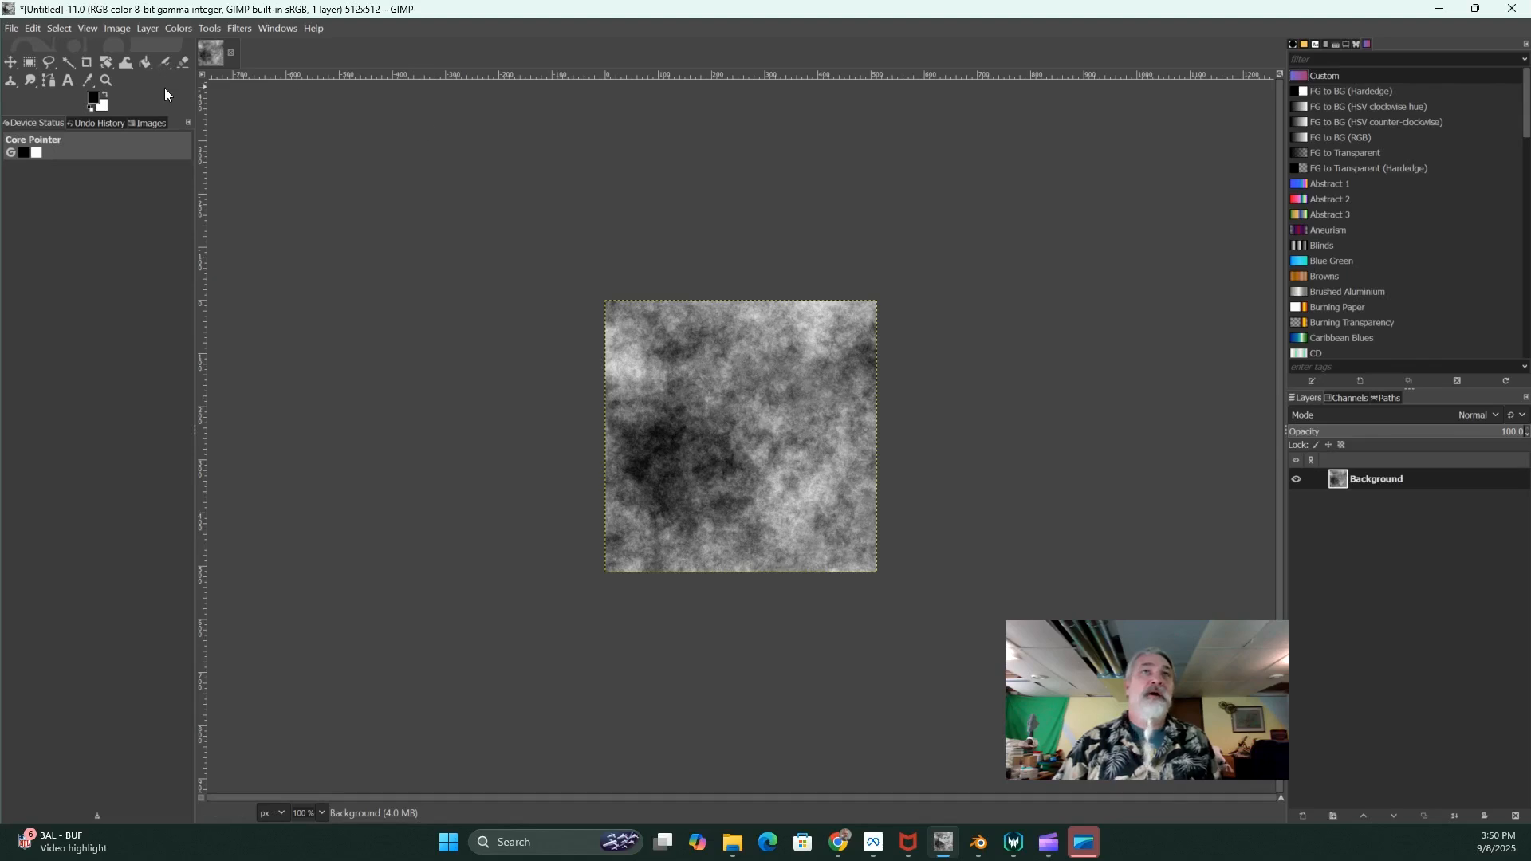
Set the foreground color to dark brown 4e3015 and copy its hex code
{"action": "left_click", "coordinate": [93, 99]}
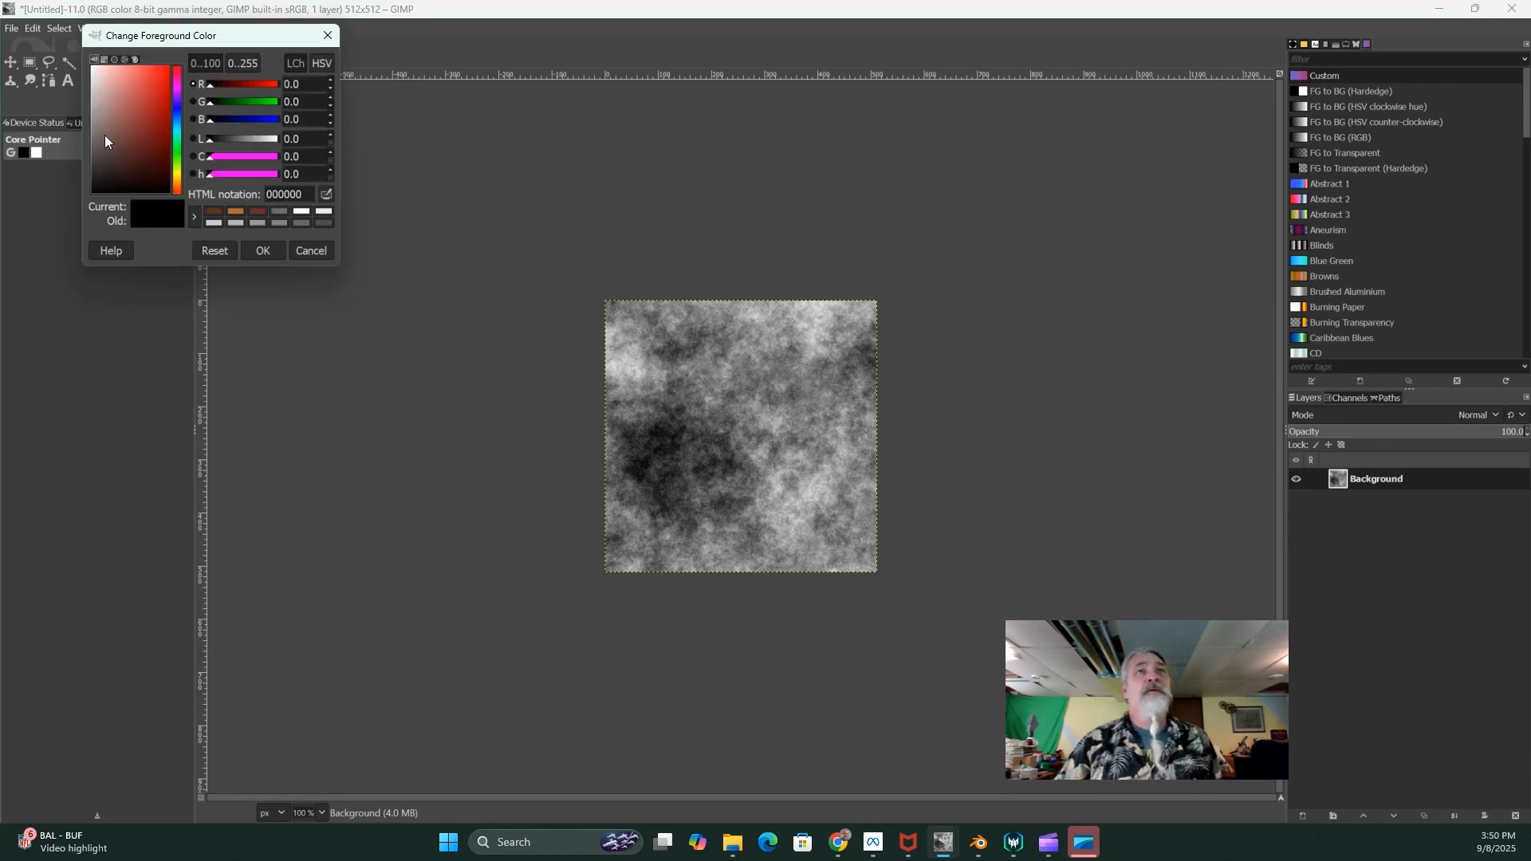
{"action": "left_click_drag", "start_coordinate": [177, 115], "coordinate": [179, 180]}
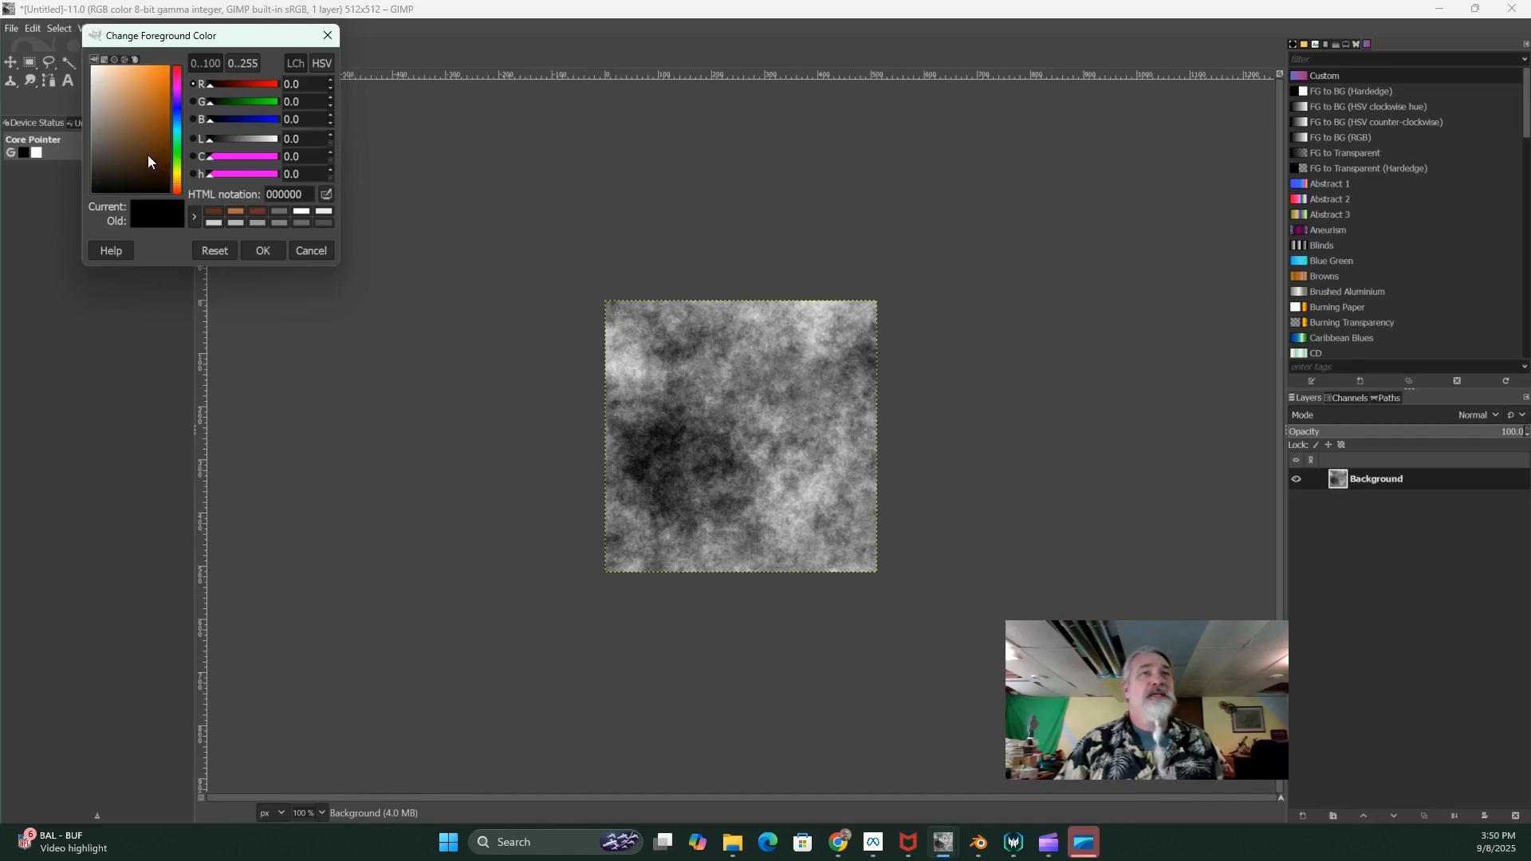
{"action": "left_click", "coordinate": [148, 161]}
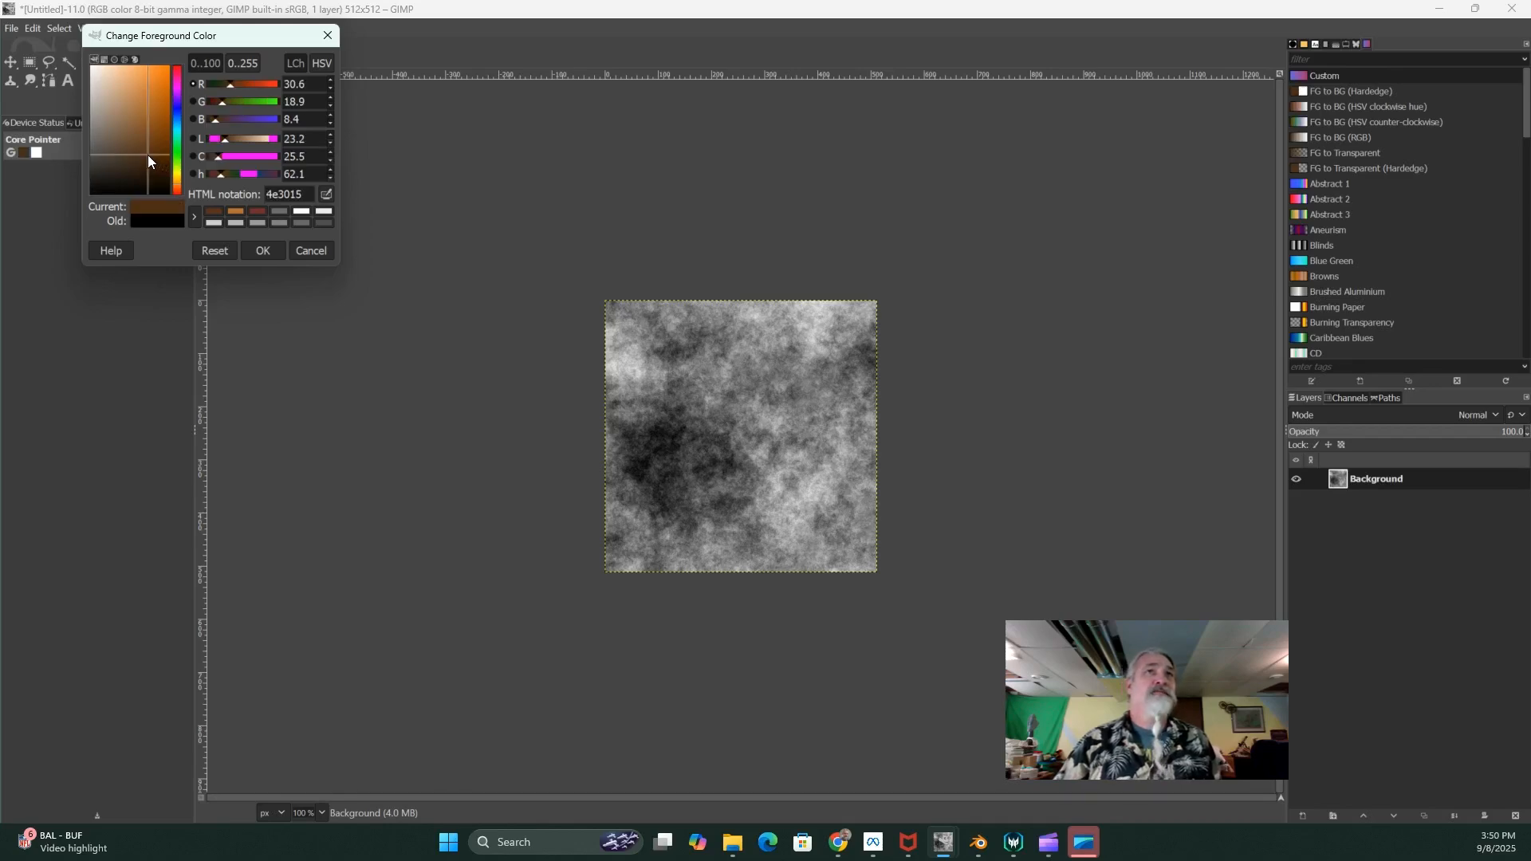
{"action": "double_click", "coordinate": [292, 195]}
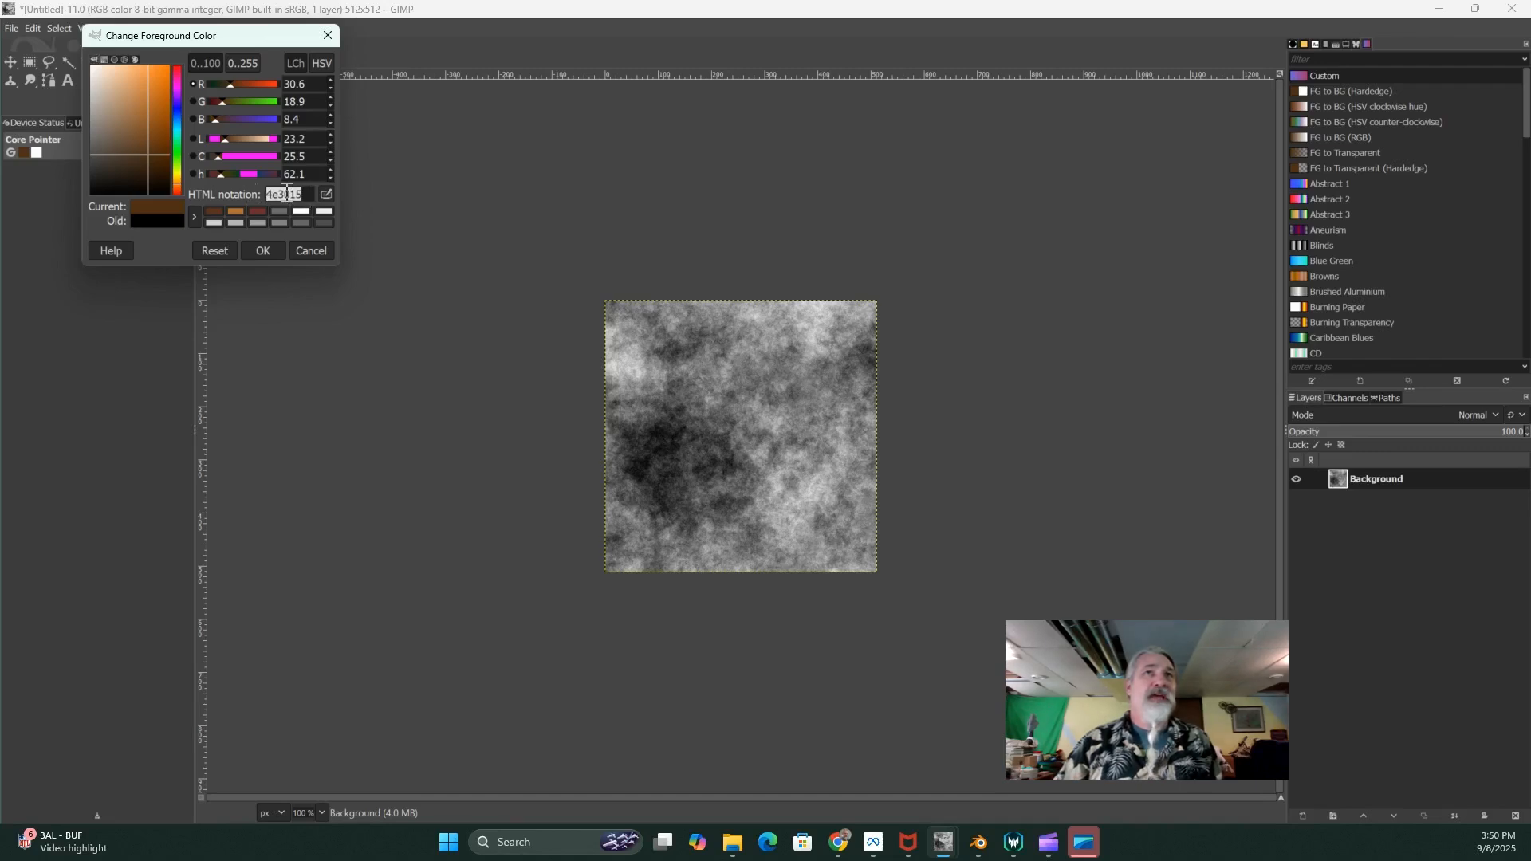
{"action": "right_click", "coordinate": [285, 192]}
{"action": "left_click", "coordinate": [303, 214]}
{"action": "left_click", "coordinate": [264, 248]}
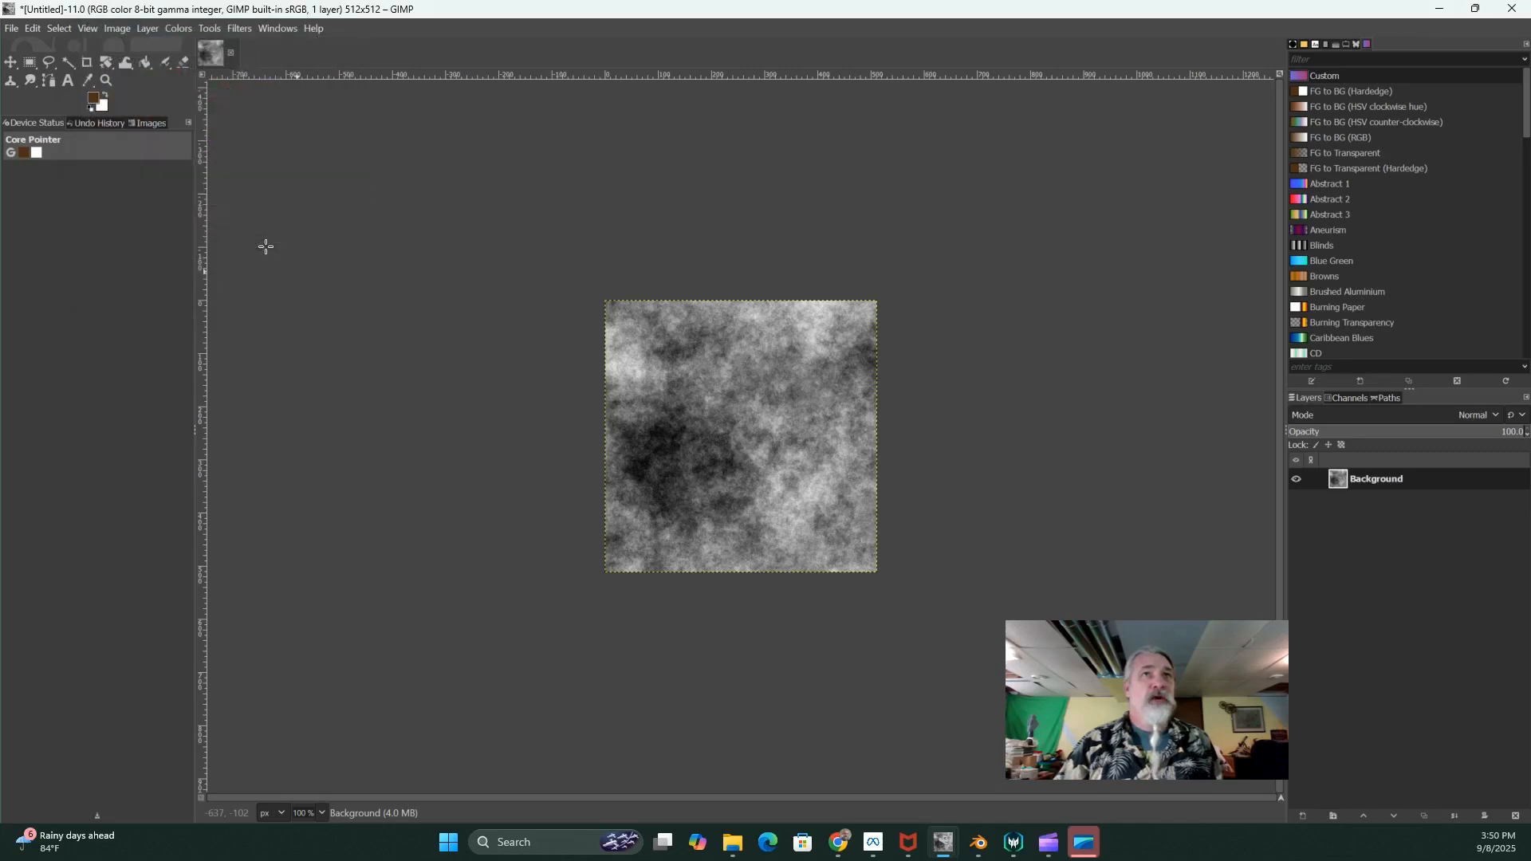
Base the background color on the copied hex code 4e3015 and lighten it to the brown 9c602b
{"action": "left_click", "coordinate": [104, 109]}
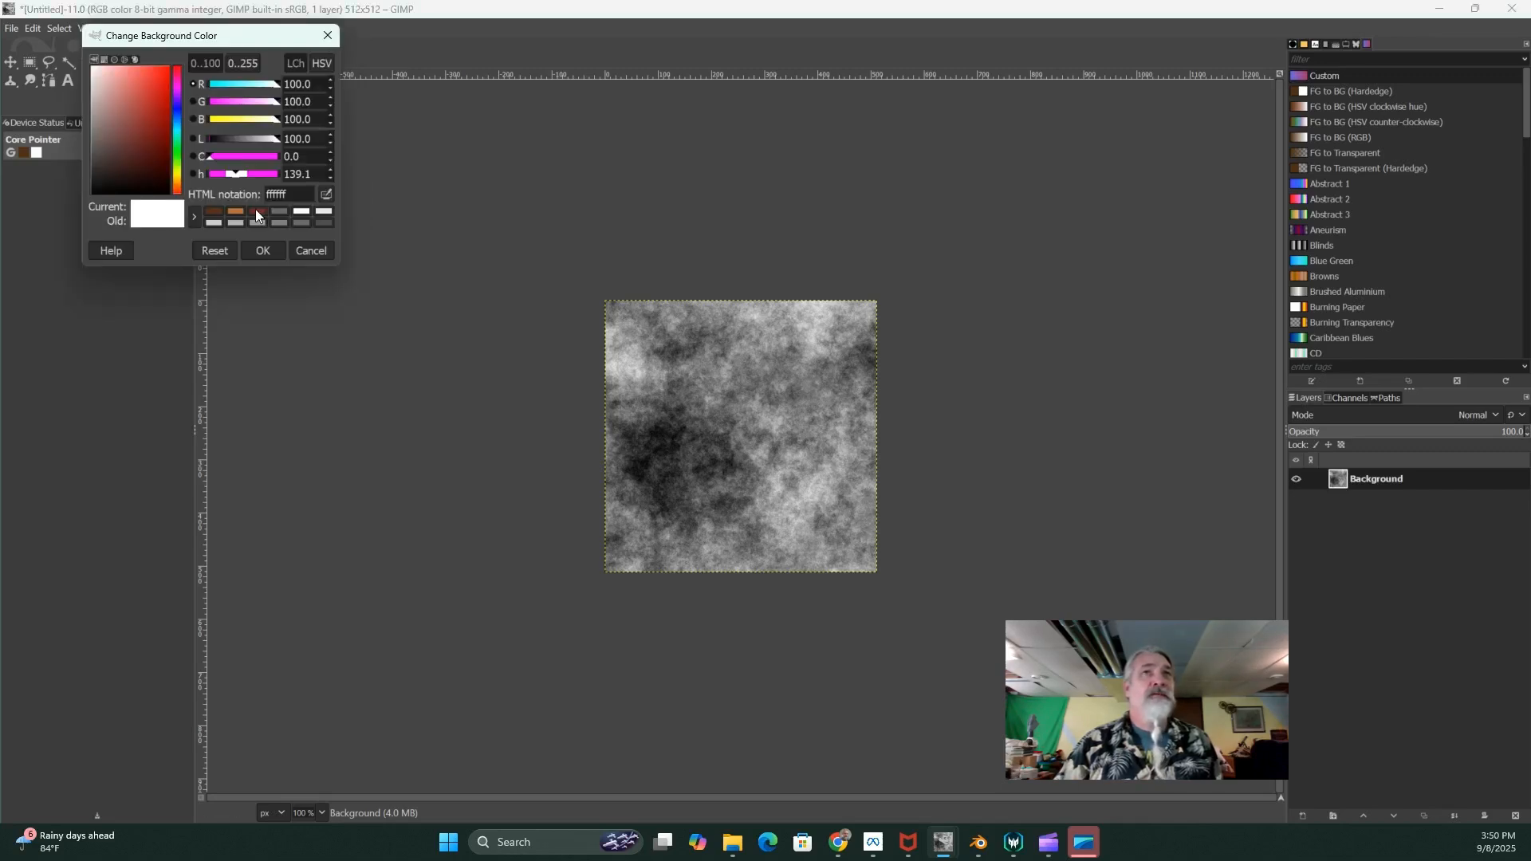
{"action": "double_click", "coordinate": [295, 194]}
{"action": "right_click", "coordinate": [281, 194]}
{"action": "left_click", "coordinate": [303, 239]}
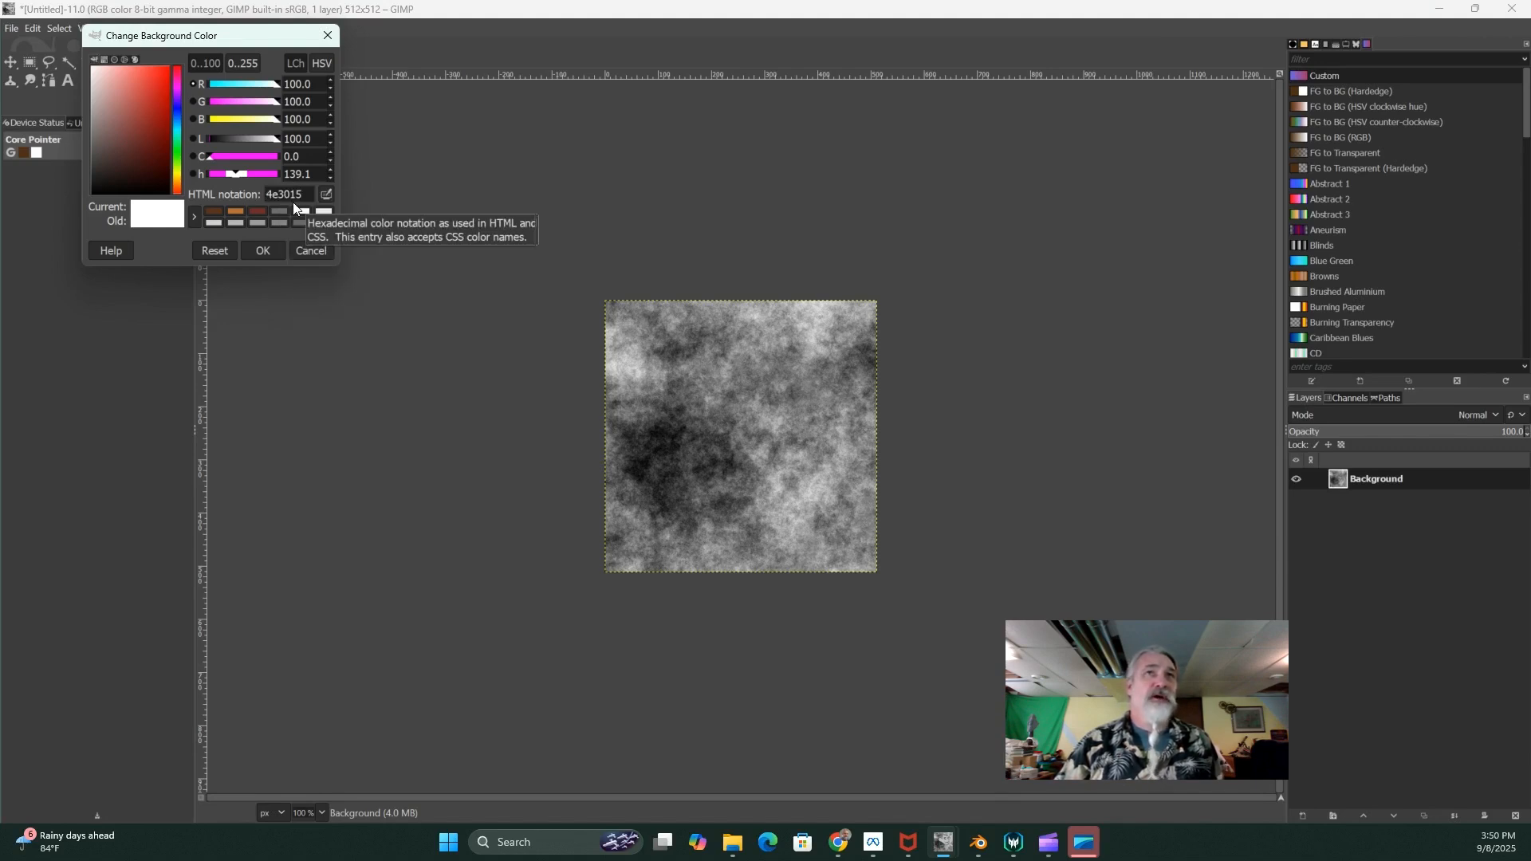
{"action": "key", "text": "Return"}
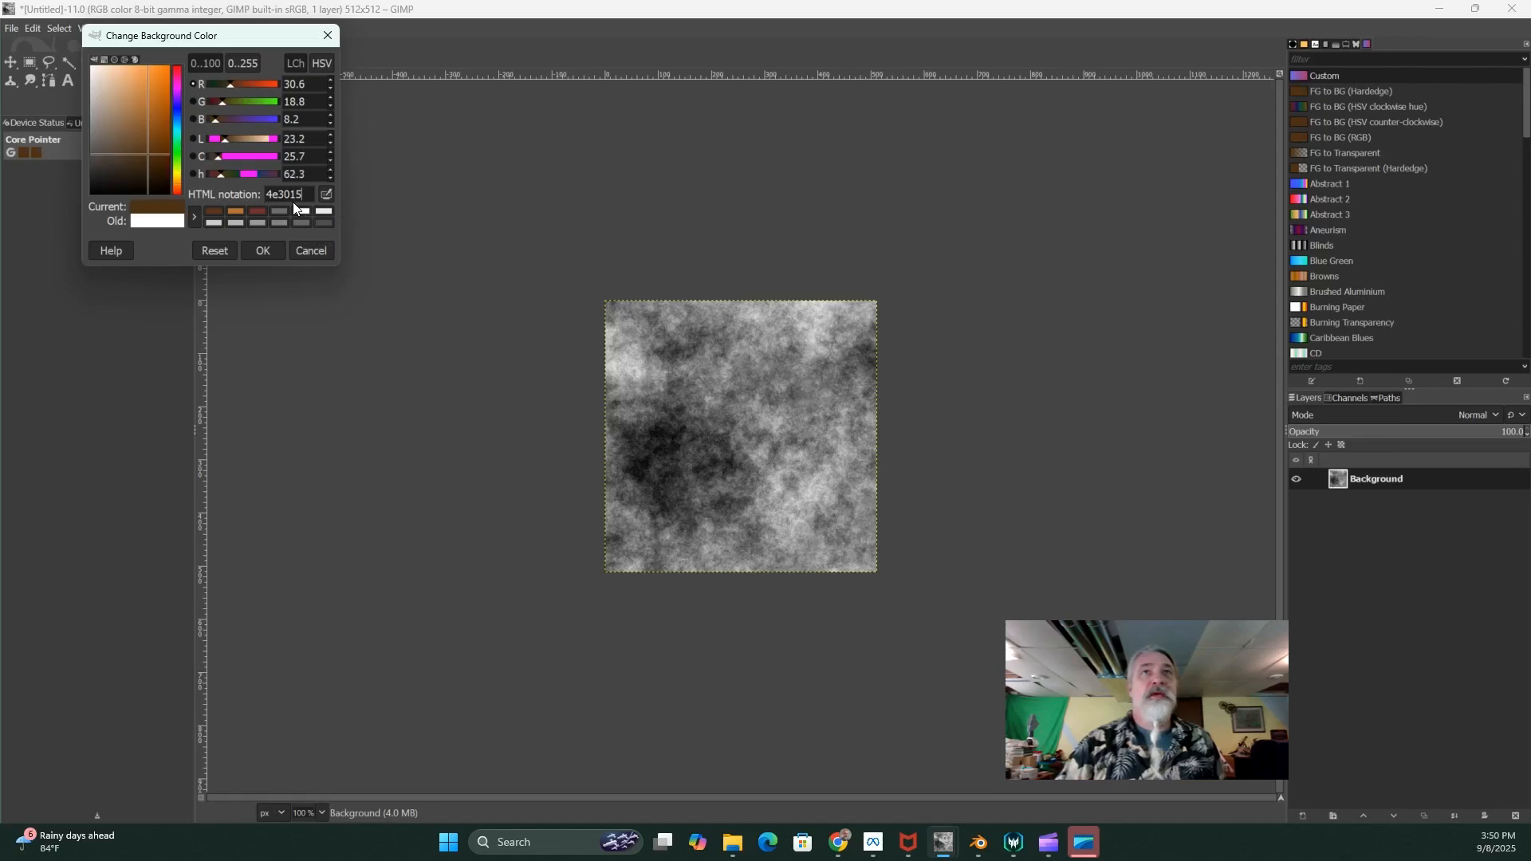
{"action": "left_click", "coordinate": [146, 116]}
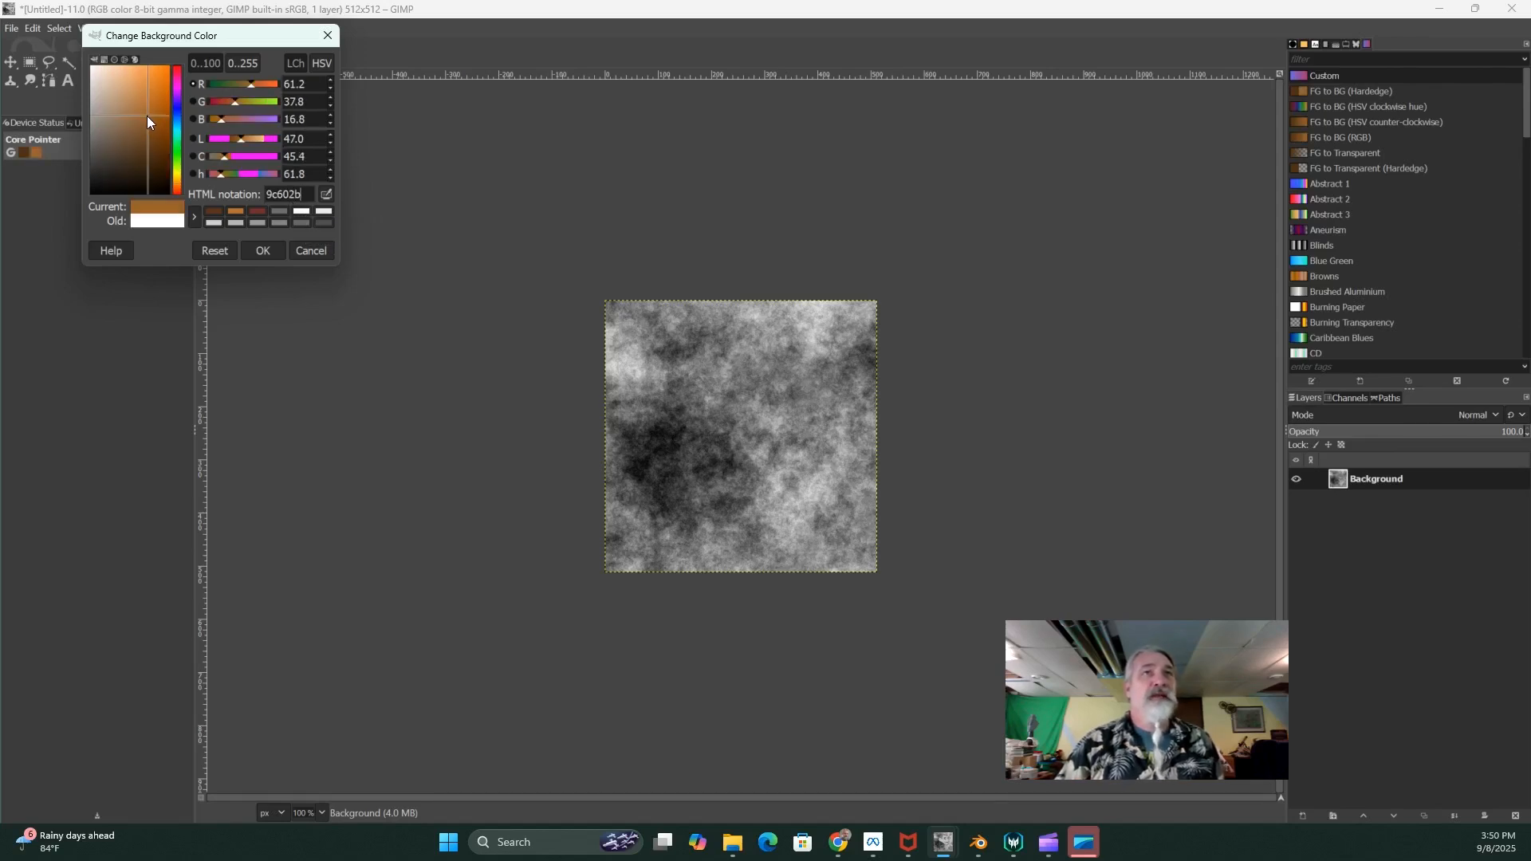
{"action": "left_click", "coordinate": [277, 253]}
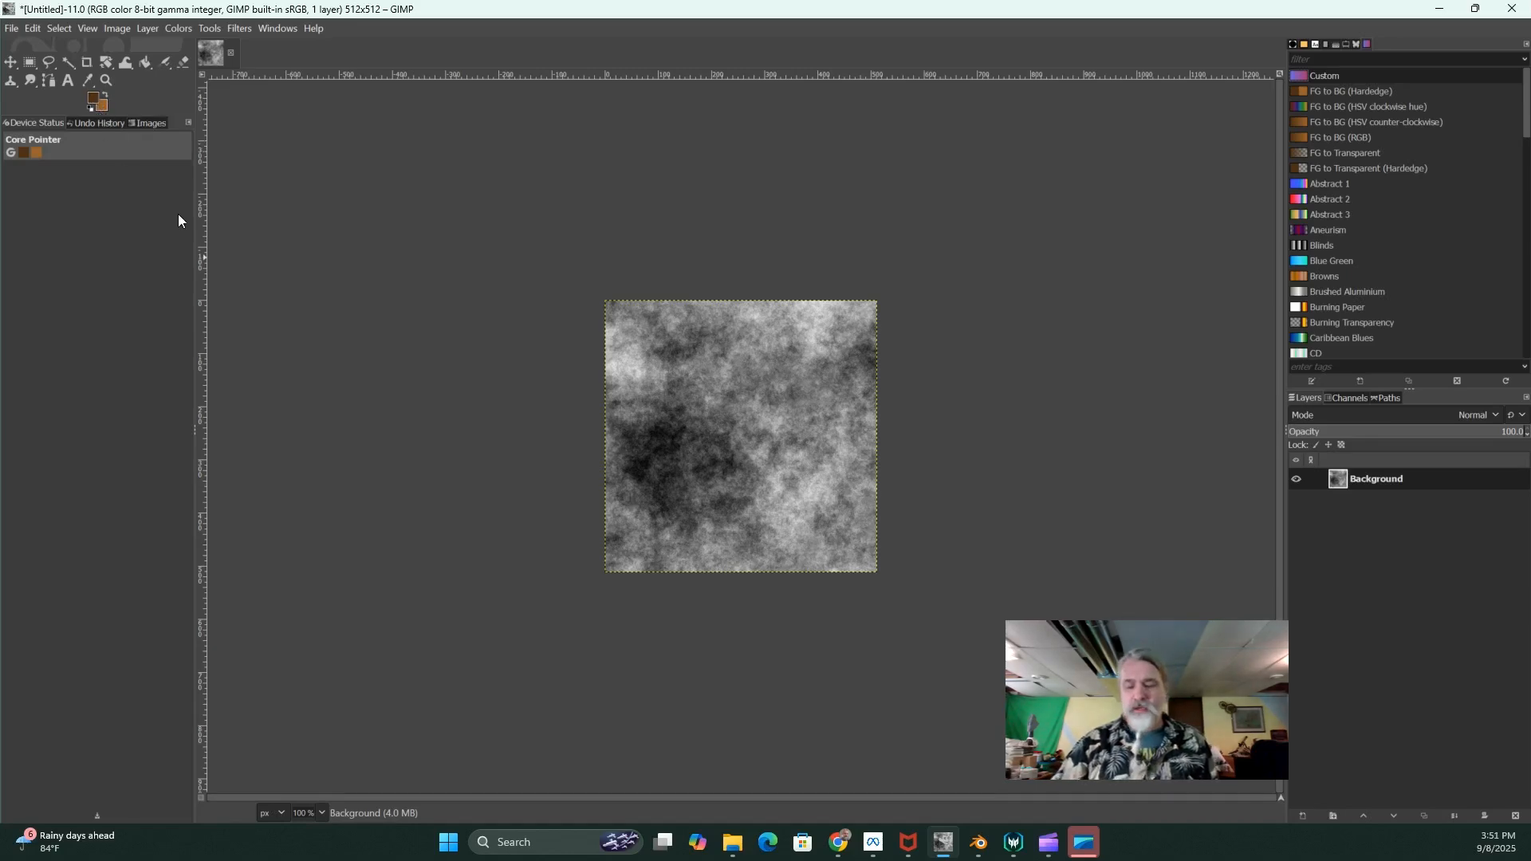
Apply a Gradient Map to the grayscale layer with the Custom gradient
{"action": "left_click", "coordinate": [178, 30]}
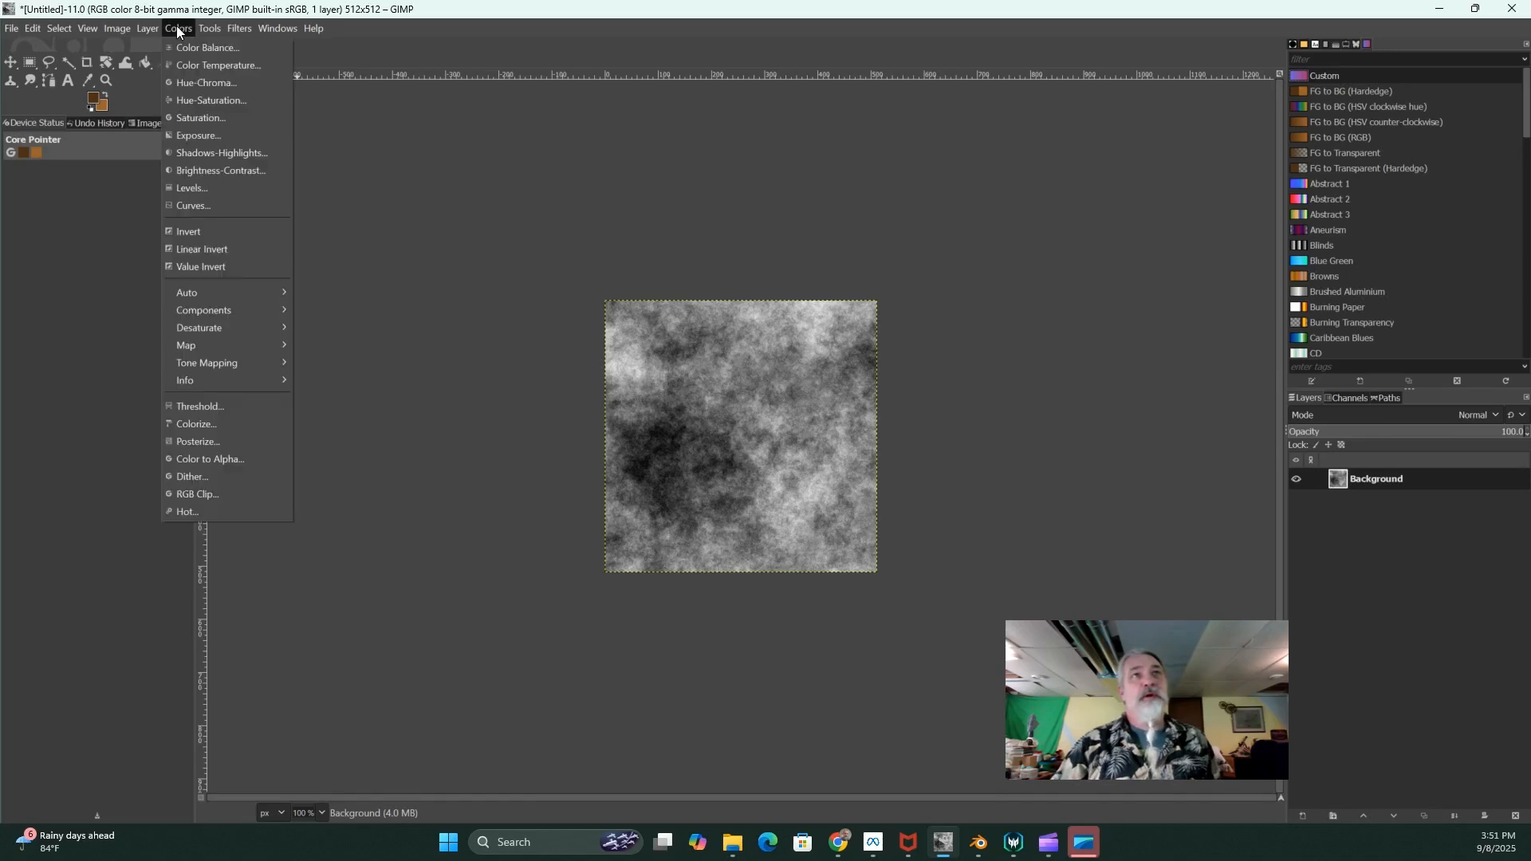
{"action": "mouse_move", "coordinate": [175, 348]}
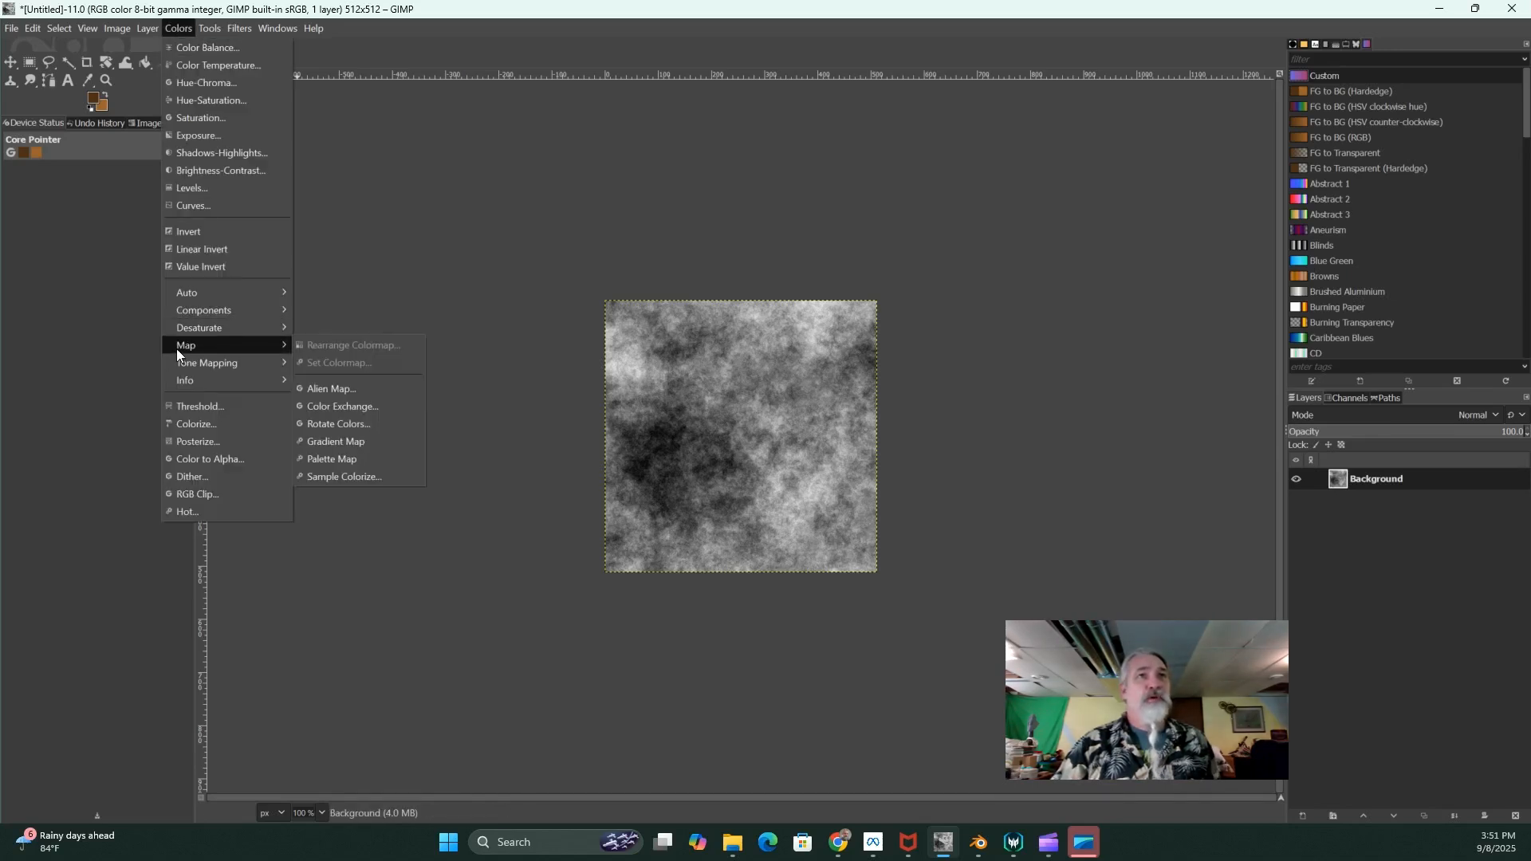
{"action": "left_click", "coordinate": [322, 442]}
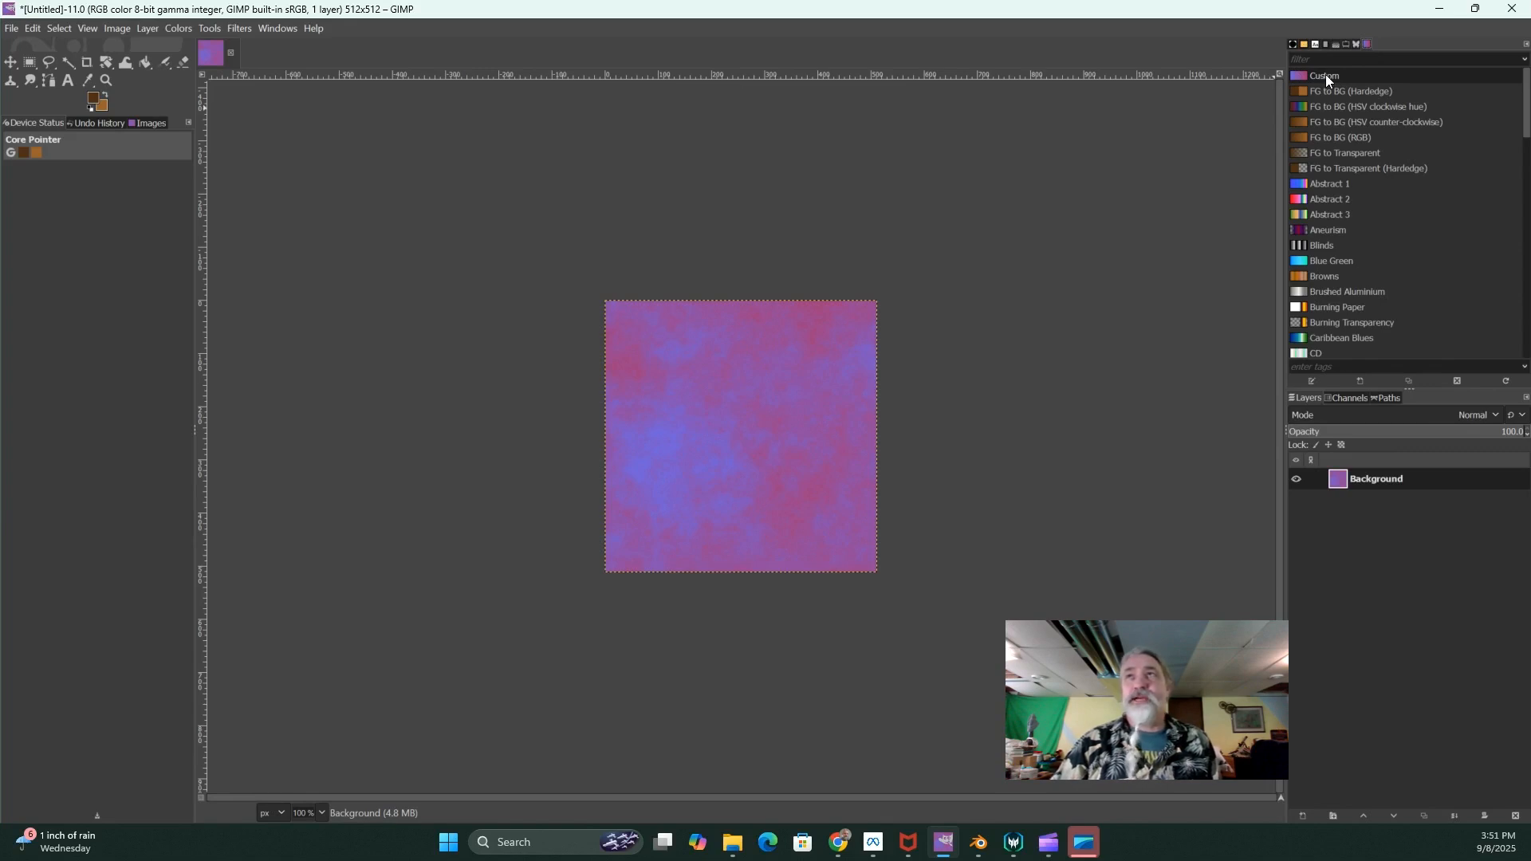
Choose the FG to BG (RGB) gradient and apply a Gradient Map to the layer with it
{"action": "left_click", "coordinate": [1340, 140]}
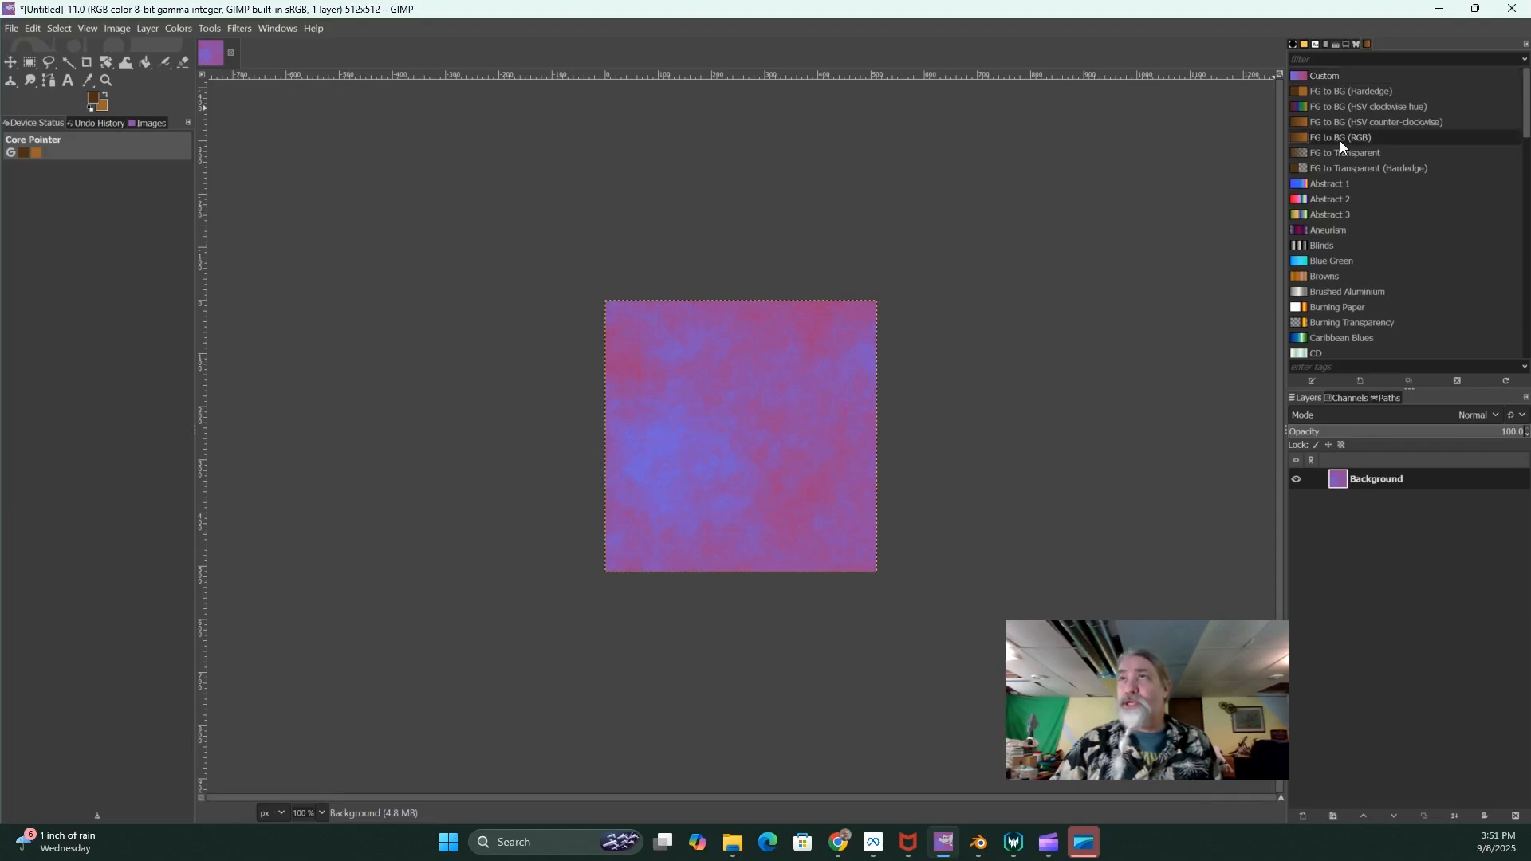
{"action": "left_click", "coordinate": [179, 28]}
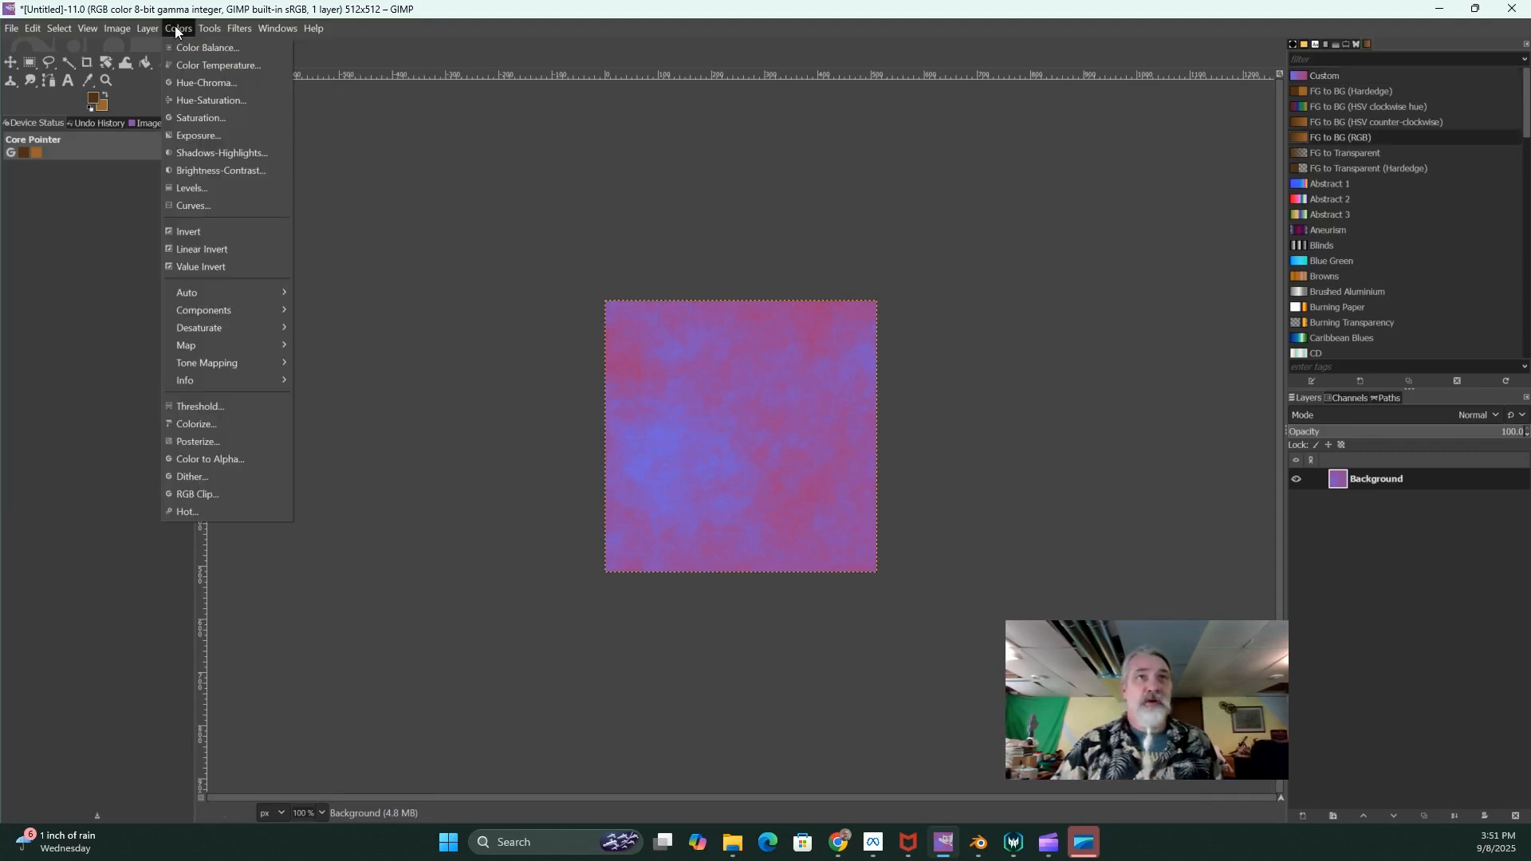
{"action": "mouse_move", "coordinate": [267, 347]}
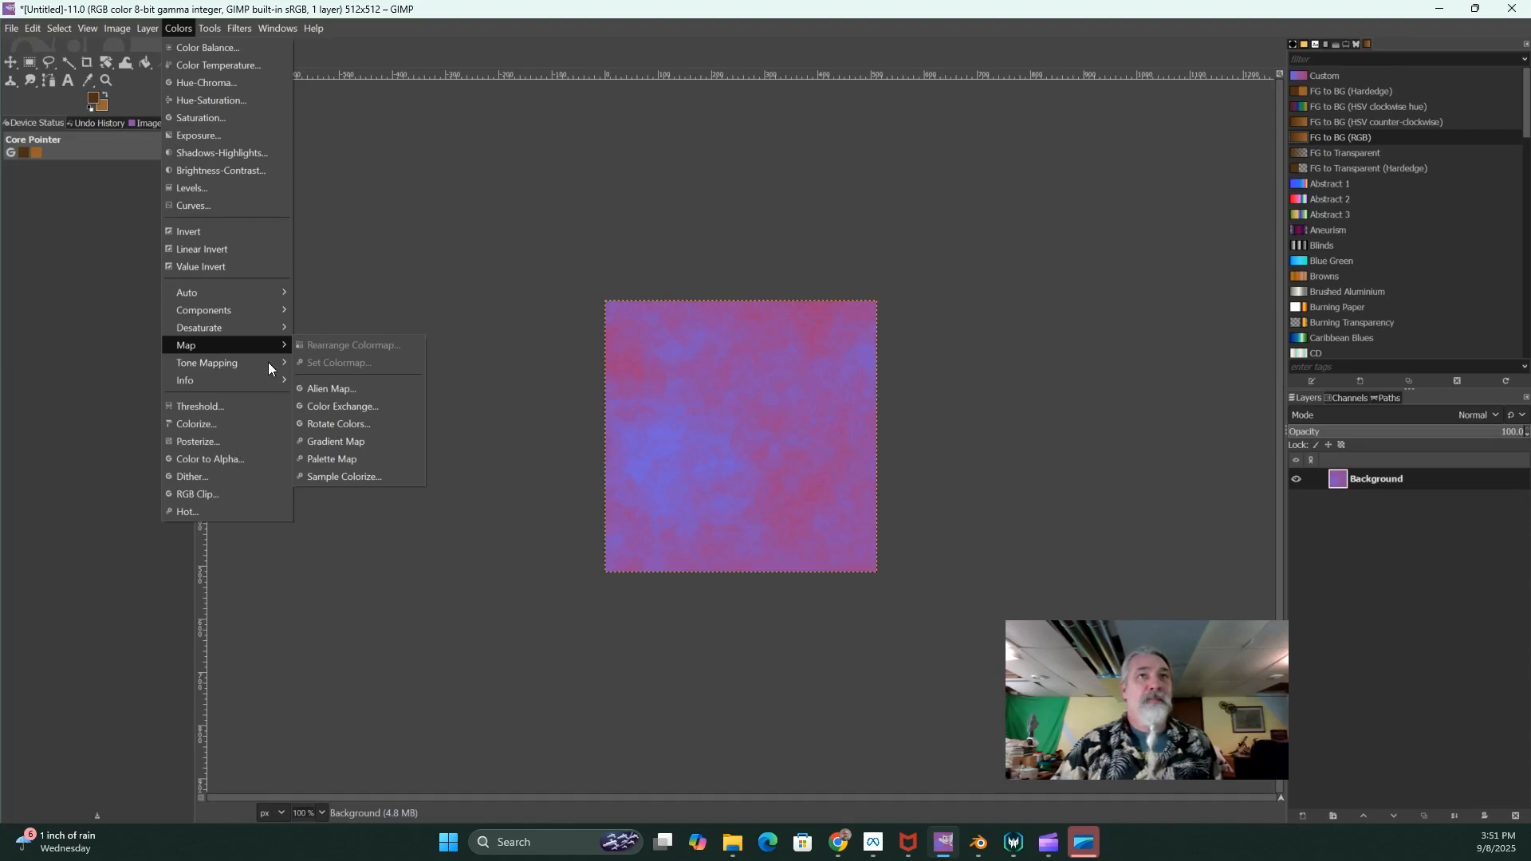
{"action": "left_click", "coordinate": [337, 440]}
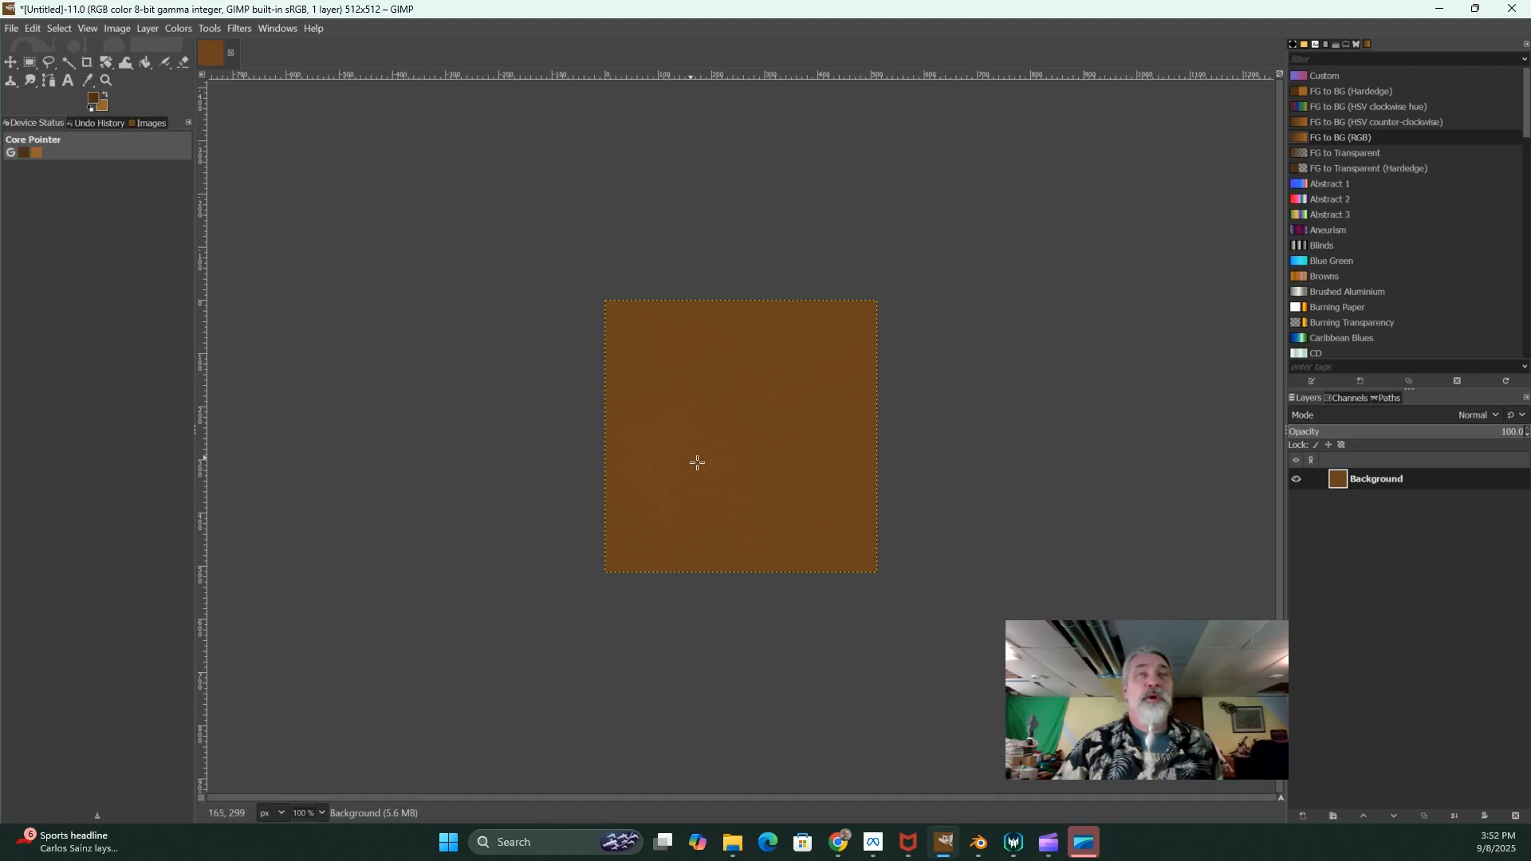
Render Plasma noise over the Background layer with turbulence 3.043 and a new random seed
{"action": "left_click", "coordinate": [233, 27]}
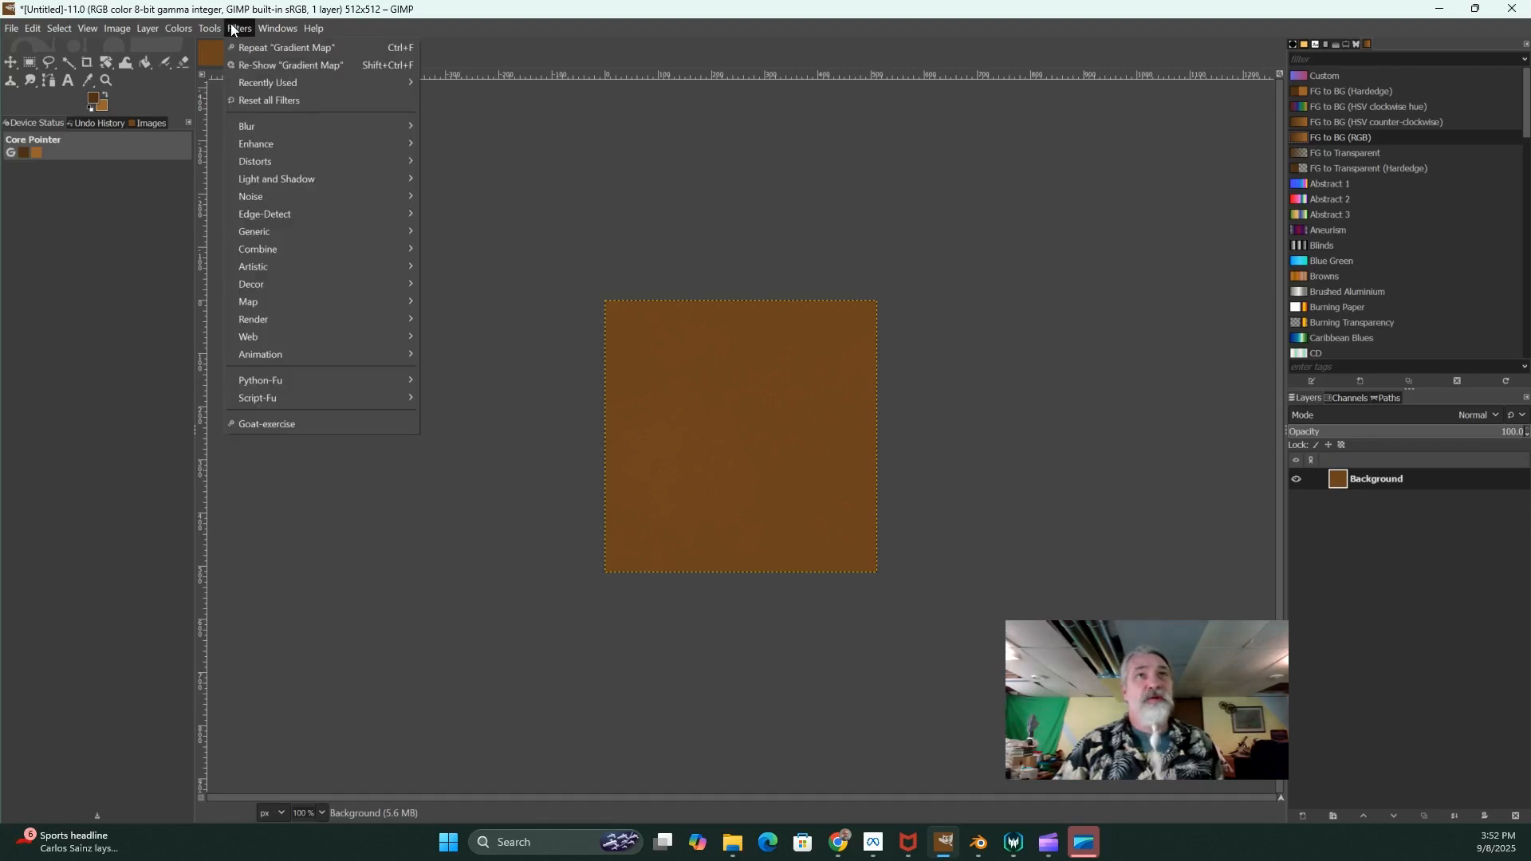
{"action": "mouse_move", "coordinate": [279, 319]}
{"action": "mouse_move", "coordinate": [429, 337]}
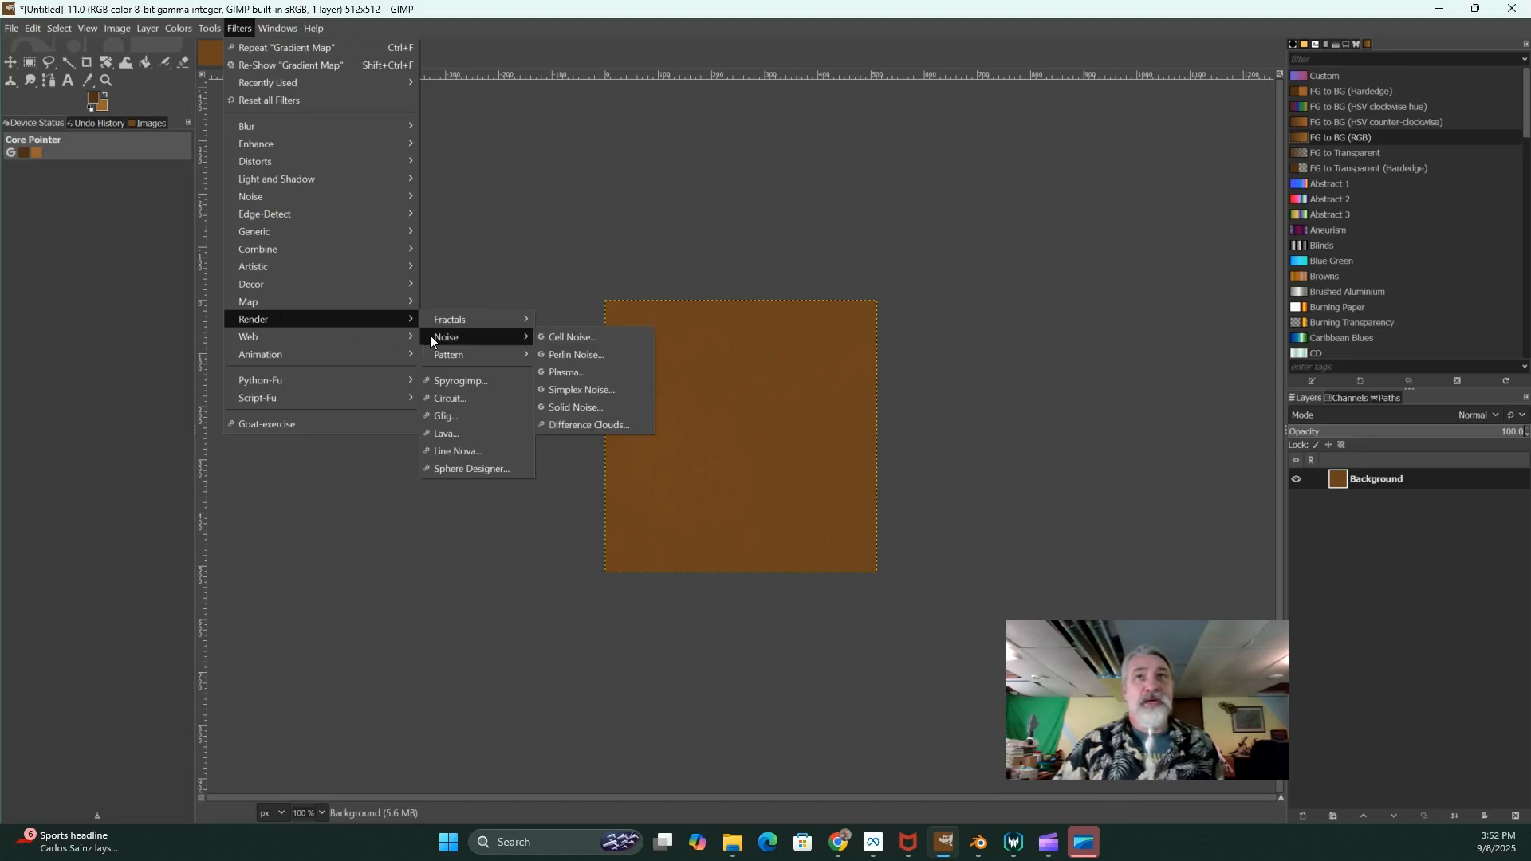
{"action": "left_click", "coordinate": [559, 375]}
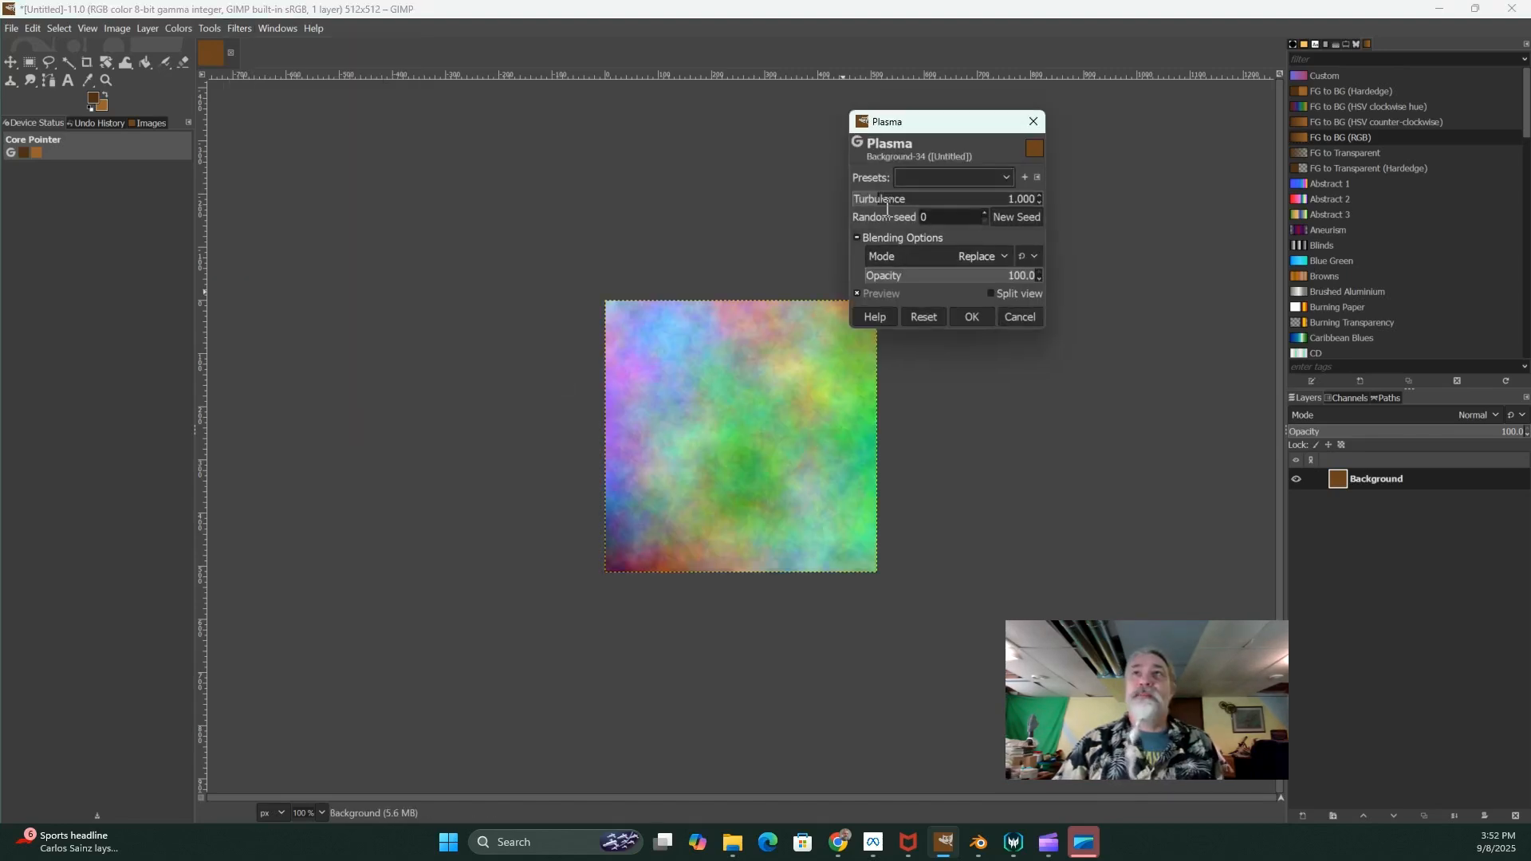
{"action": "left_click_drag", "start_coordinate": [881, 198], "coordinate": [931, 199]}
{"action": "left_click", "coordinate": [1018, 216]}
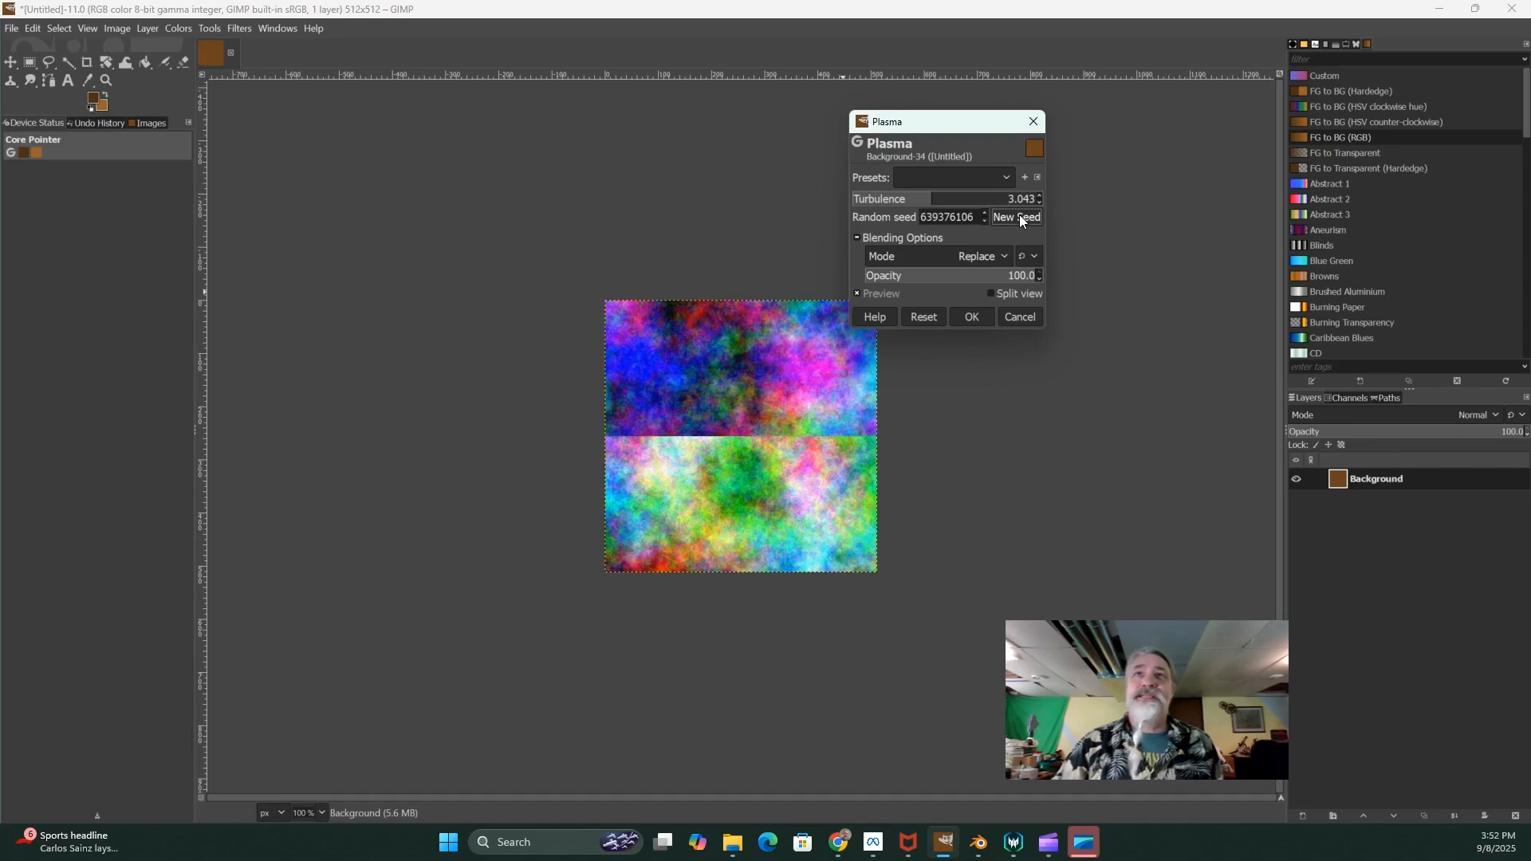
{"action": "left_click", "coordinate": [1019, 216]}
{"action": "left_click", "coordinate": [1019, 216]}
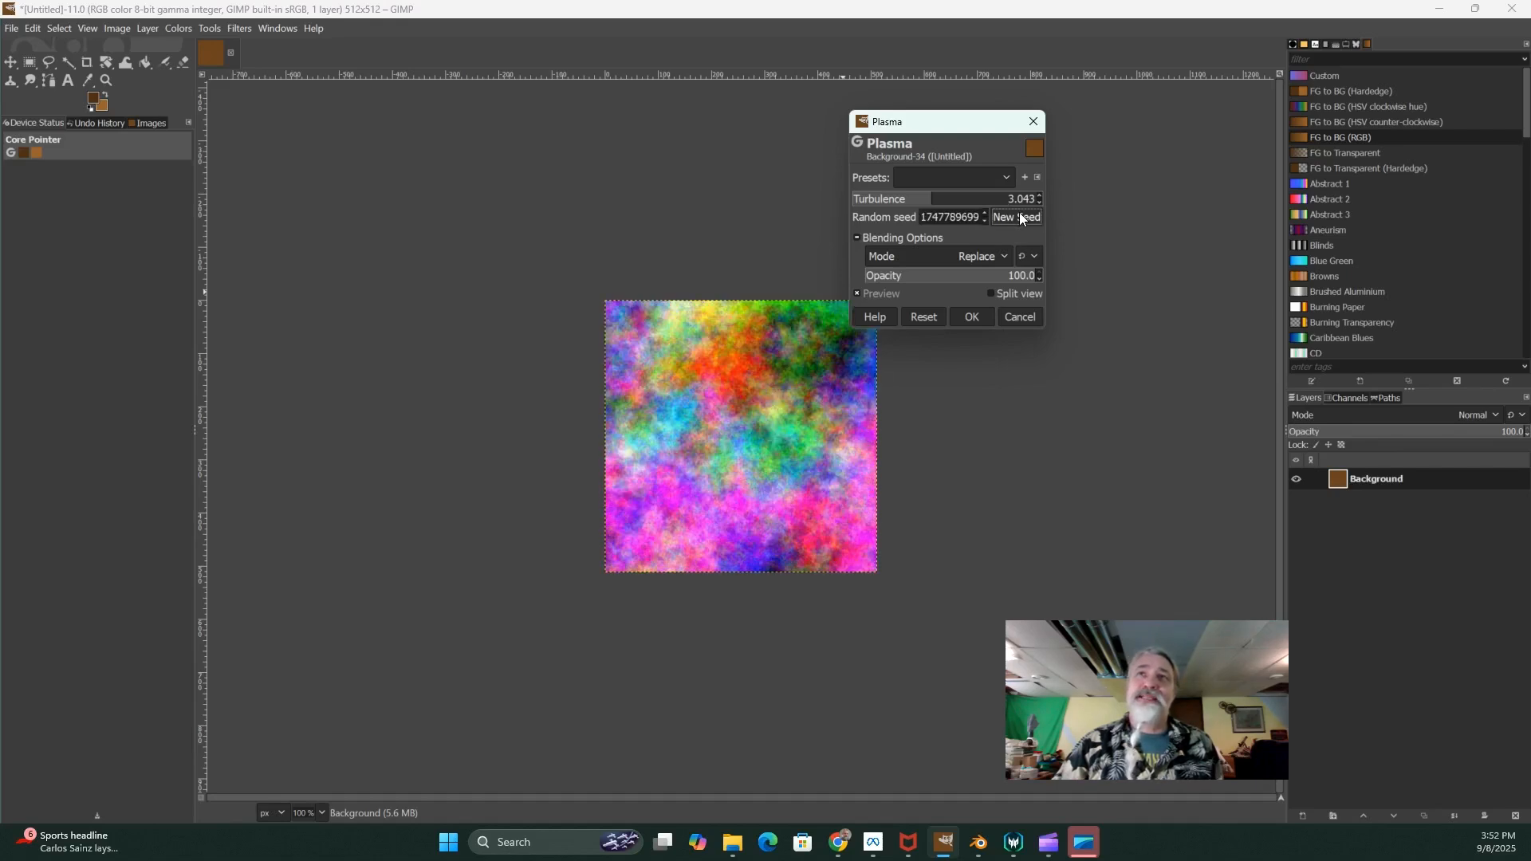
{"action": "left_click", "coordinate": [1019, 216]}
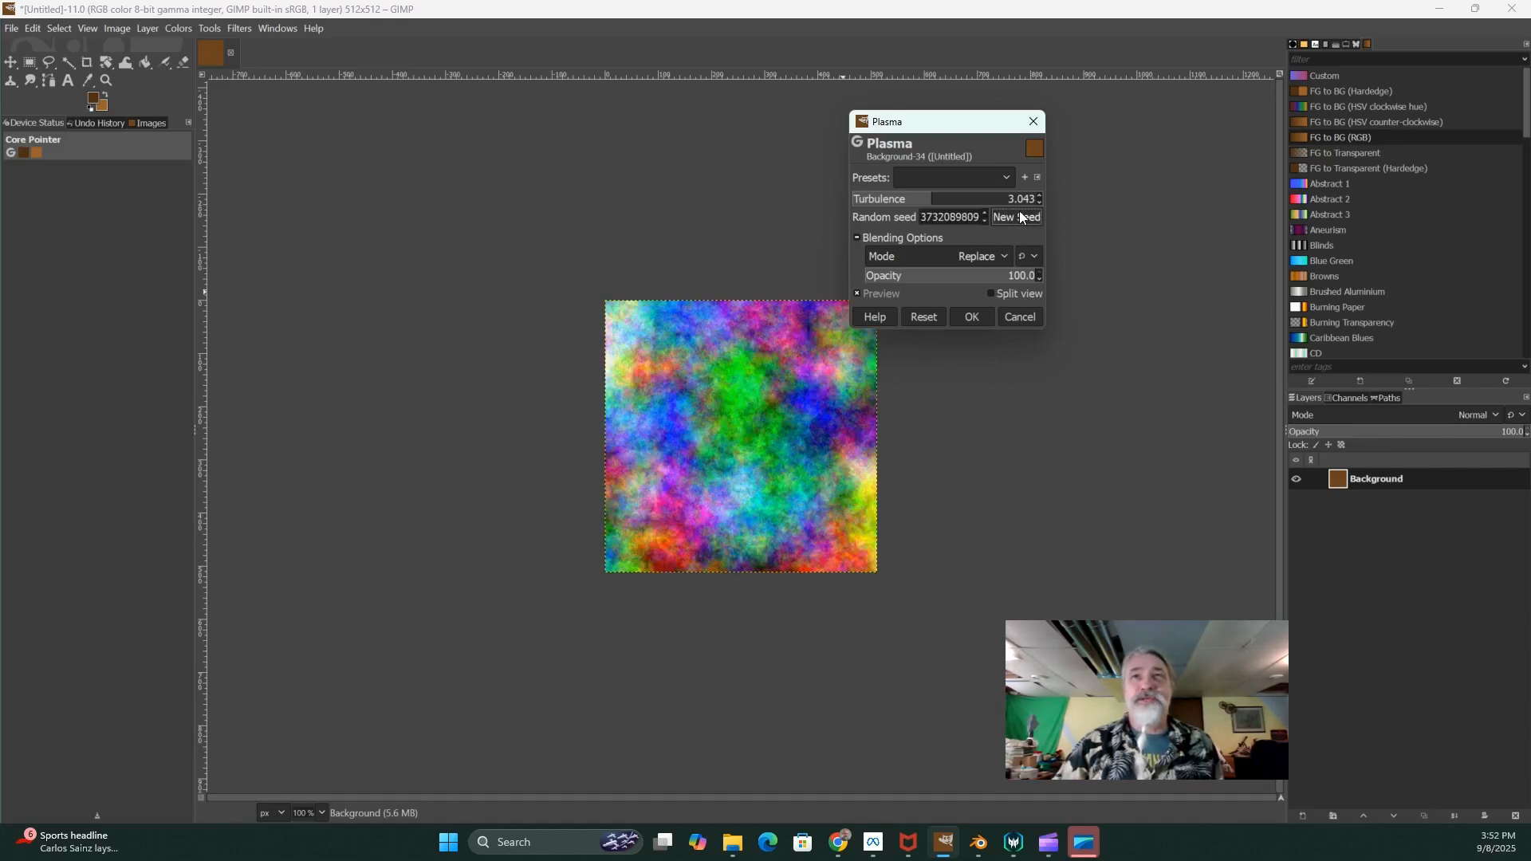
{"action": "left_click", "coordinate": [1019, 216]}
{"action": "left_click", "coordinate": [973, 317]}
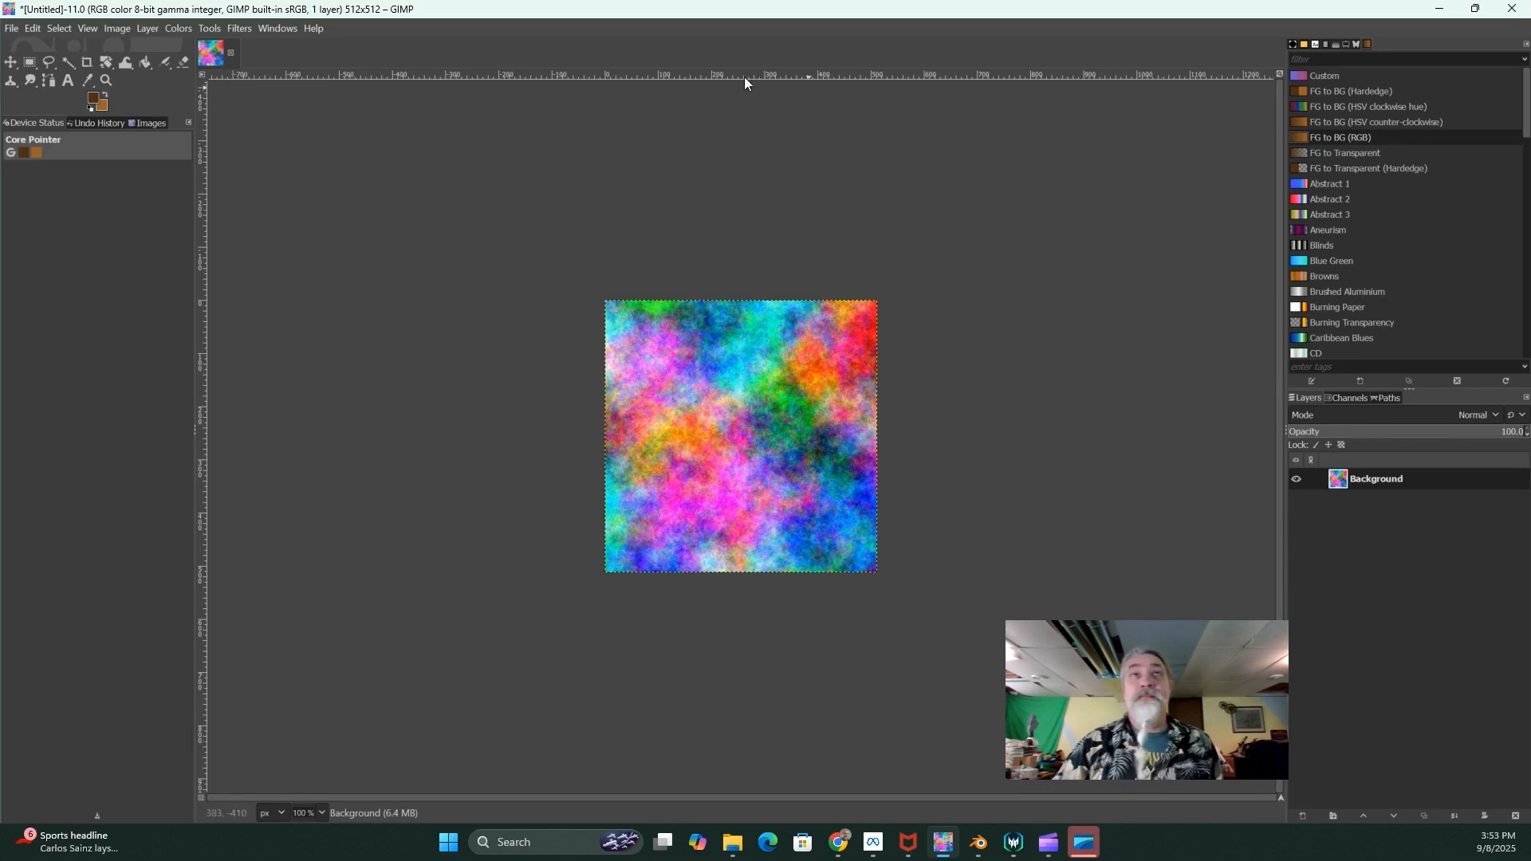
Desaturate the colored plasma on the Background layer to grayscale
{"action": "left_click", "coordinate": [181, 28]}
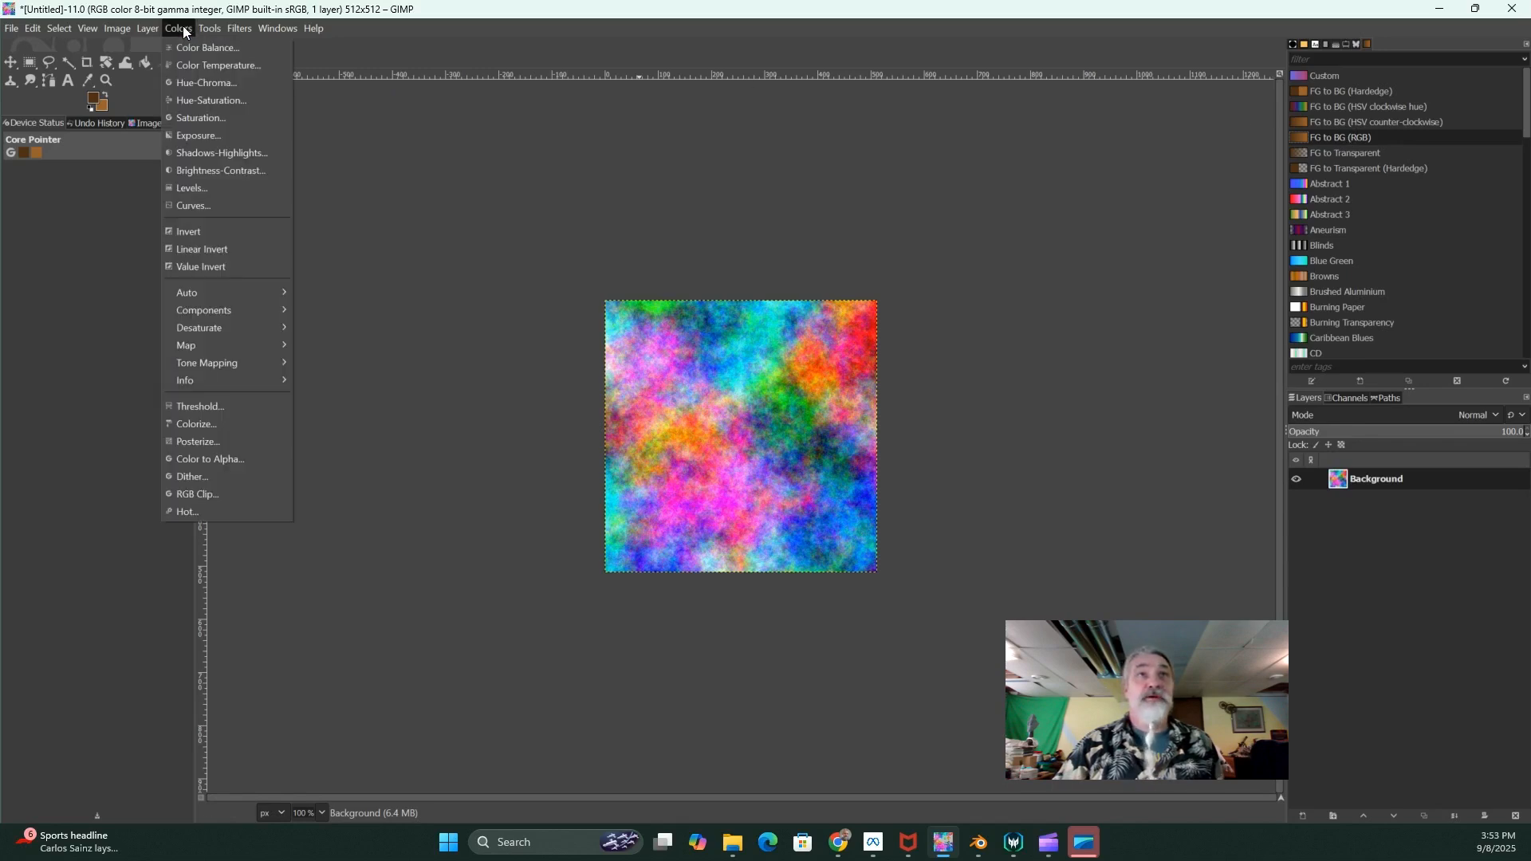
{"action": "mouse_move", "coordinate": [196, 327]}
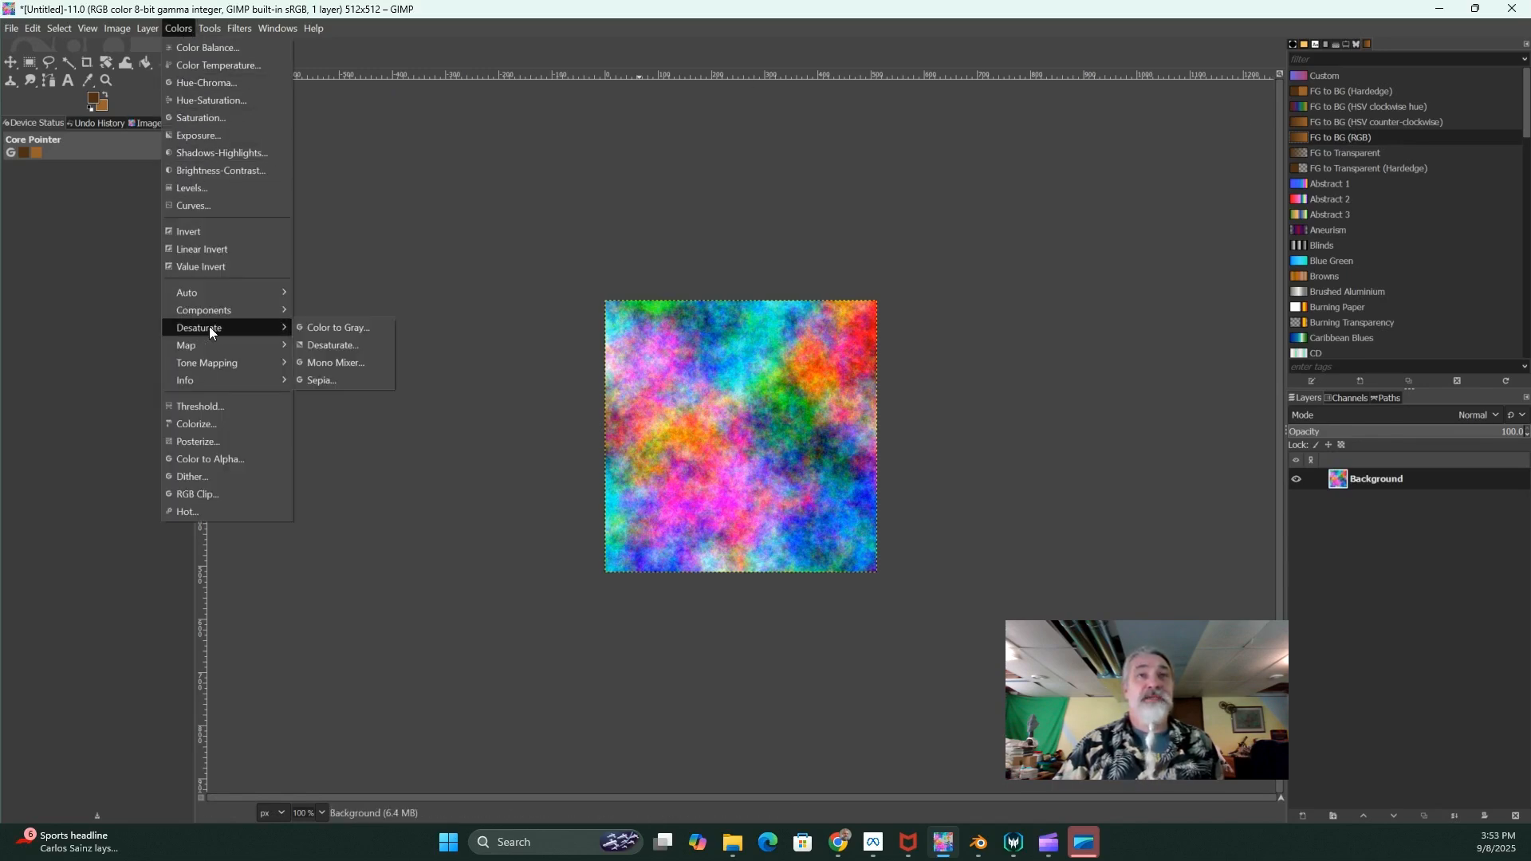
{"action": "left_click", "coordinate": [332, 345]}
{"action": "left_click", "coordinate": [971, 303]}
Recolor the grayscale plasma with a Gradient Map using the FG to BG (RGB) gradient
{"action": "left_click", "coordinate": [174, 29]}
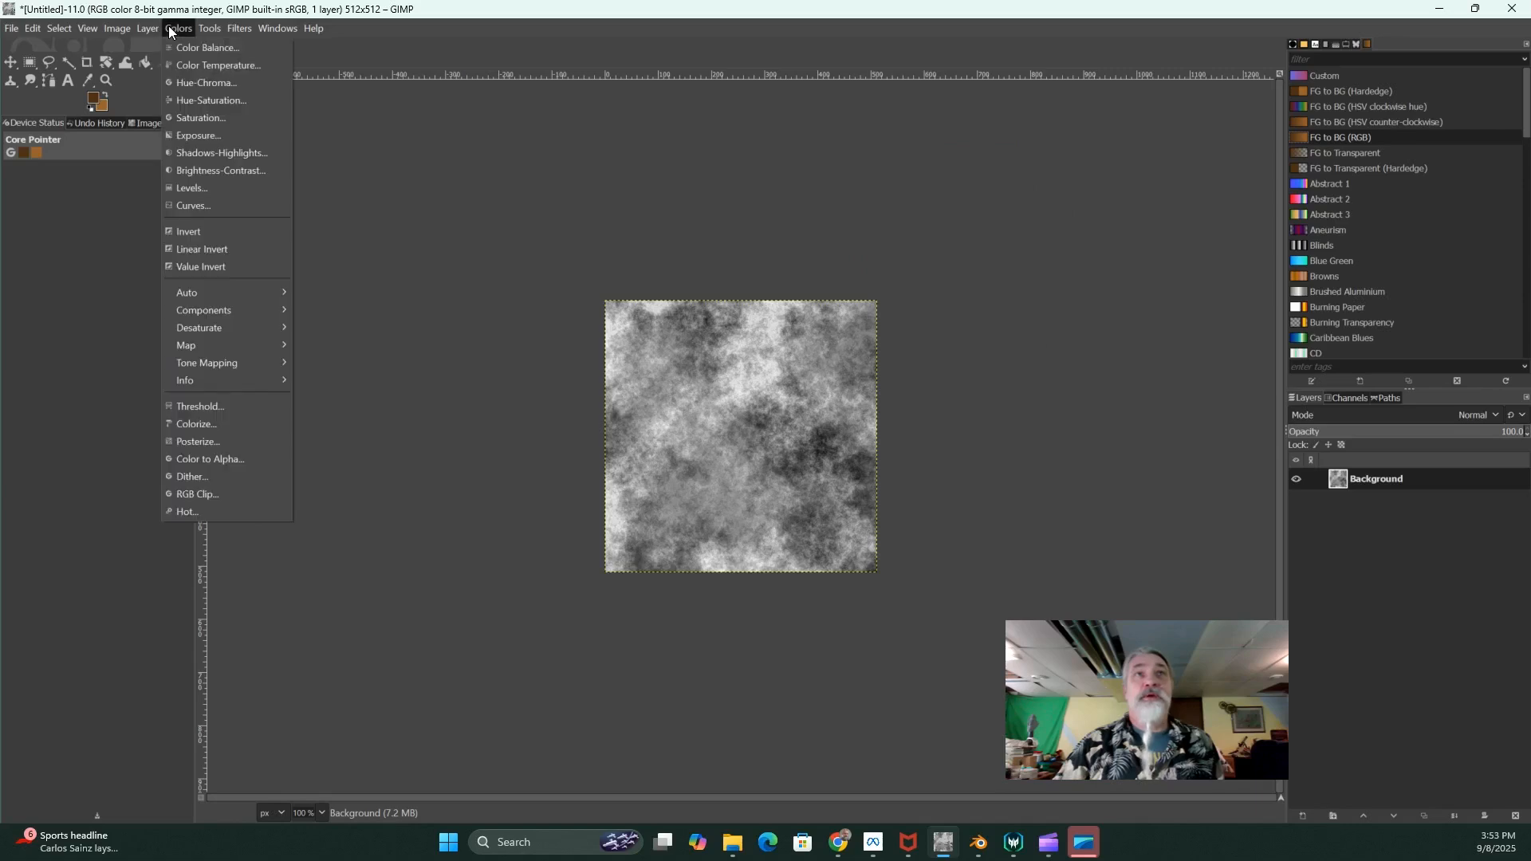
{"action": "mouse_move", "coordinate": [213, 351]}
{"action": "left_click", "coordinate": [333, 441]}
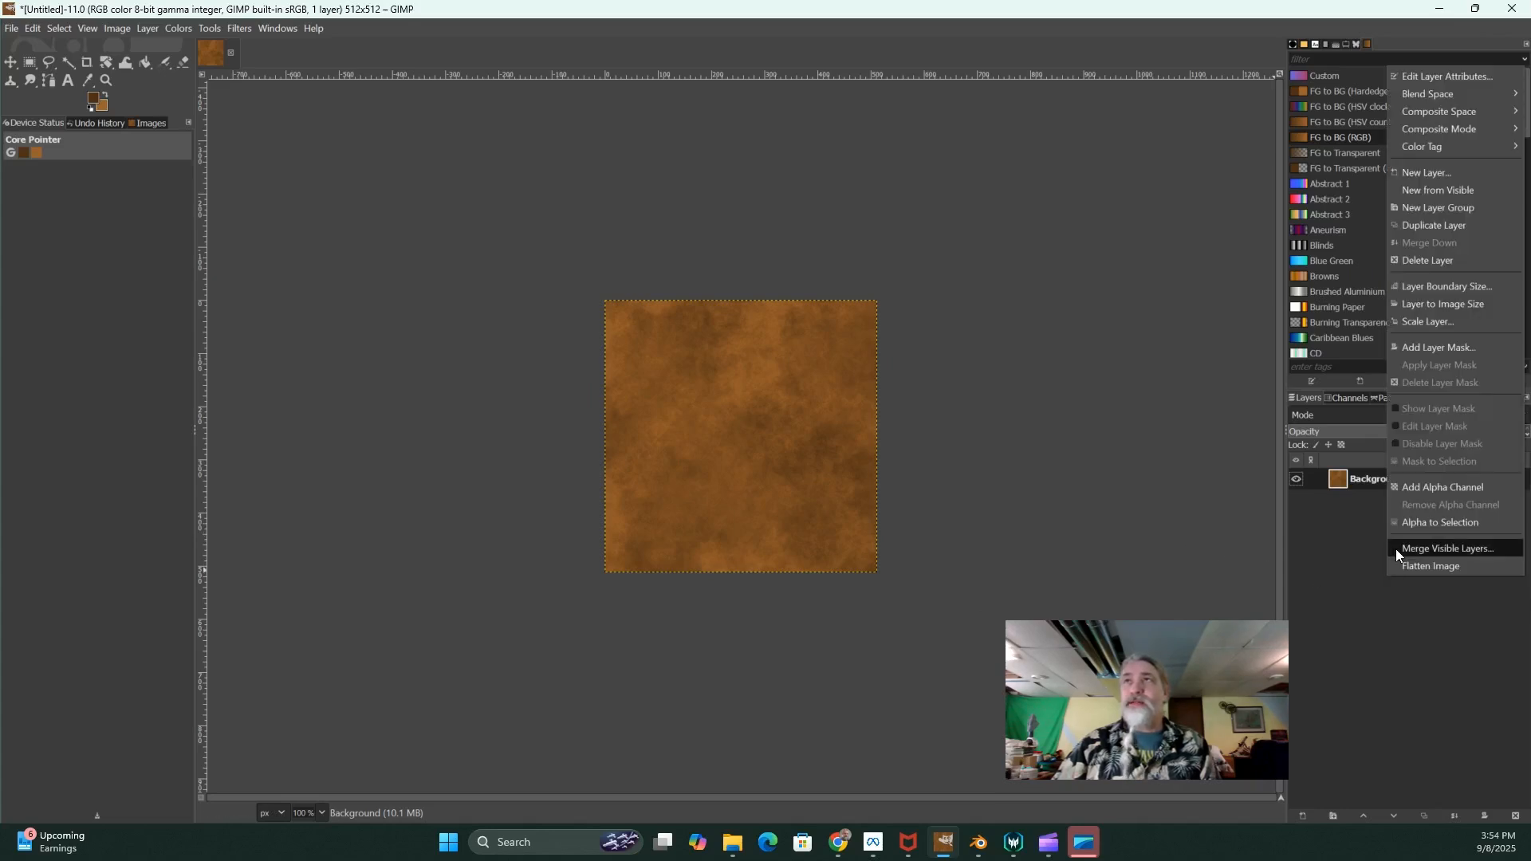
Add a new 512 x 512 px layer named Noise, filled with Transparency
{"action": "left_click", "coordinate": [1409, 174]}
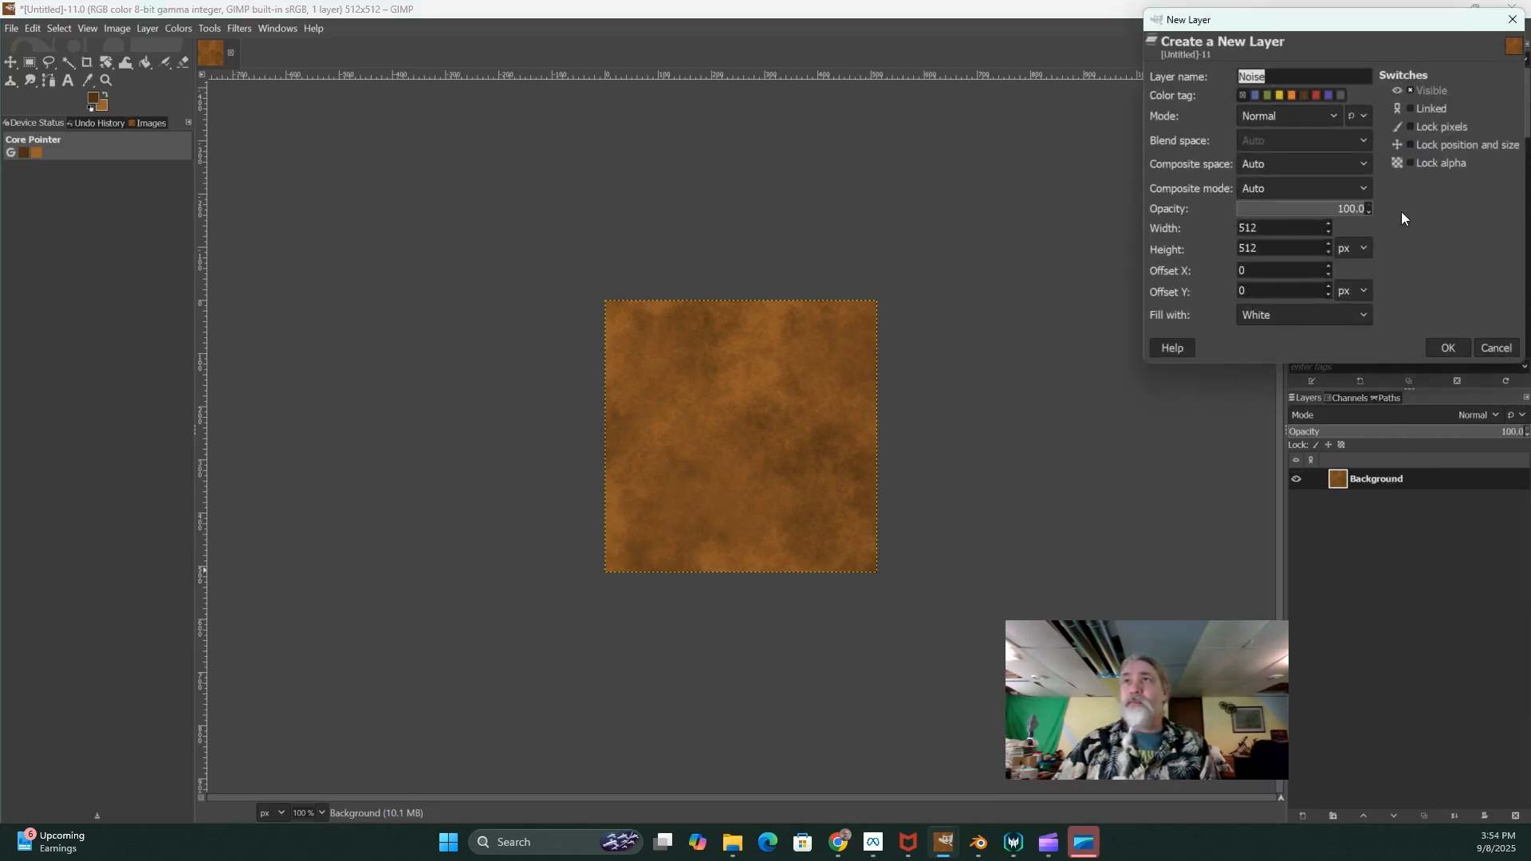
{"action": "left_click", "coordinate": [1361, 312]}
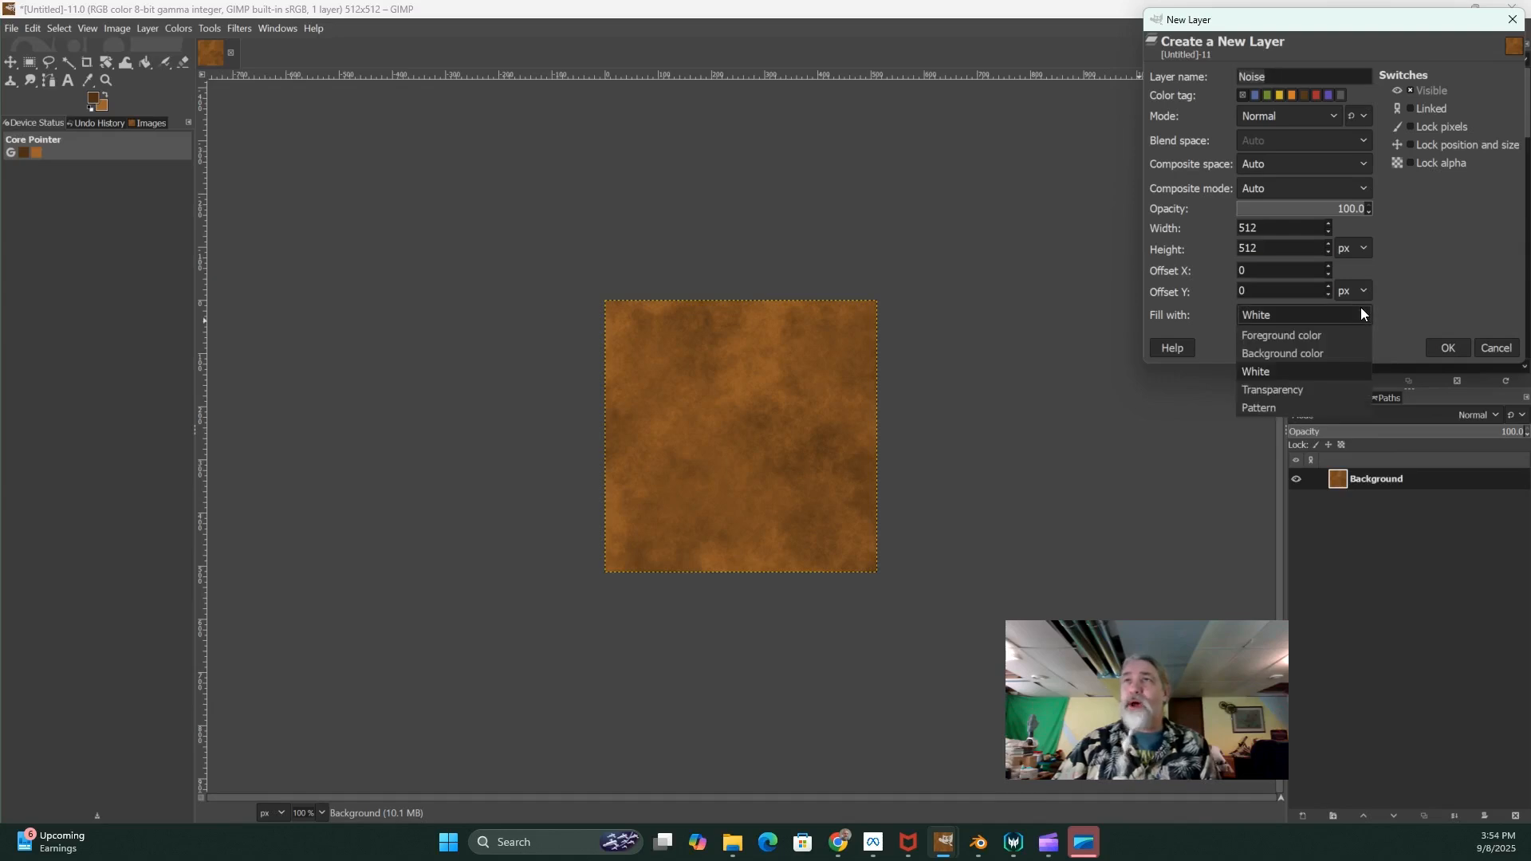
{"action": "left_click", "coordinate": [1280, 391]}
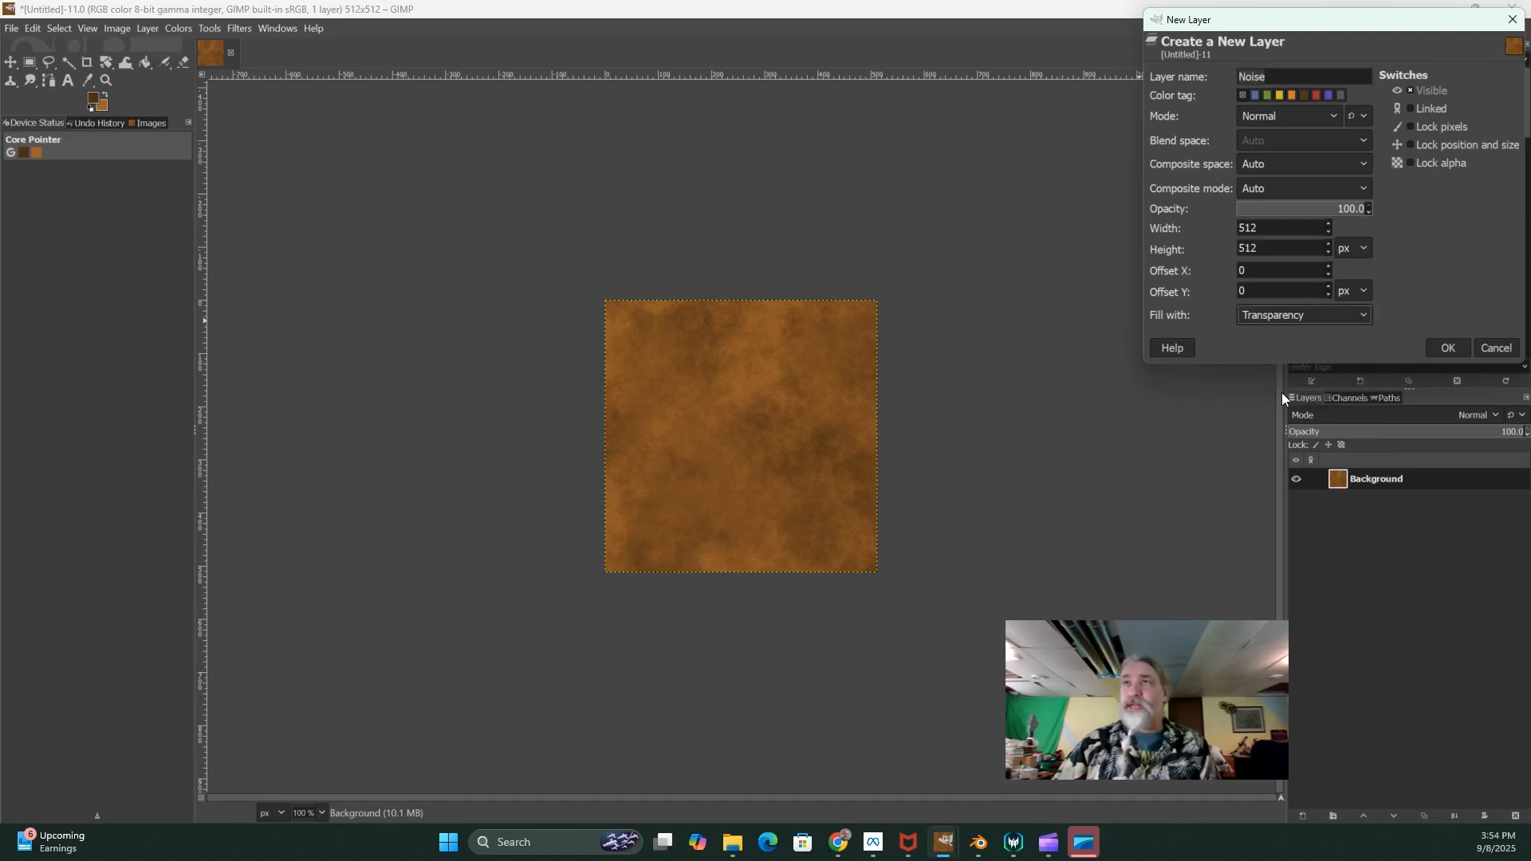
{"action": "left_click", "coordinate": [1443, 347]}
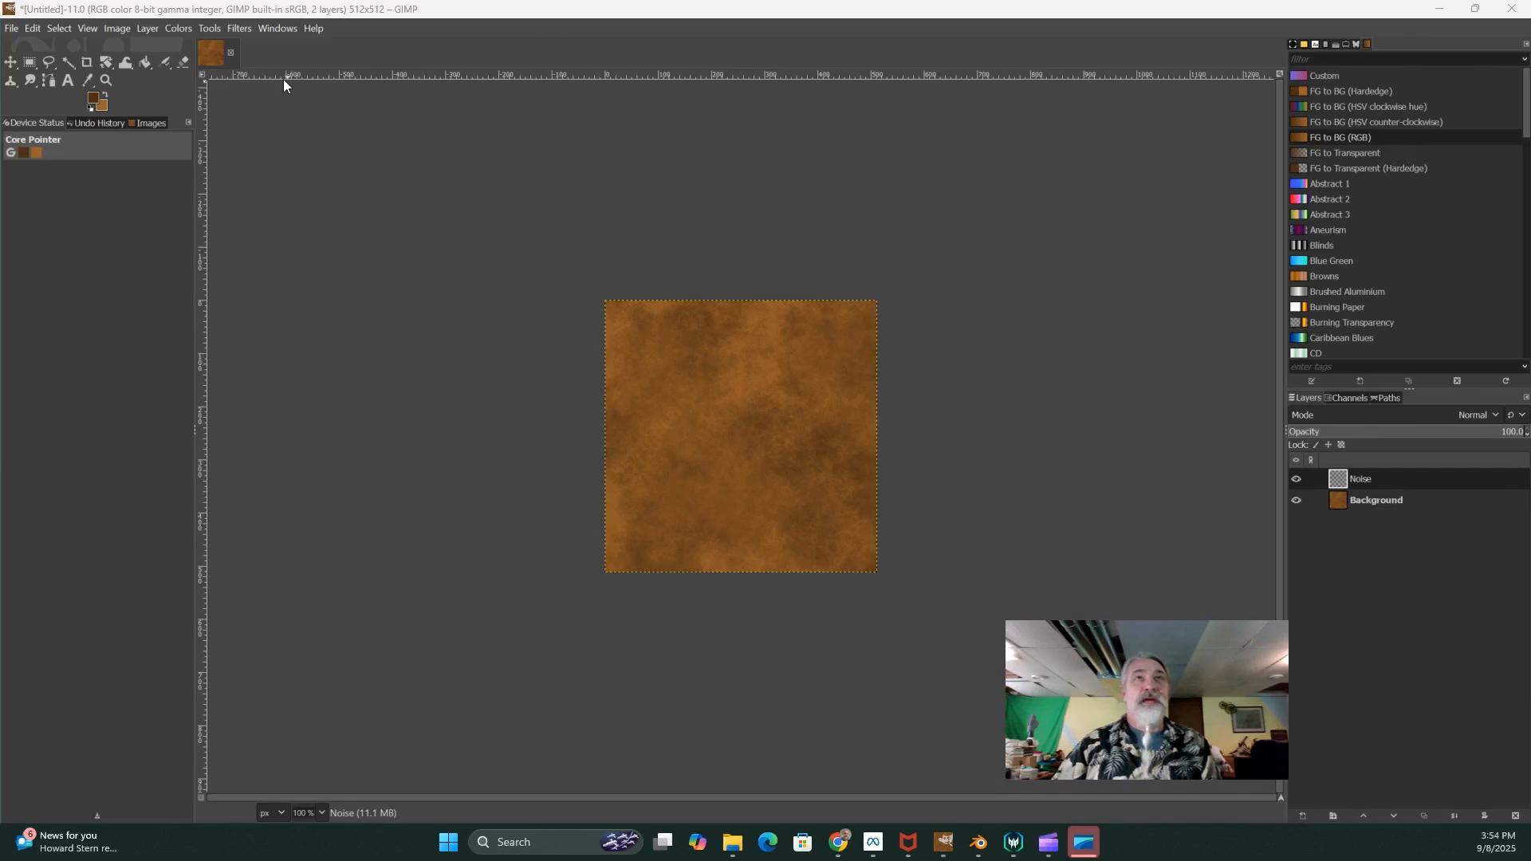
Apply RGB Noise to the Noise layer with Independent RGB off and both Value and Alpha at 1.000
{"action": "left_click", "coordinate": [236, 29]}
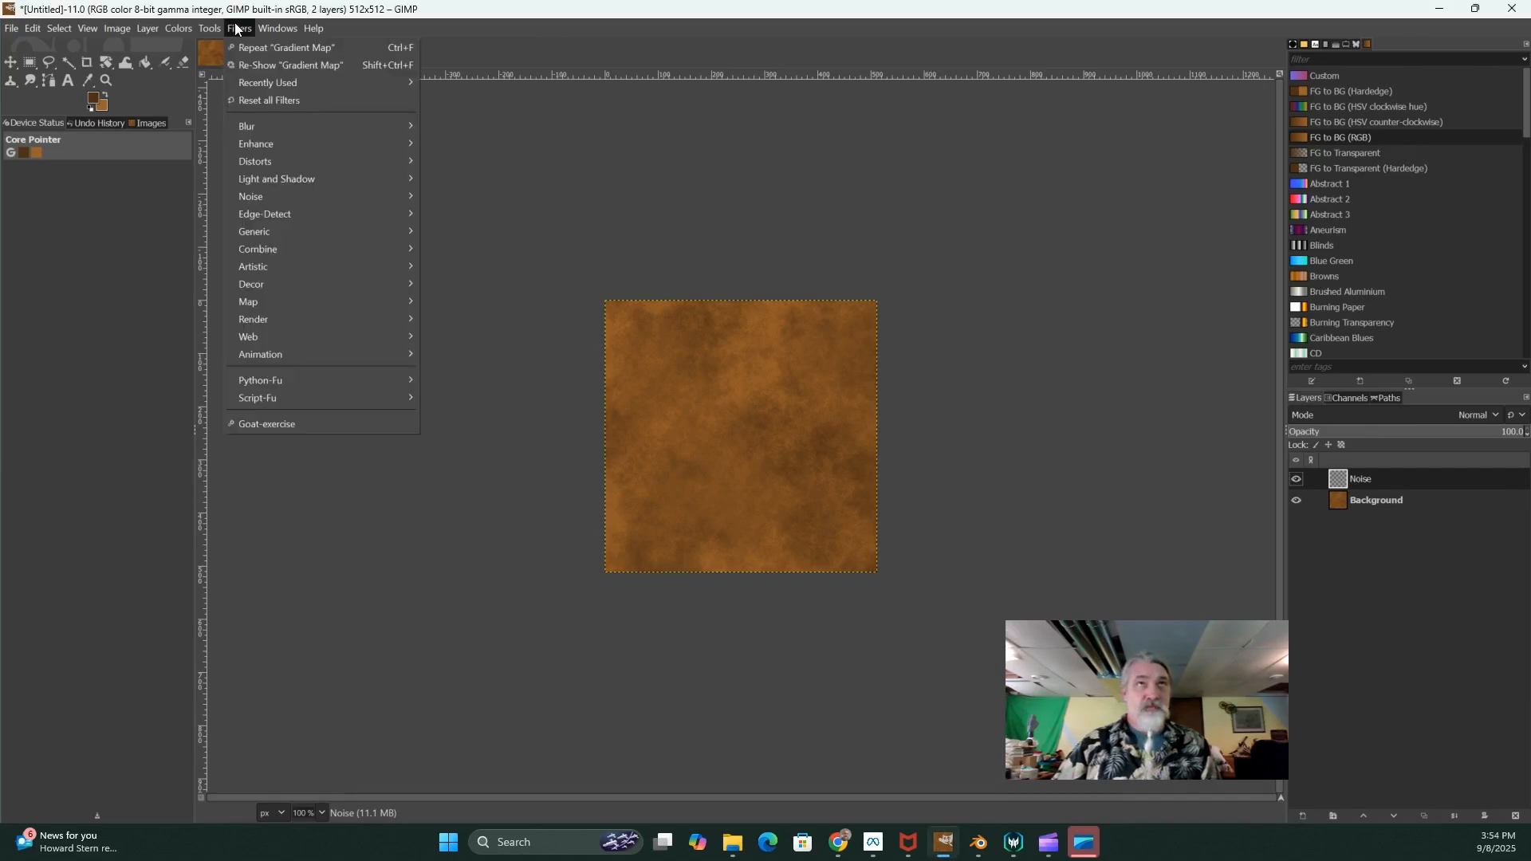
{"action": "mouse_move", "coordinate": [274, 194]}
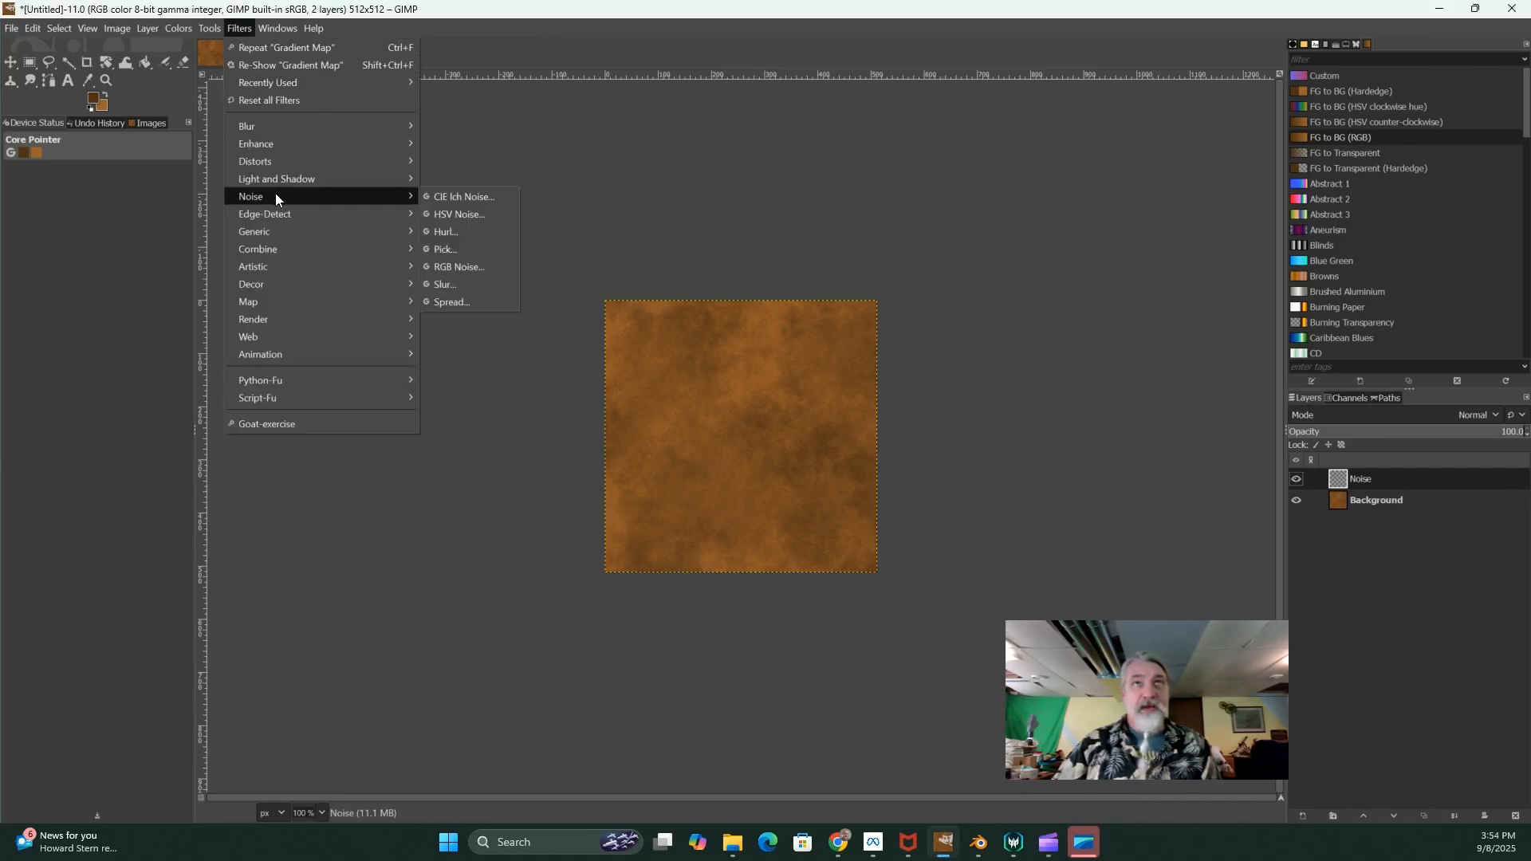
{"action": "left_click", "coordinate": [467, 269]}
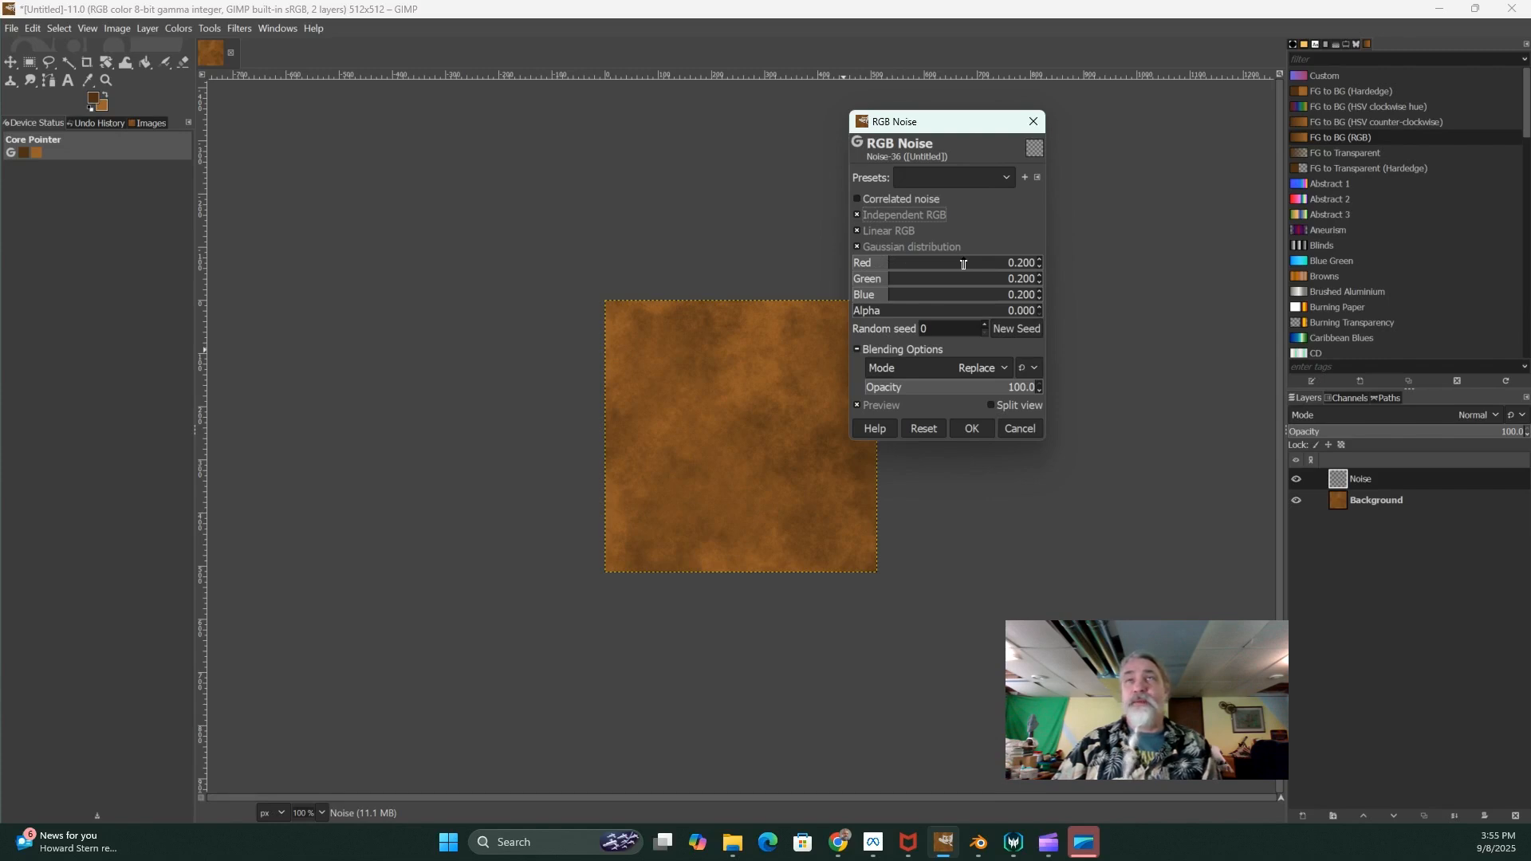
{"action": "left_click", "coordinate": [857, 214]}
{"action": "left_click_drag", "start_coordinate": [887, 267], "coordinate": [1041, 269]}
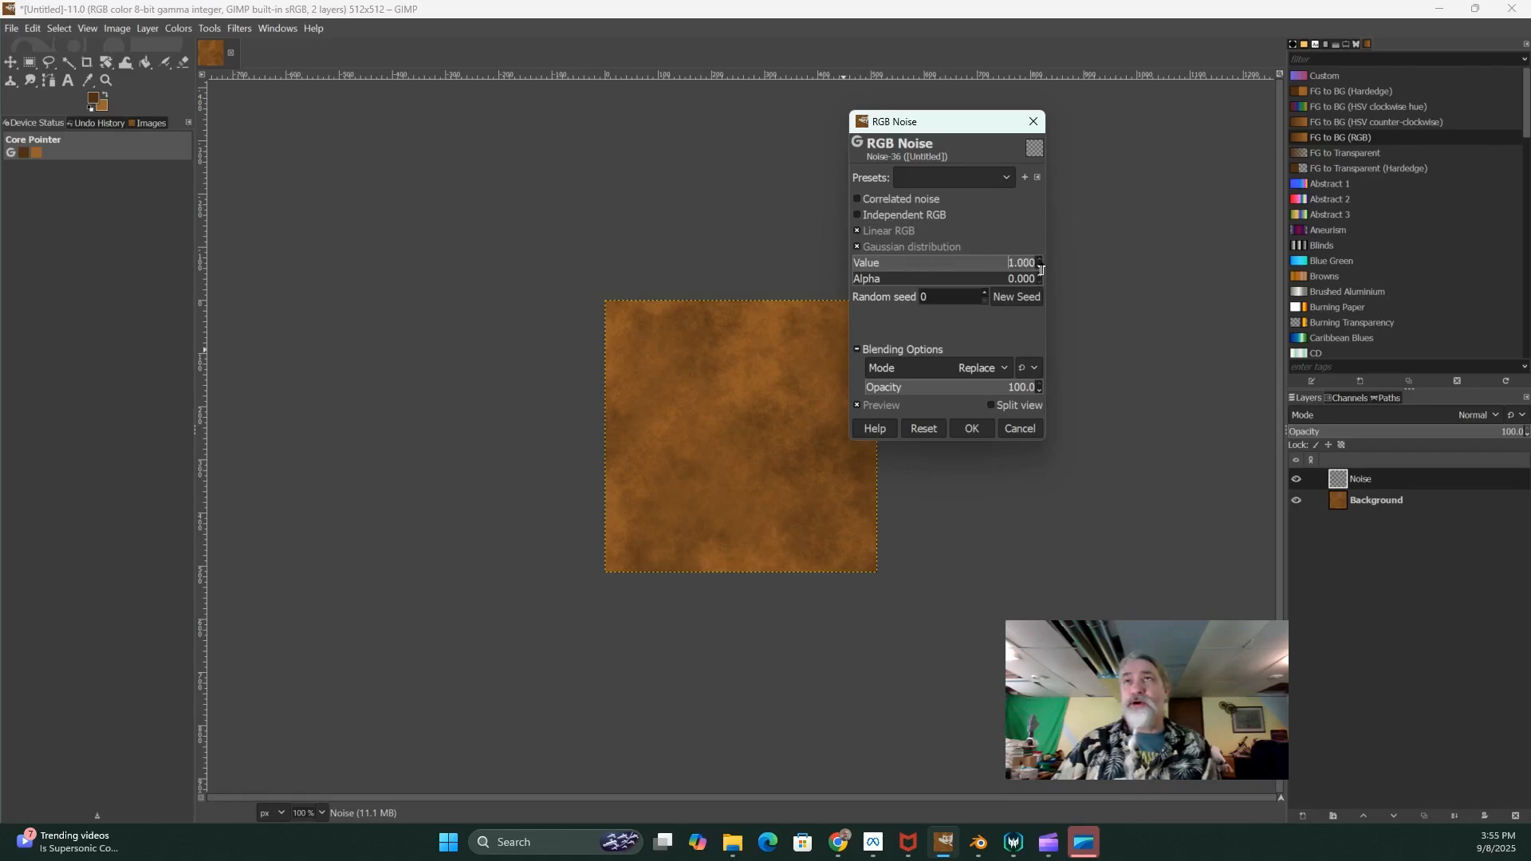
{"action": "left_click", "coordinate": [856, 278]}
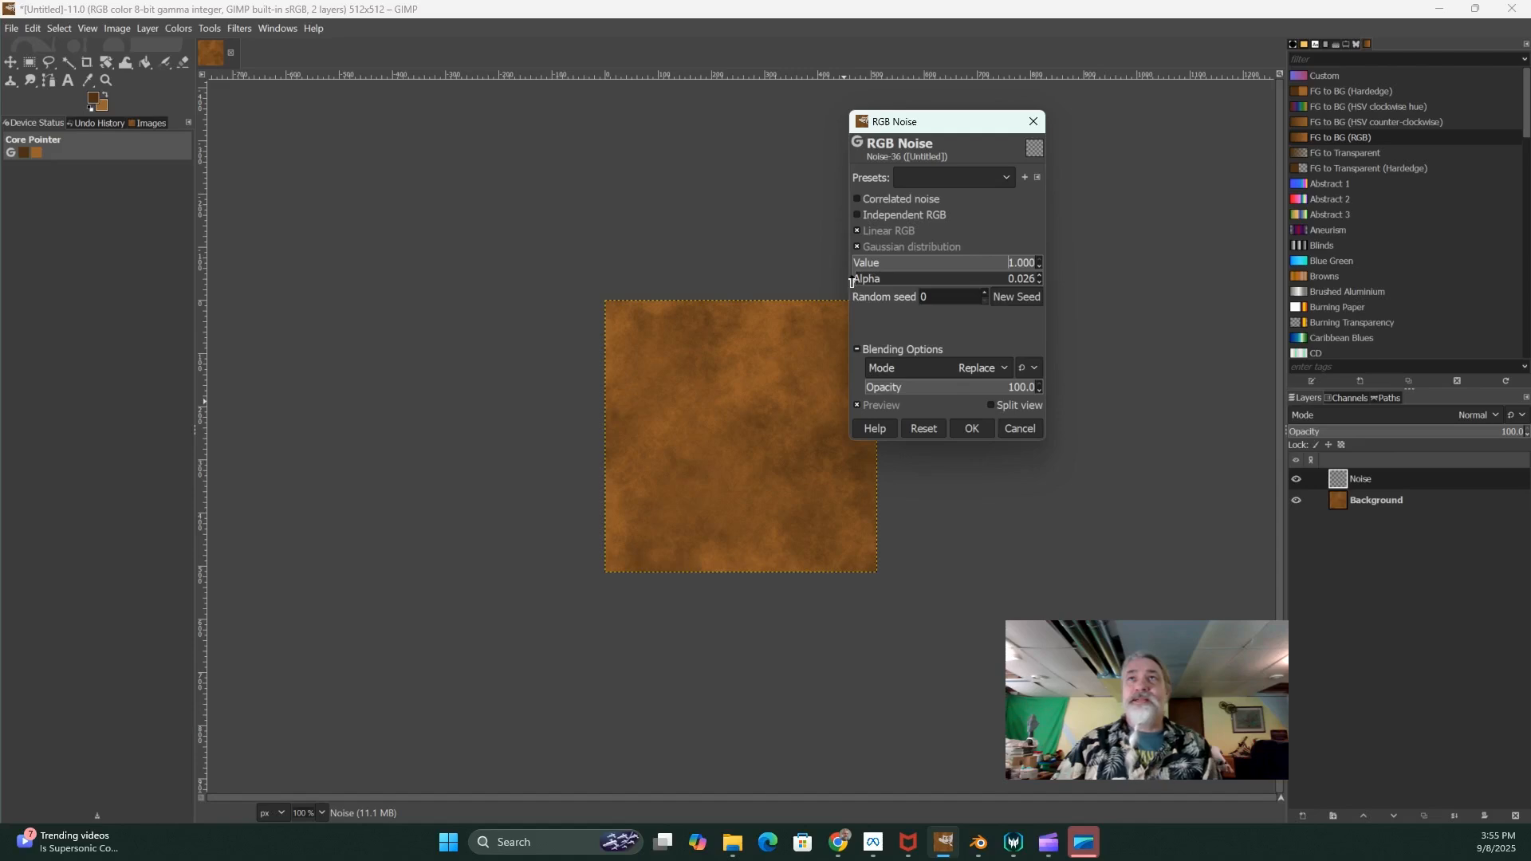
{"action": "left_click_drag", "start_coordinate": [857, 280], "coordinate": [1059, 288]}
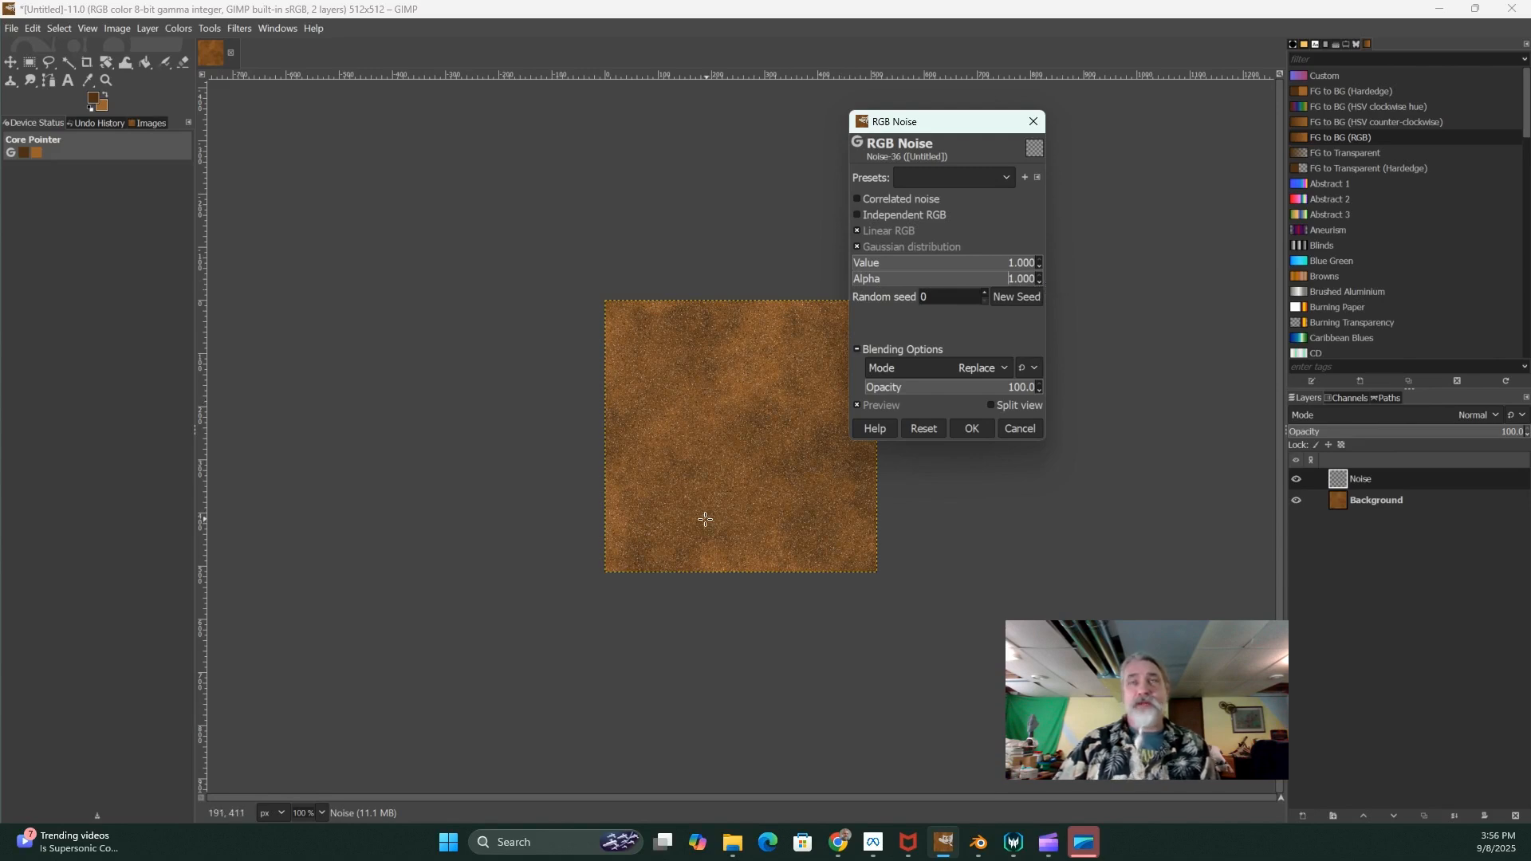
{"action": "left_click", "coordinate": [972, 429]}
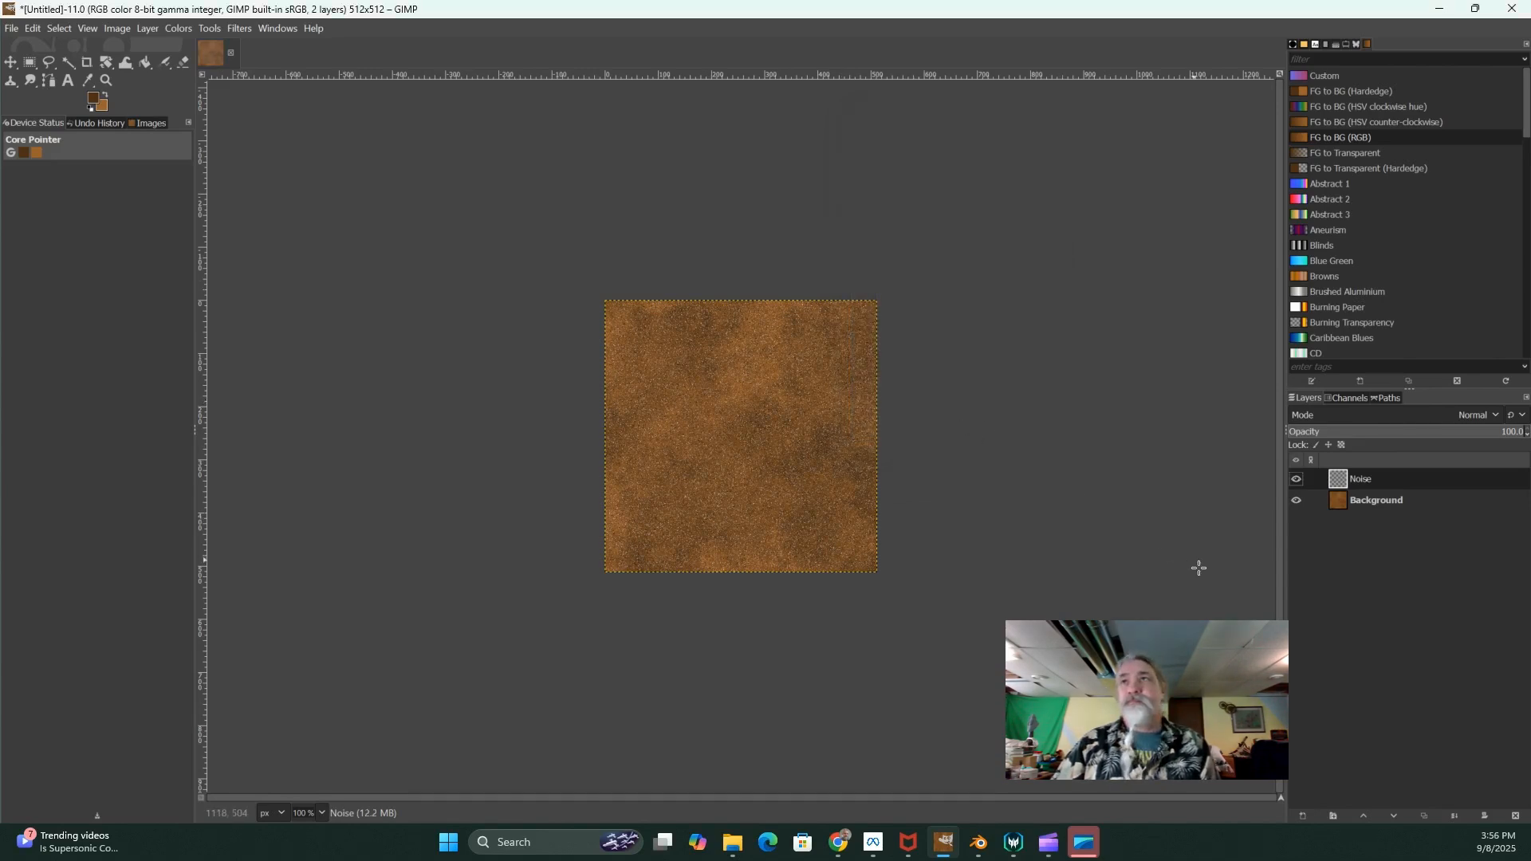
Hide the Noise layer and begin a Bump Map on the Background layer with Invert and Tiled enabled
{"action": "left_click", "coordinate": [1295, 480]}
{"action": "left_click", "coordinate": [1364, 501]}
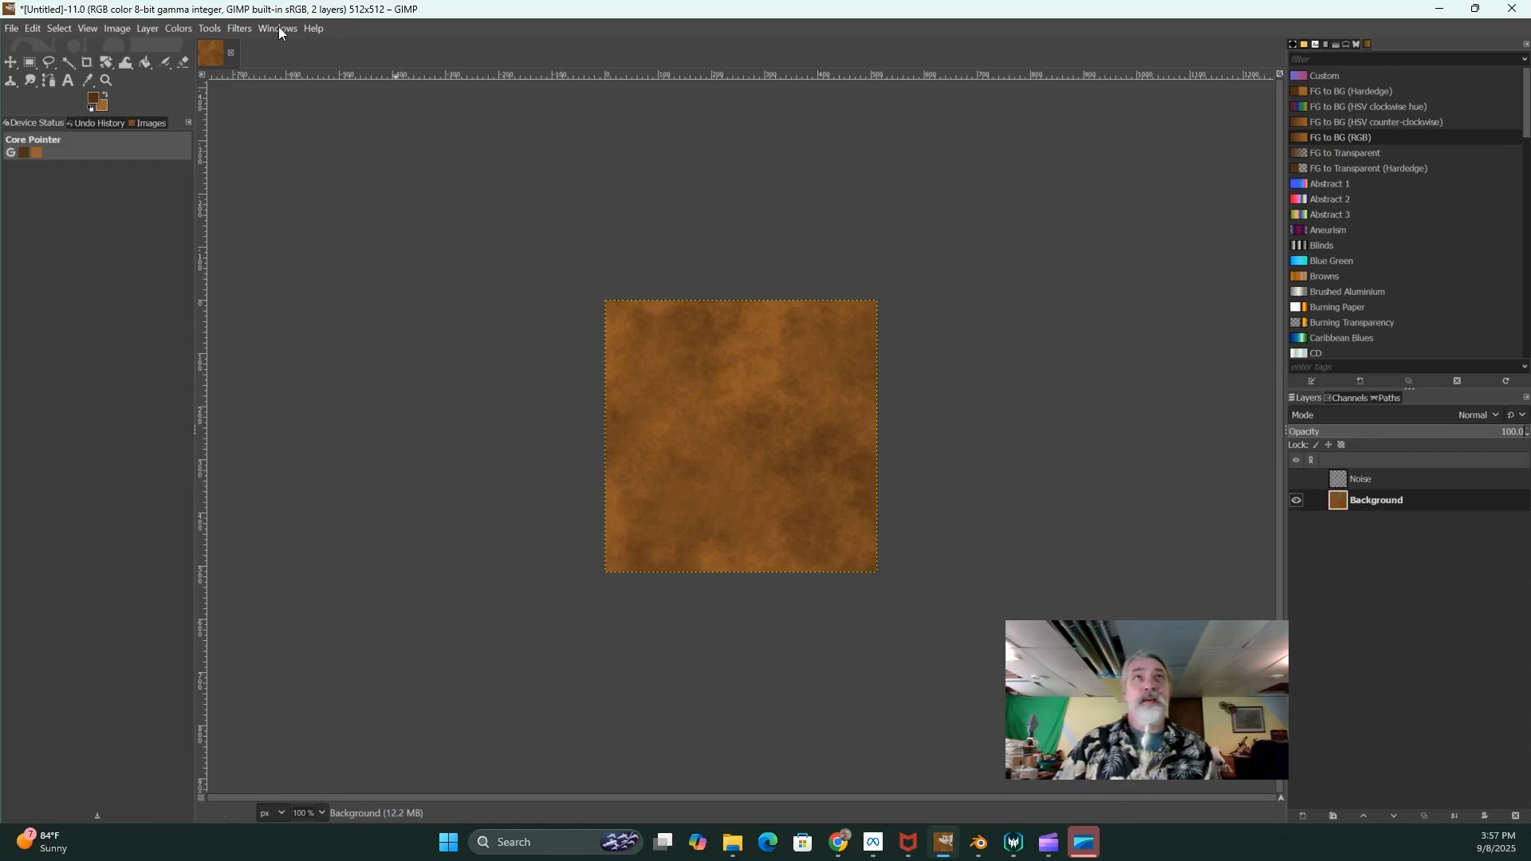
{"action": "left_click", "coordinate": [239, 28]}
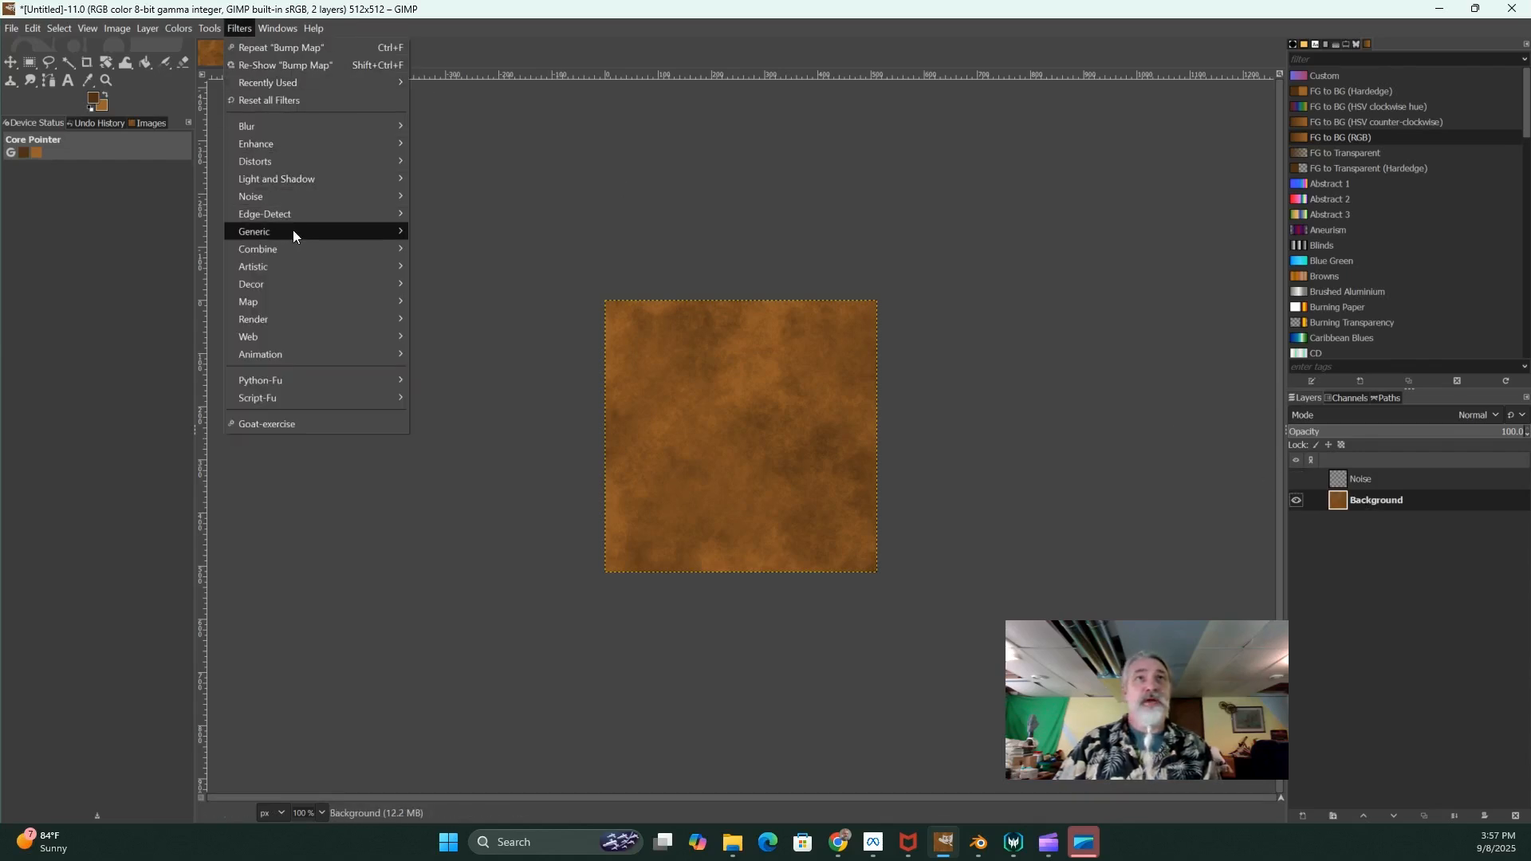
{"action": "mouse_move", "coordinate": [296, 308]}
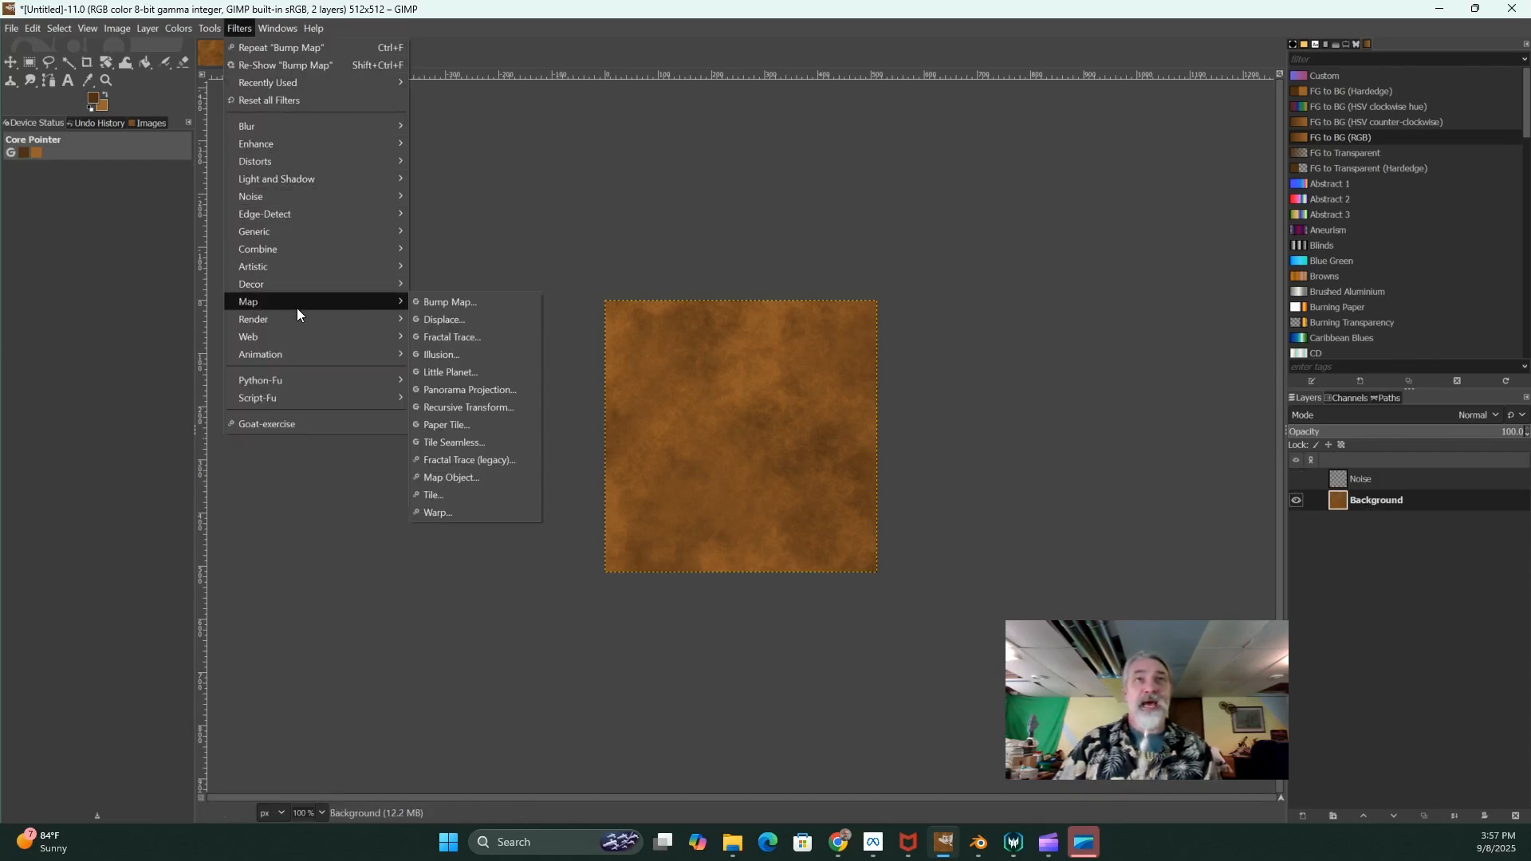
{"action": "left_click", "coordinate": [445, 301]}
{"action": "left_click", "coordinate": [858, 272]}
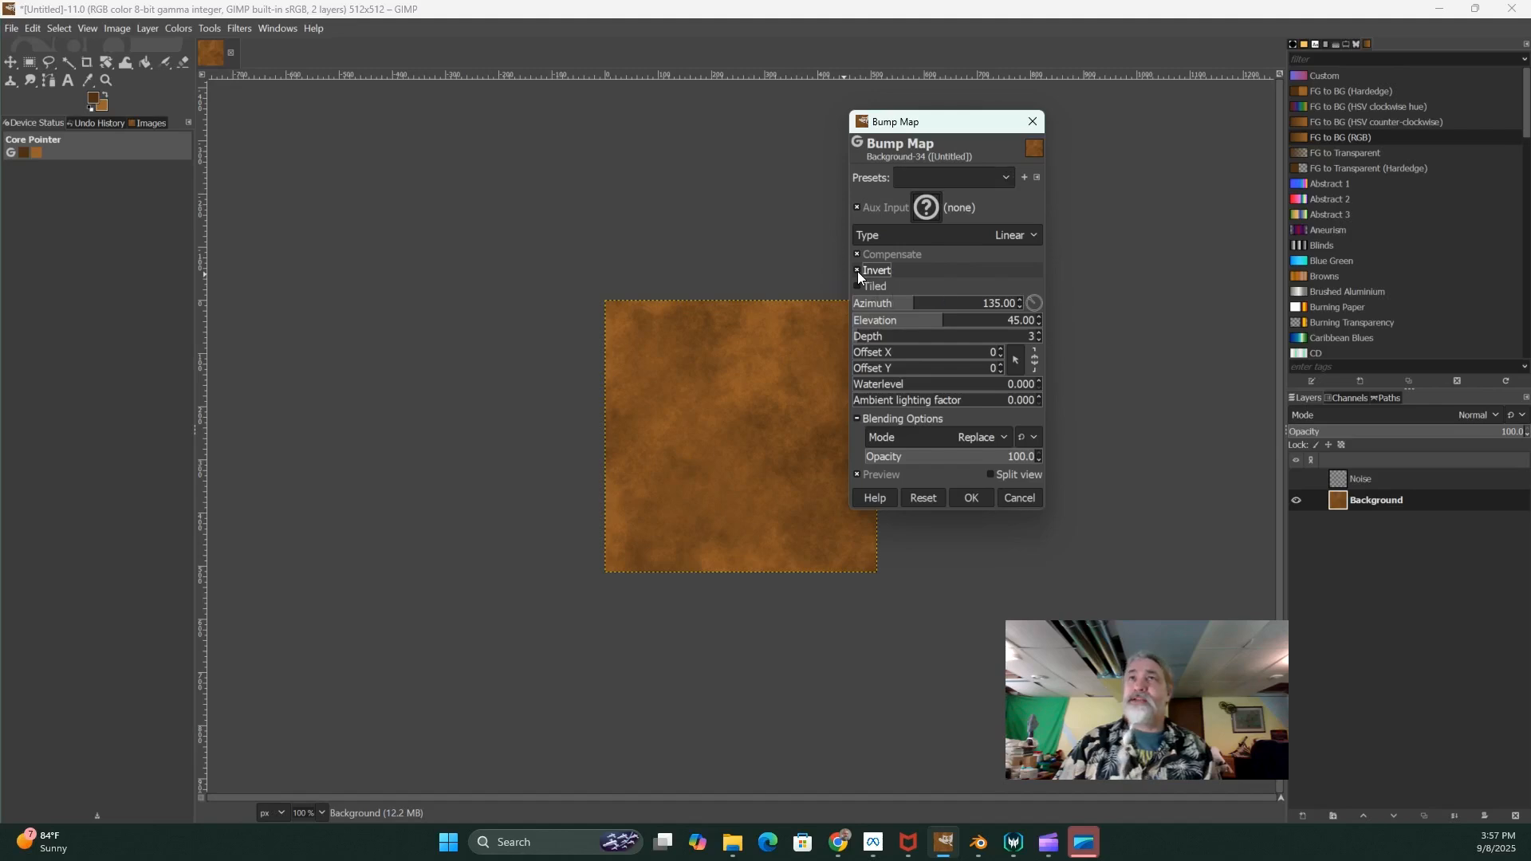
{"action": "left_click", "coordinate": [857, 287]}
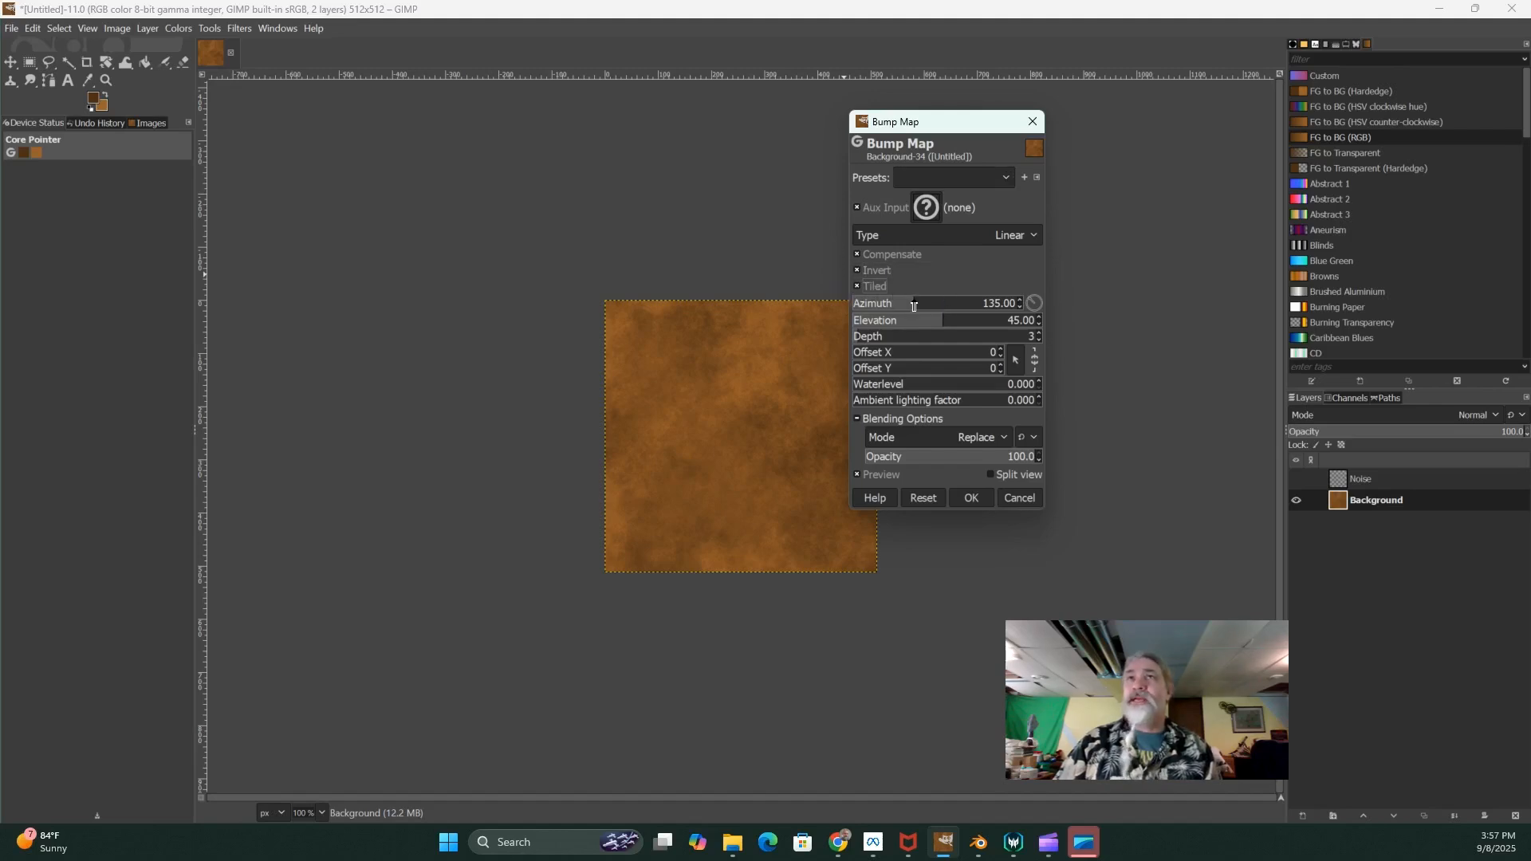
Set the bump map's azimuth to 236.10 and use the Noise layer as its auxiliary input
{"action": "left_click_drag", "start_coordinate": [914, 306], "coordinate": [958, 307]}
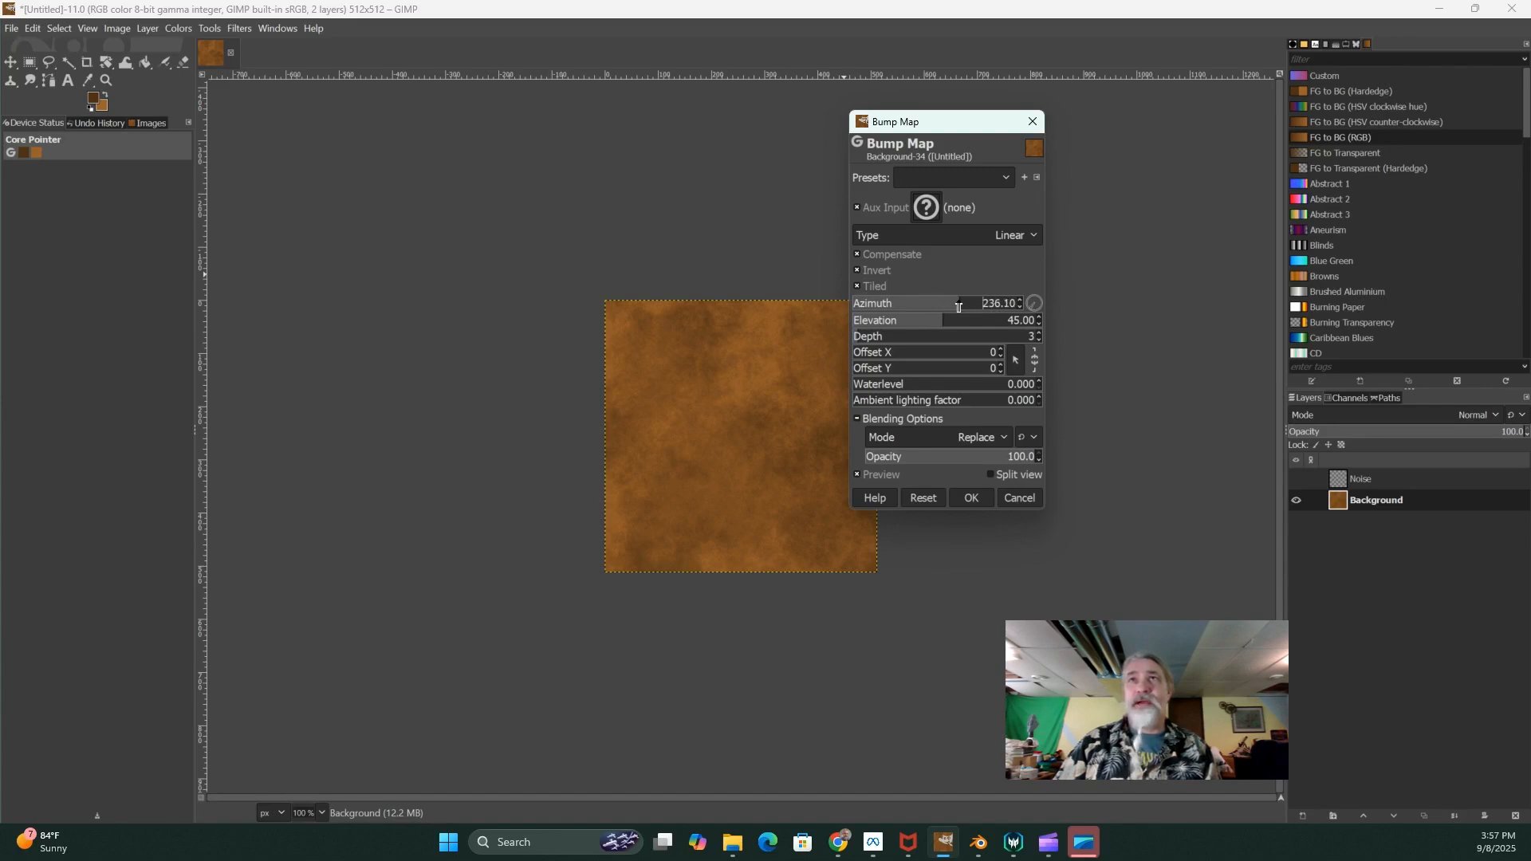
{"action": "left_click", "coordinate": [926, 209]}
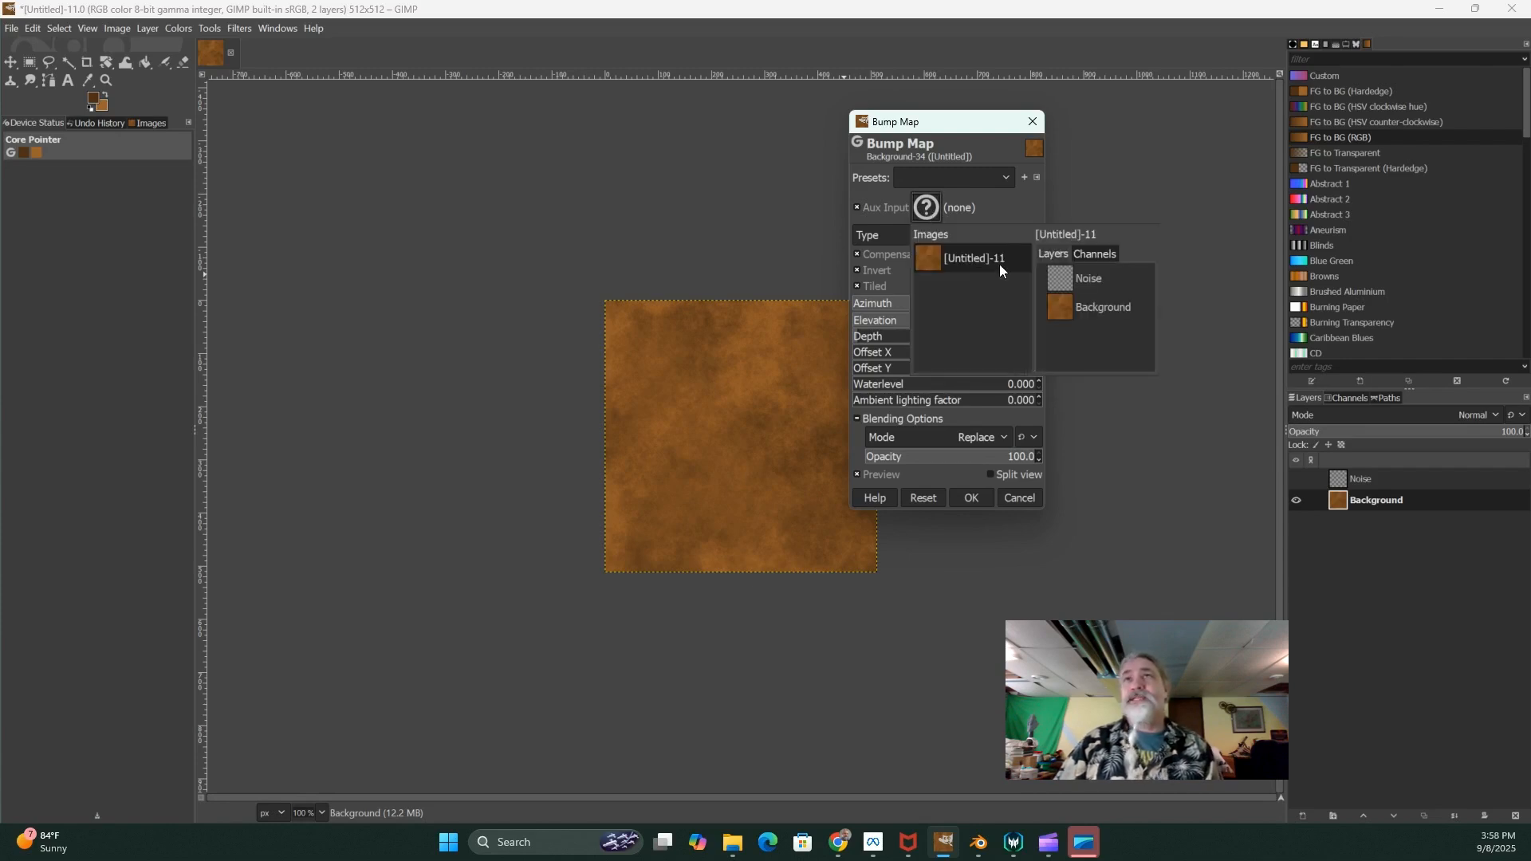
{"action": "left_click", "coordinate": [1059, 280]}
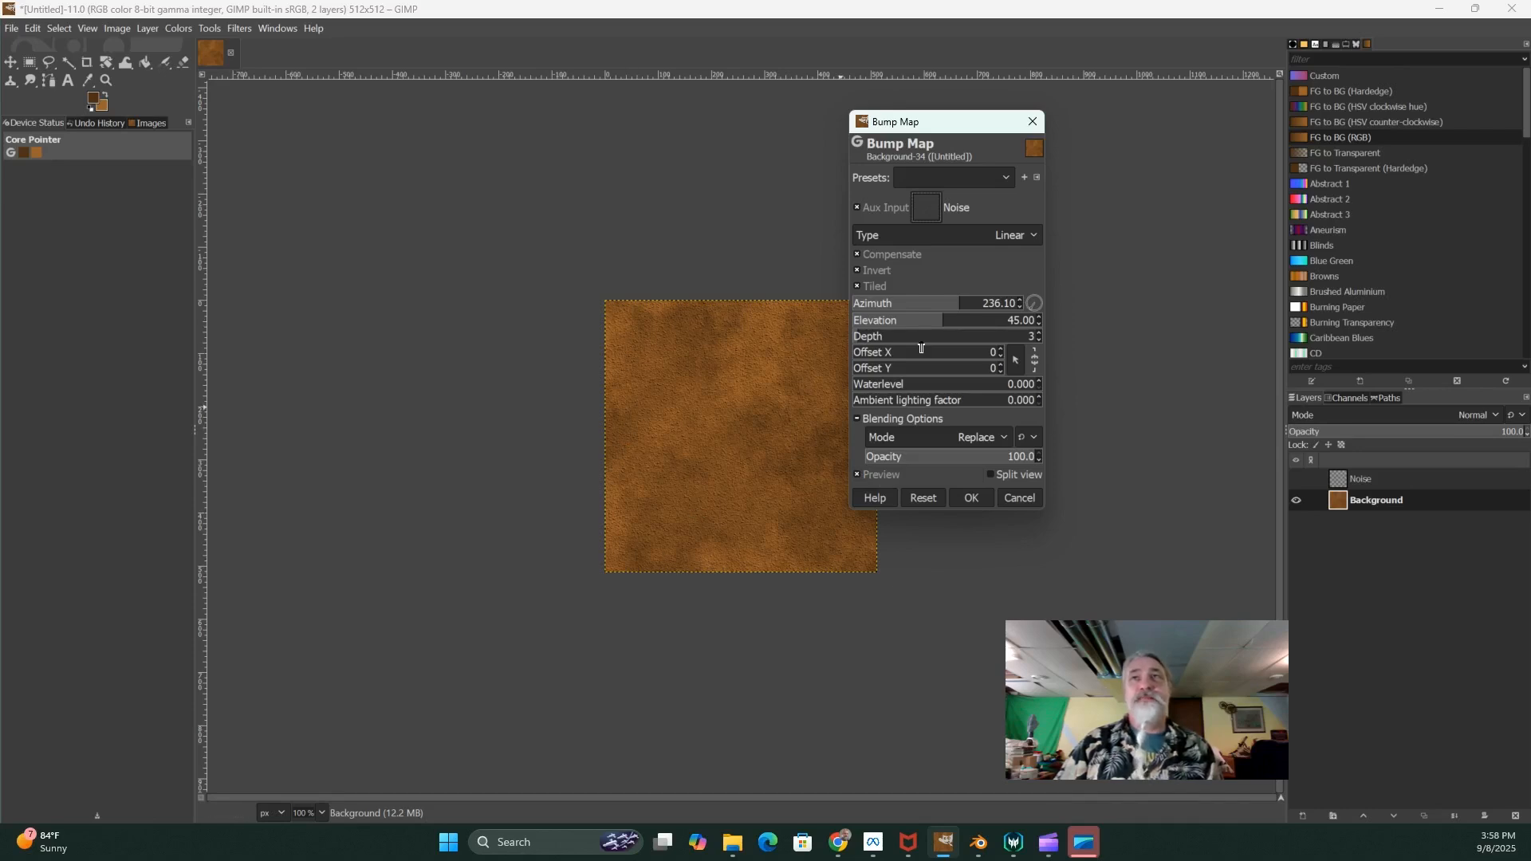
Adjust the bump map to azimuth 196.36, elevation 29.38 and depth 14, and apply it
{"action": "mouse_move", "coordinate": [943, 321]}
{"action": "left_mouse_down"}
{"action": "mouse_move", "coordinate": [961, 322]}
{"action": "mouse_move", "coordinate": [889, 319]}
{"action": "mouse_move", "coordinate": [961, 303]}
{"action": "mouse_move", "coordinate": [942, 307]}
{"action": "left_mouse_up"}
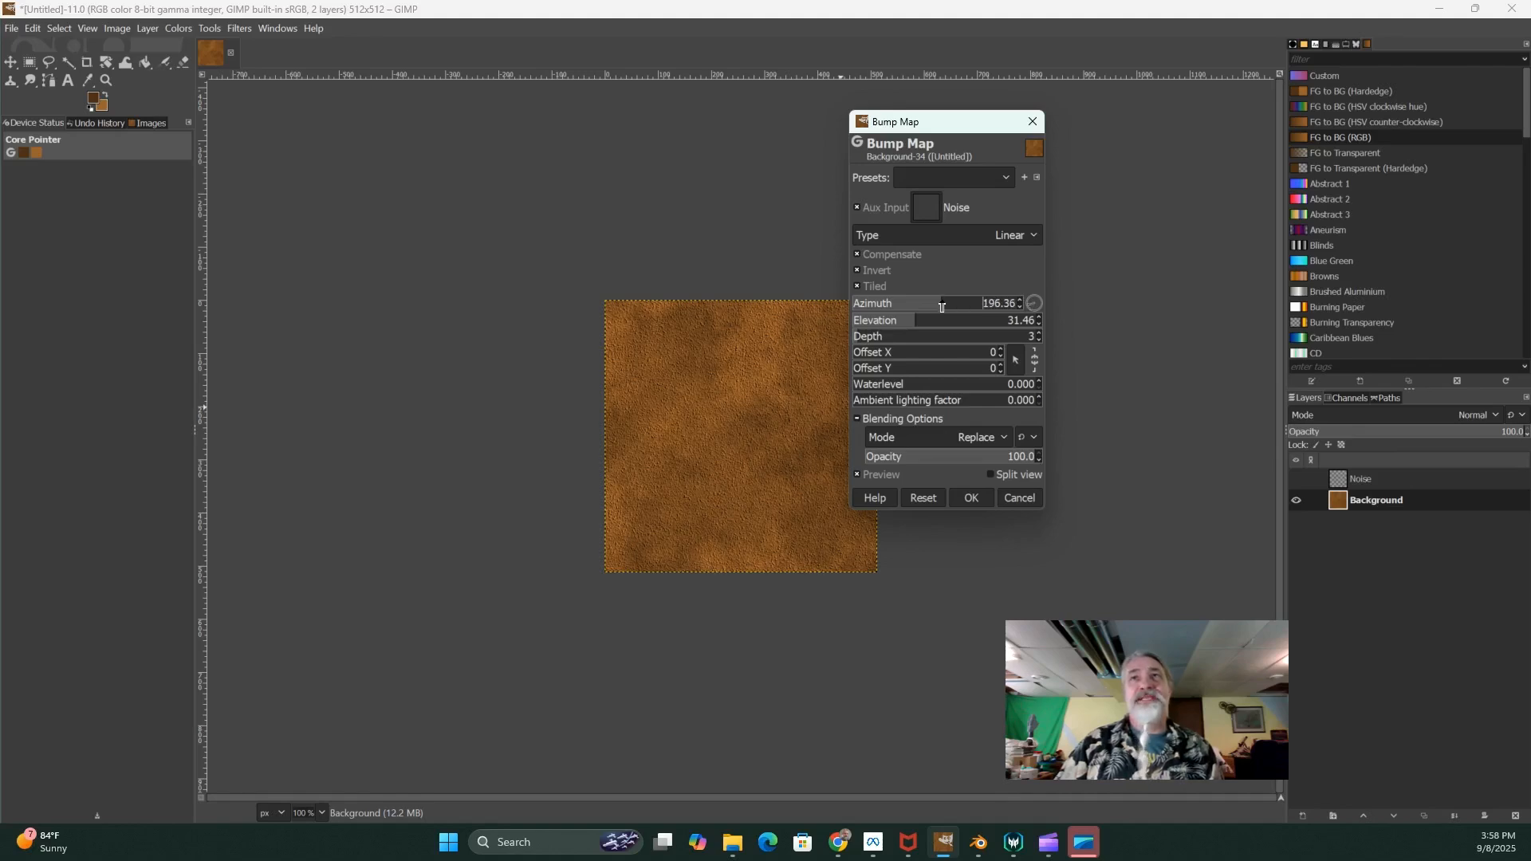
{"action": "mouse_move", "coordinate": [917, 324]}
{"action": "left_mouse_down"}
{"action": "mouse_move", "coordinate": [942, 320]}
{"action": "mouse_move", "coordinate": [911, 319]}
{"action": "left_mouse_up"}
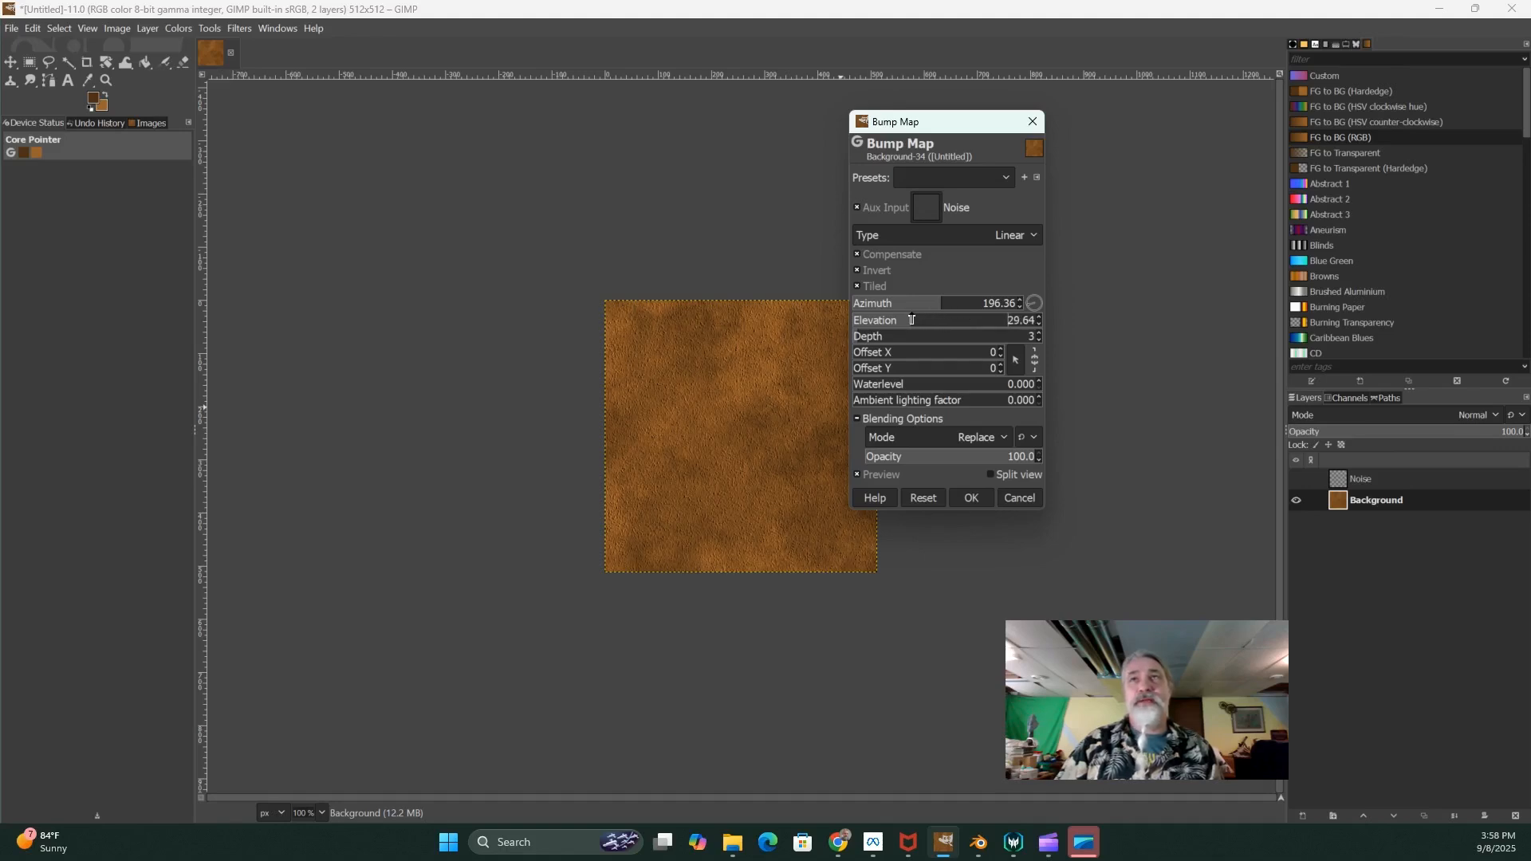
{"action": "left_click_drag", "start_coordinate": [911, 320], "coordinate": [886, 336]}
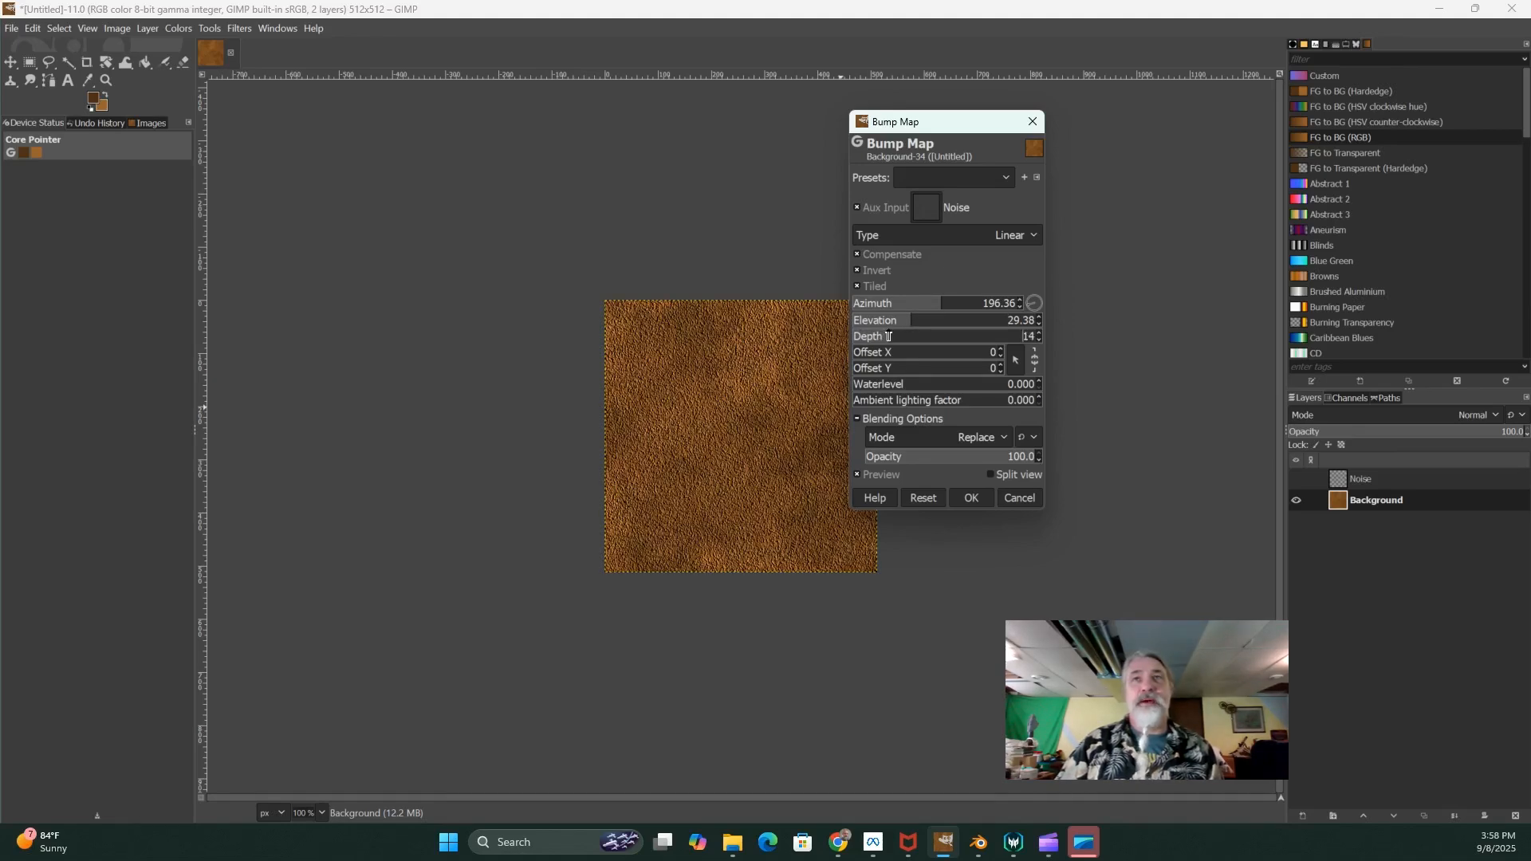
{"action": "left_click", "coordinate": [973, 498]}
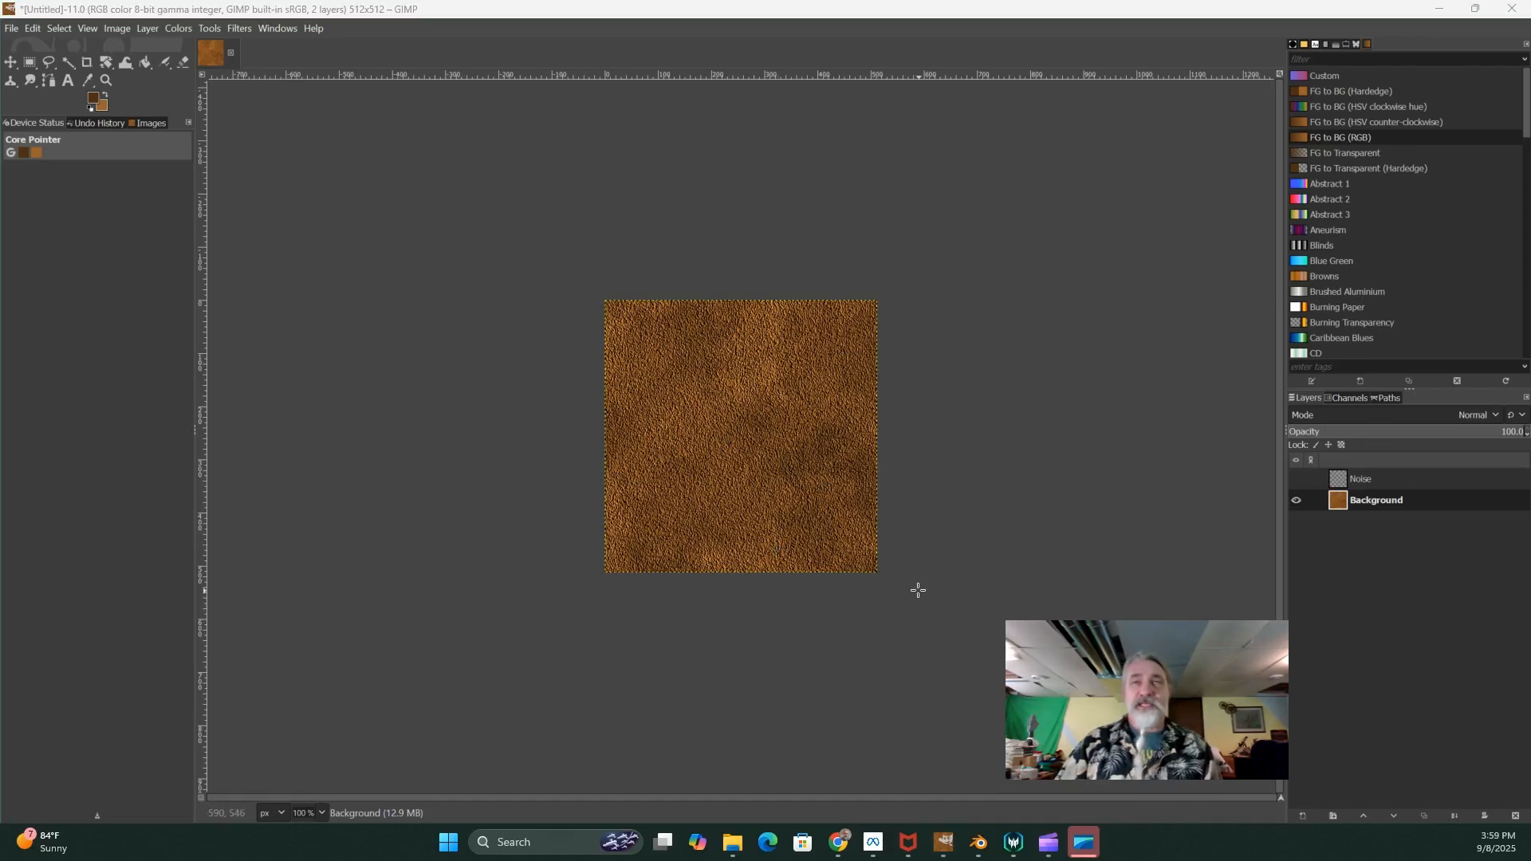
Test the texture's edges by tiling it into a new 1024 × 1024 px image, and discard that image
{"action": "left_click", "coordinate": [239, 29]}
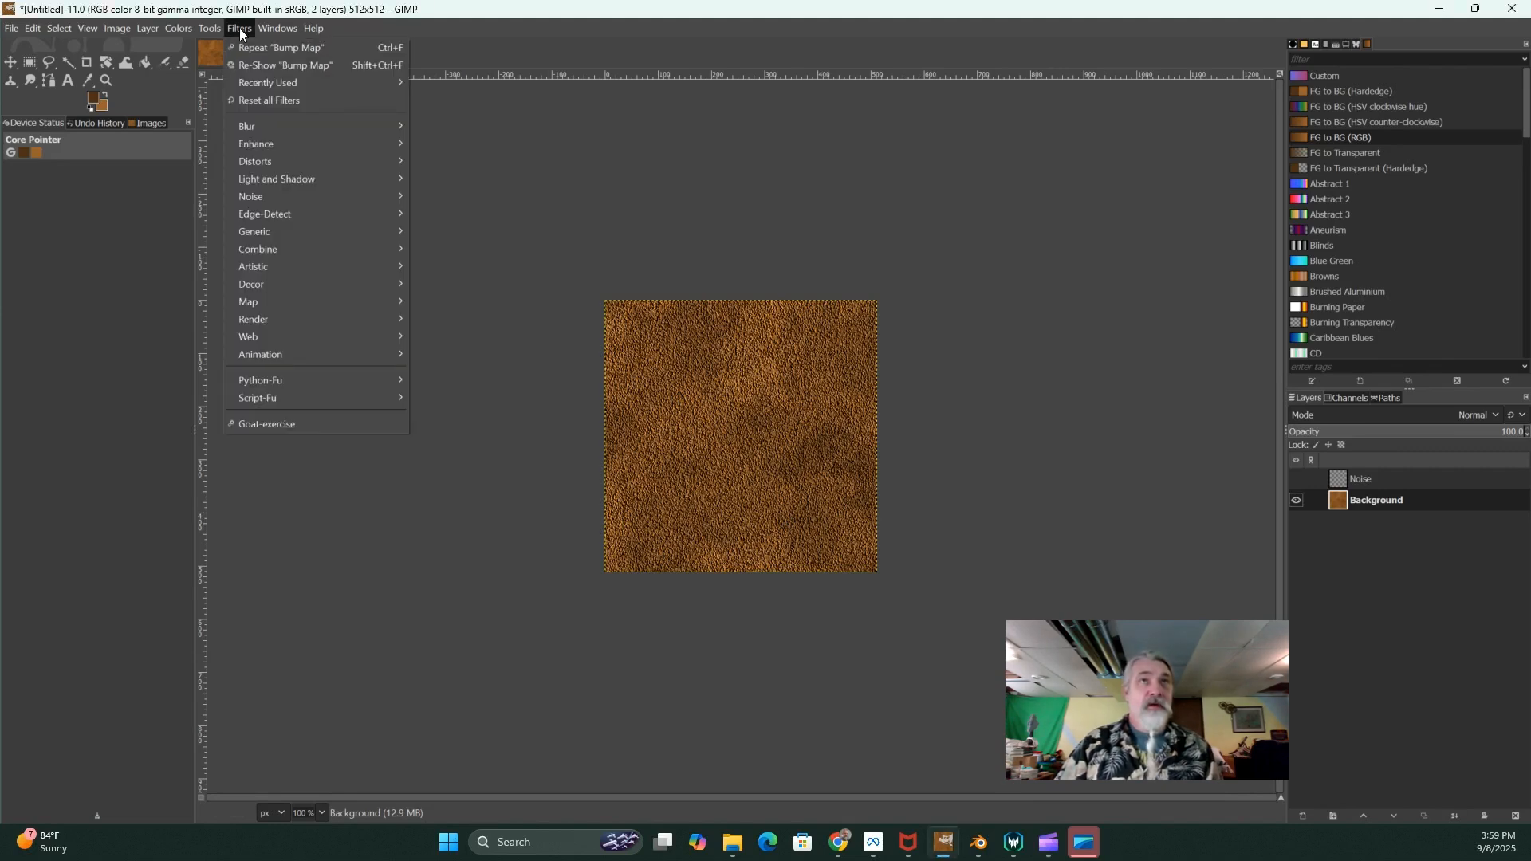
{"action": "mouse_move", "coordinate": [281, 319]}
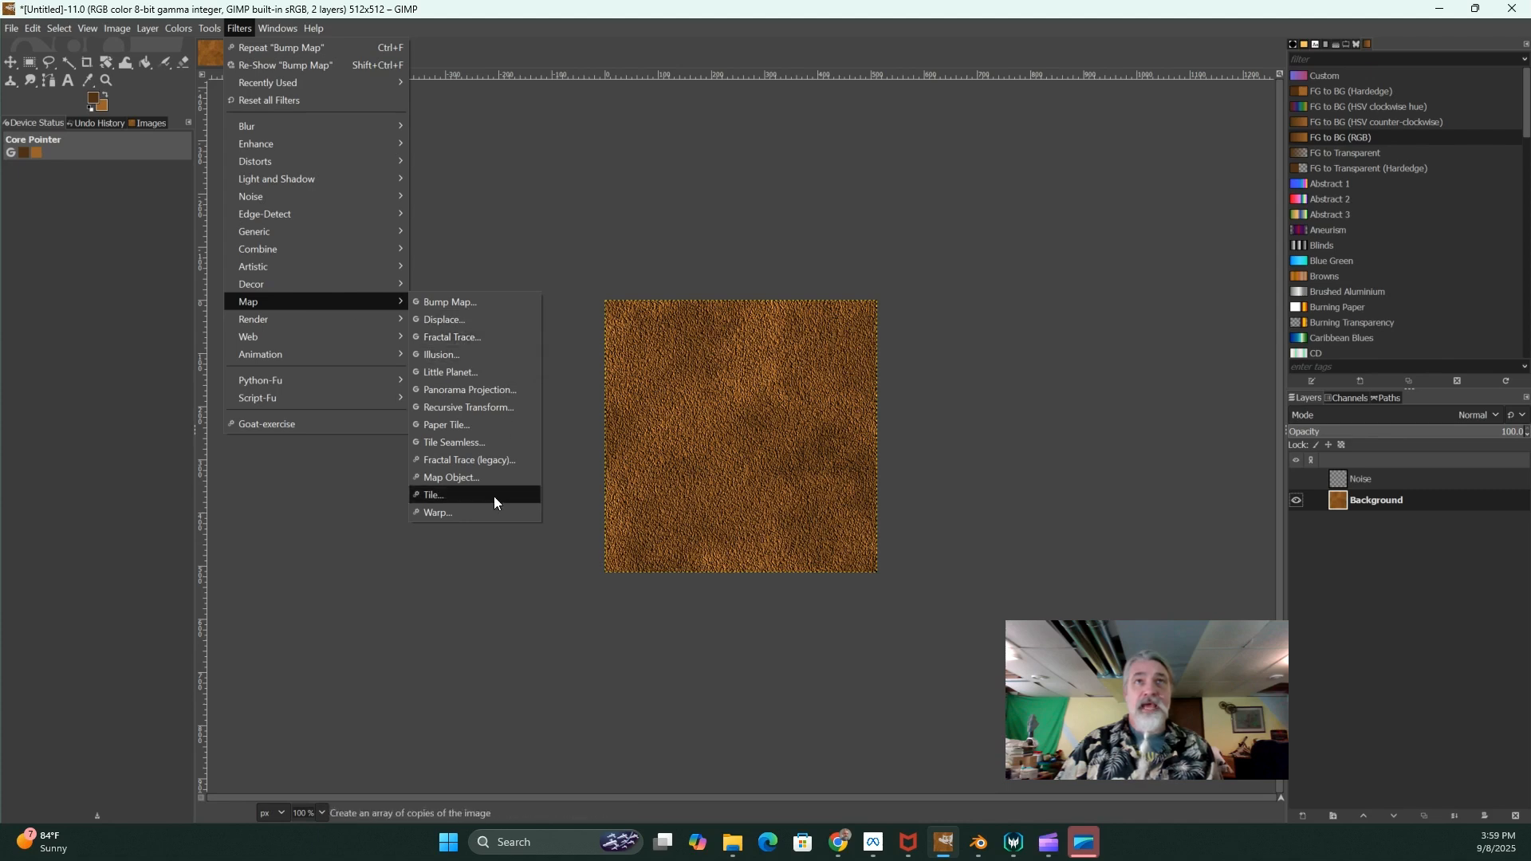
{"action": "left_click", "coordinate": [495, 496]}
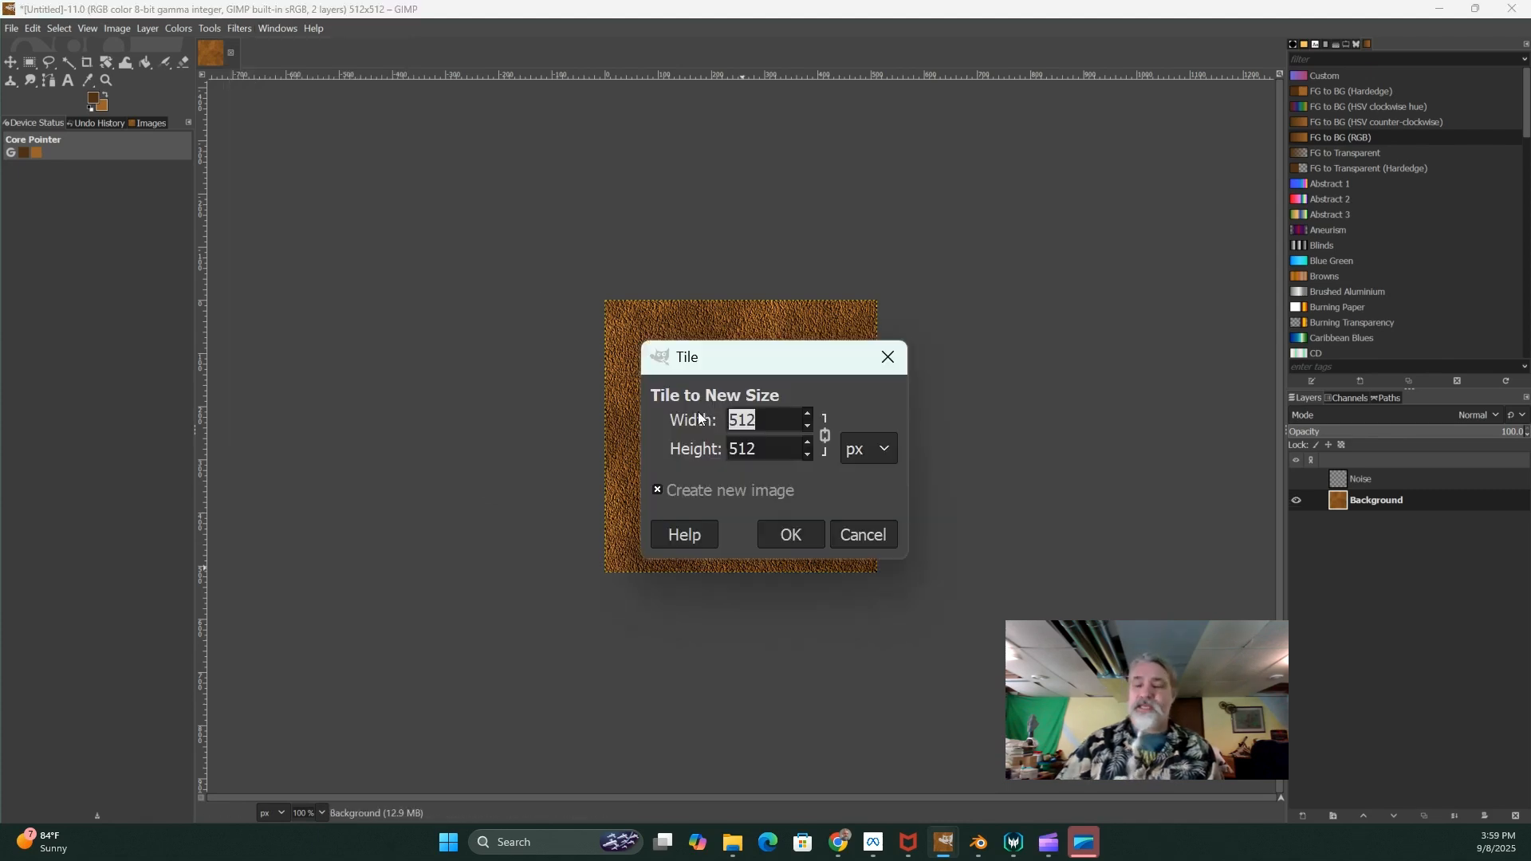
{"action": "type", "text": "1024"}
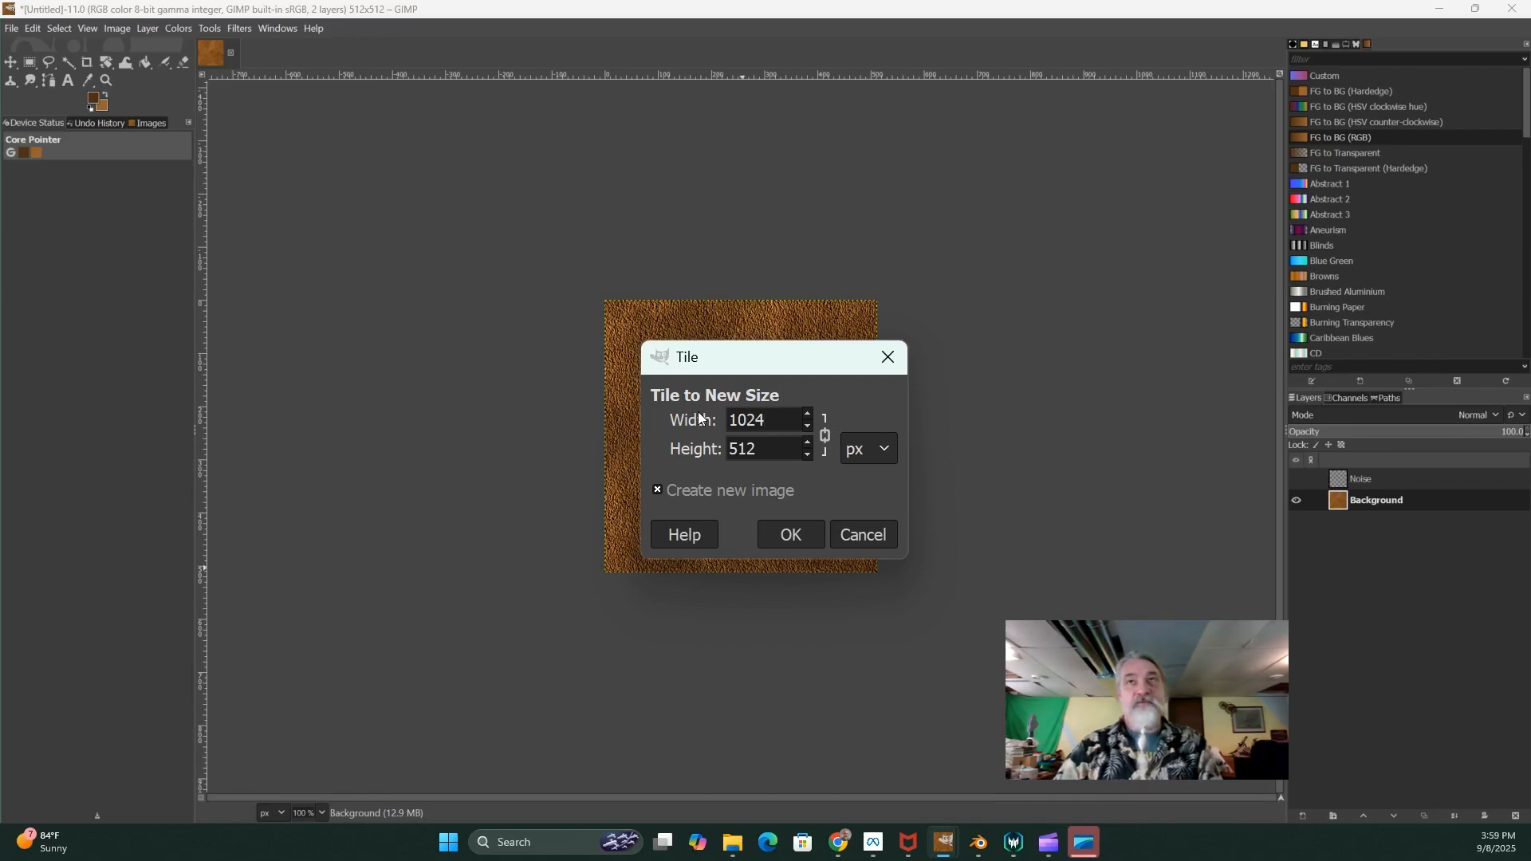
{"action": "key", "text": "Tab"}
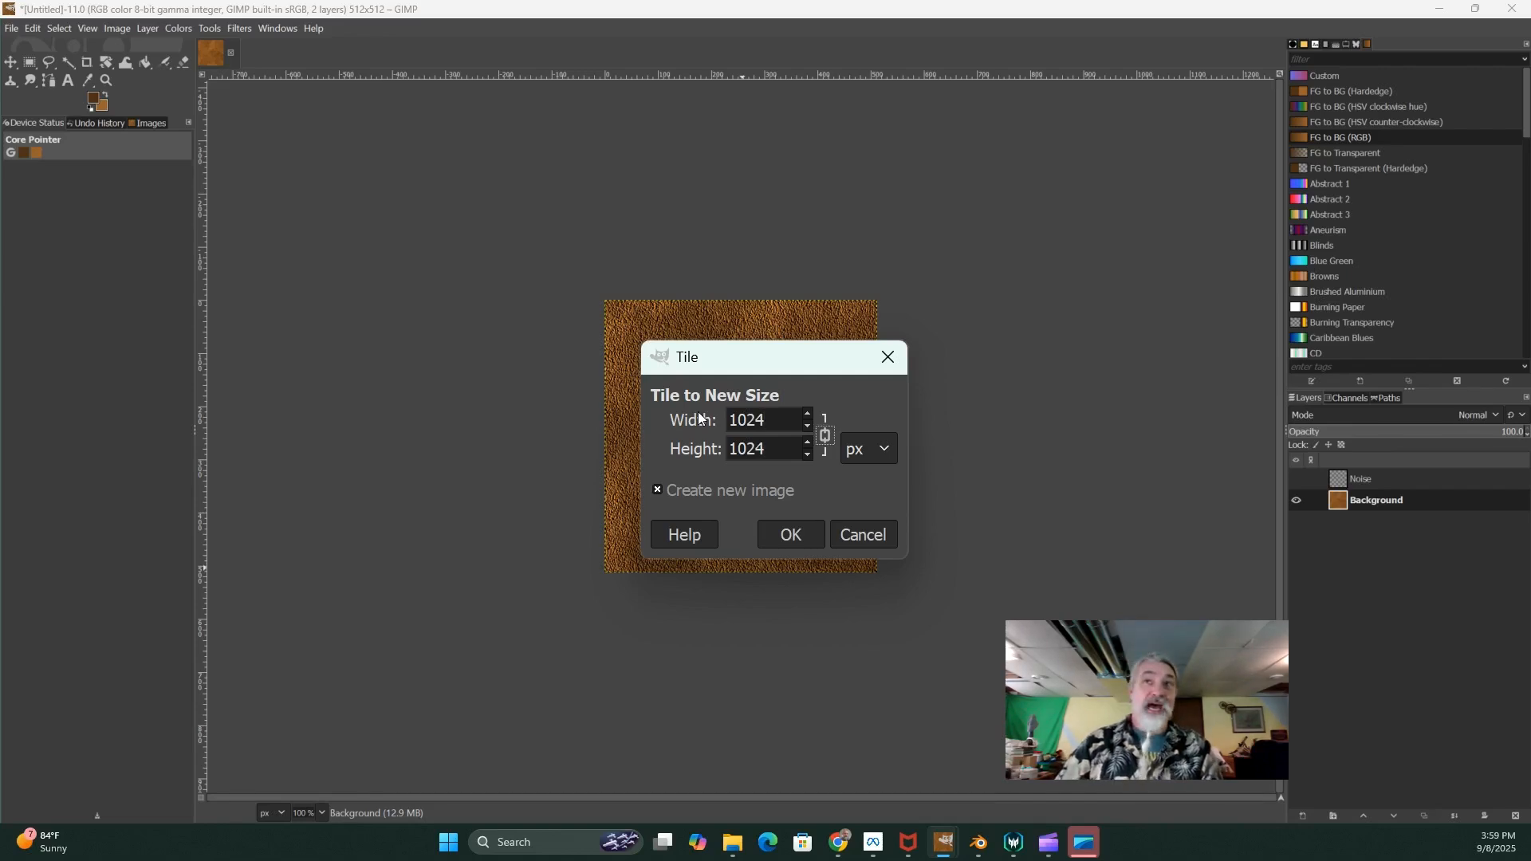
{"action": "left_click", "coordinate": [792, 535]}
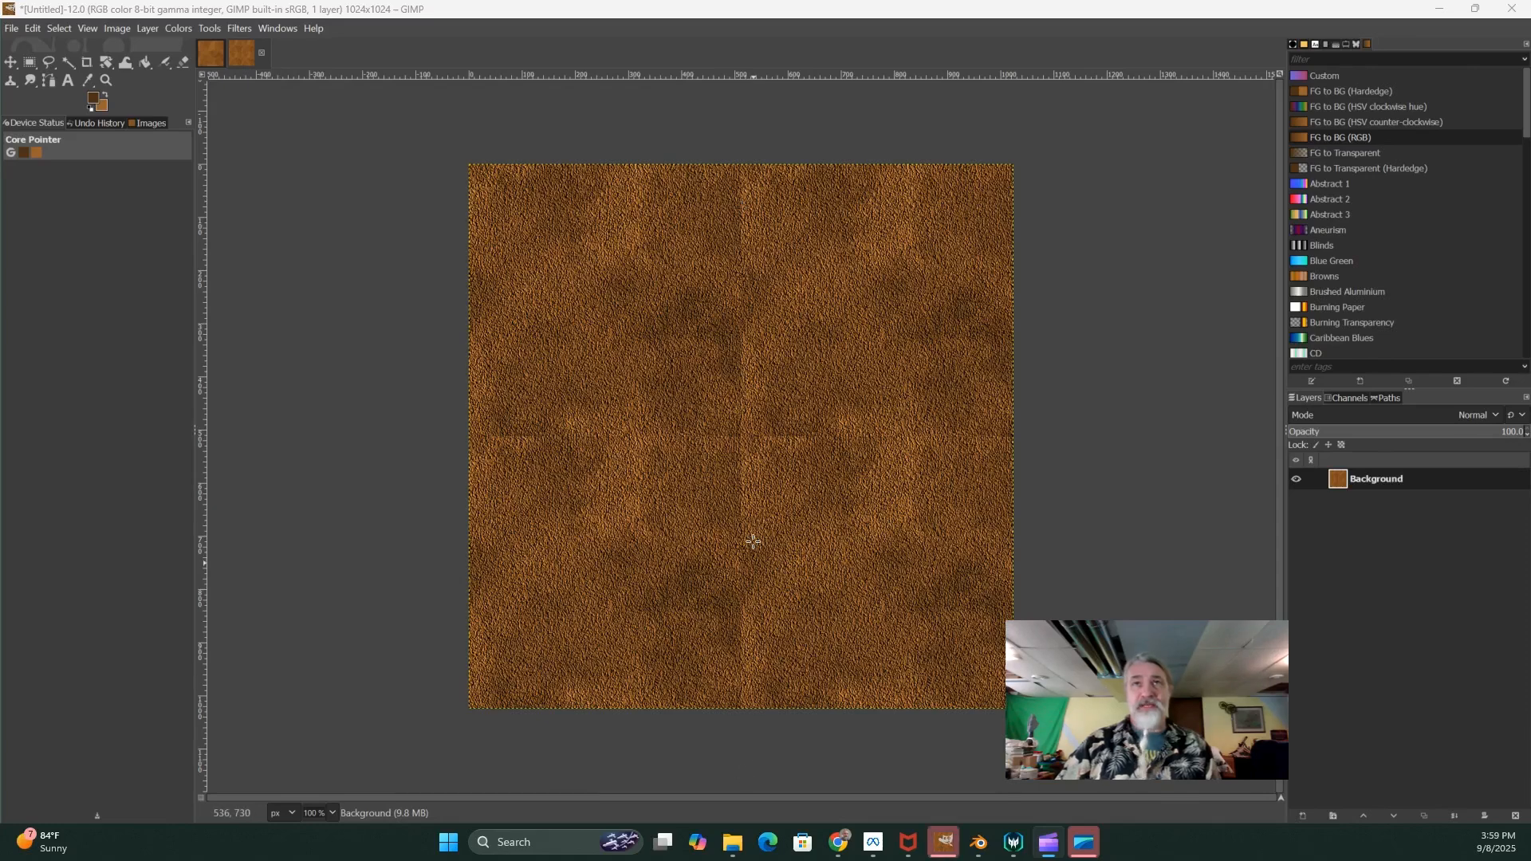
{"action": "left_click", "coordinate": [261, 52]}
{"action": "left_click", "coordinate": [787, 493]}
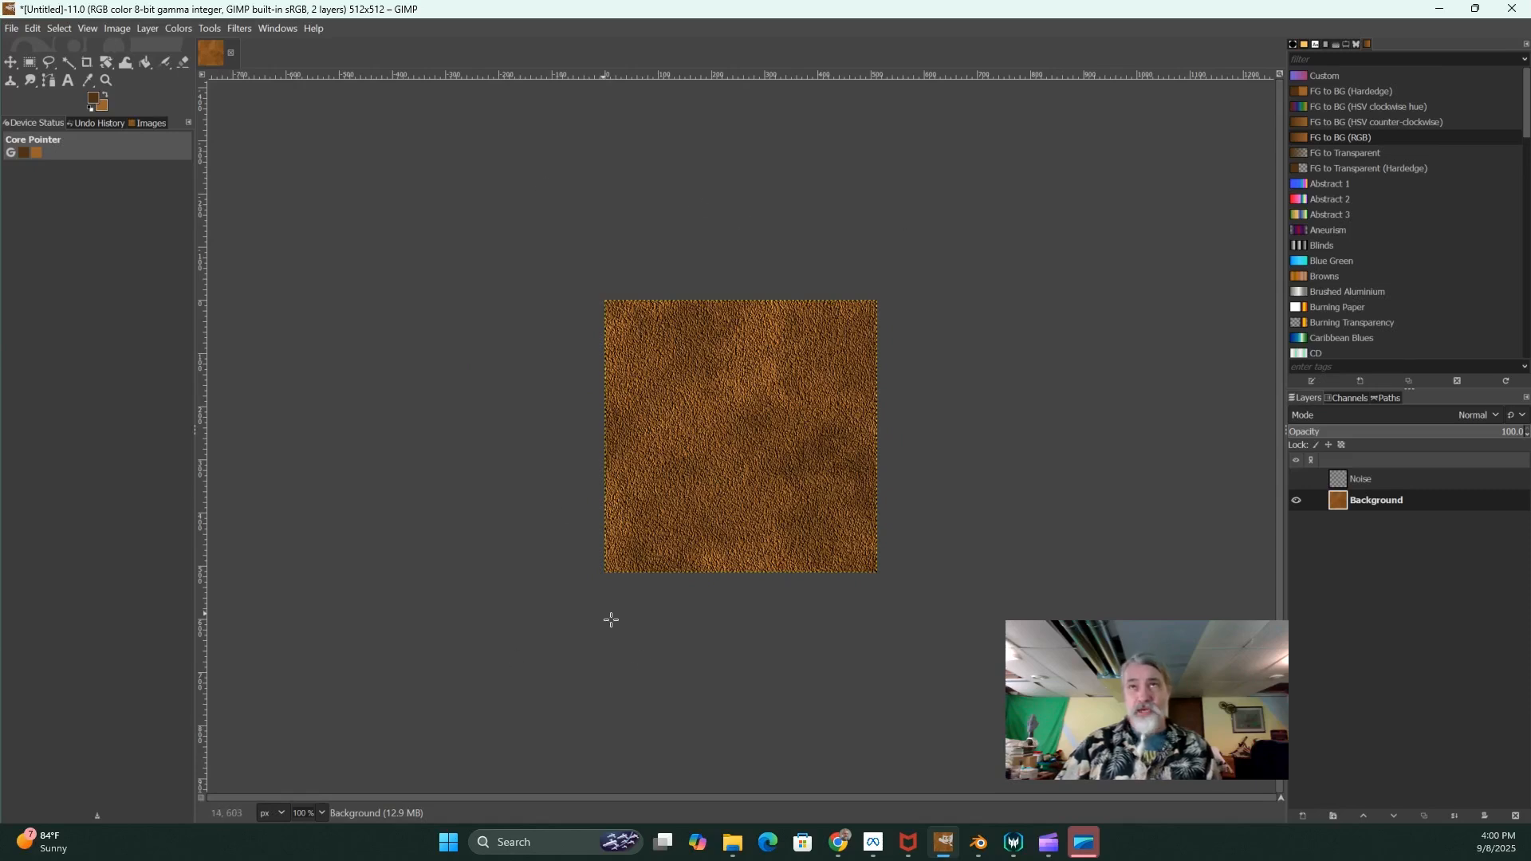
Apply Tile Seamless to the Background layer with Replace blending at 100 opacity
{"action": "left_click", "coordinate": [232, 29]}
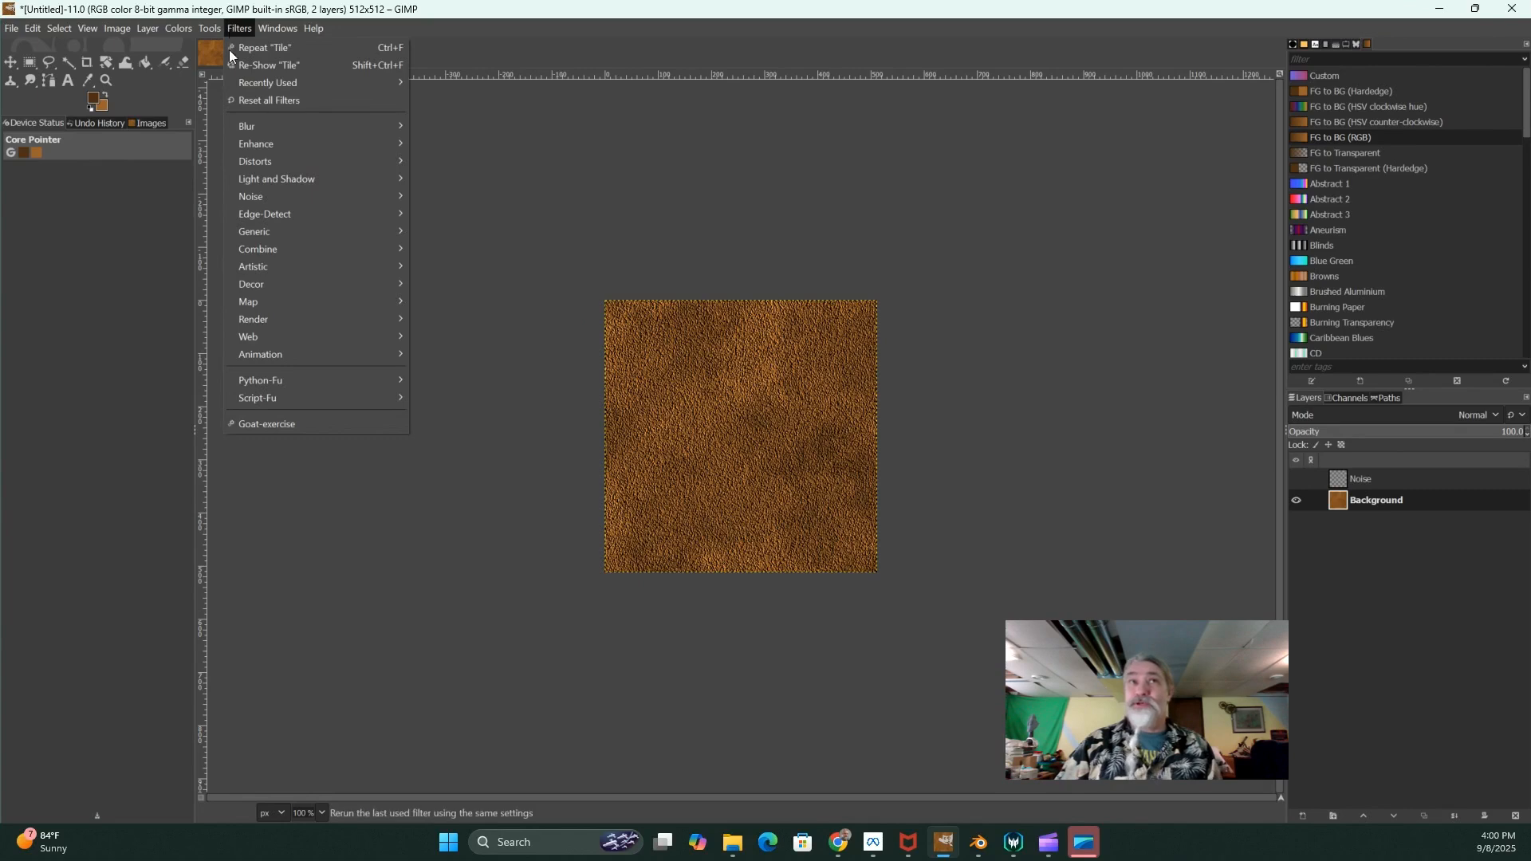
{"action": "mouse_move", "coordinate": [257, 298]}
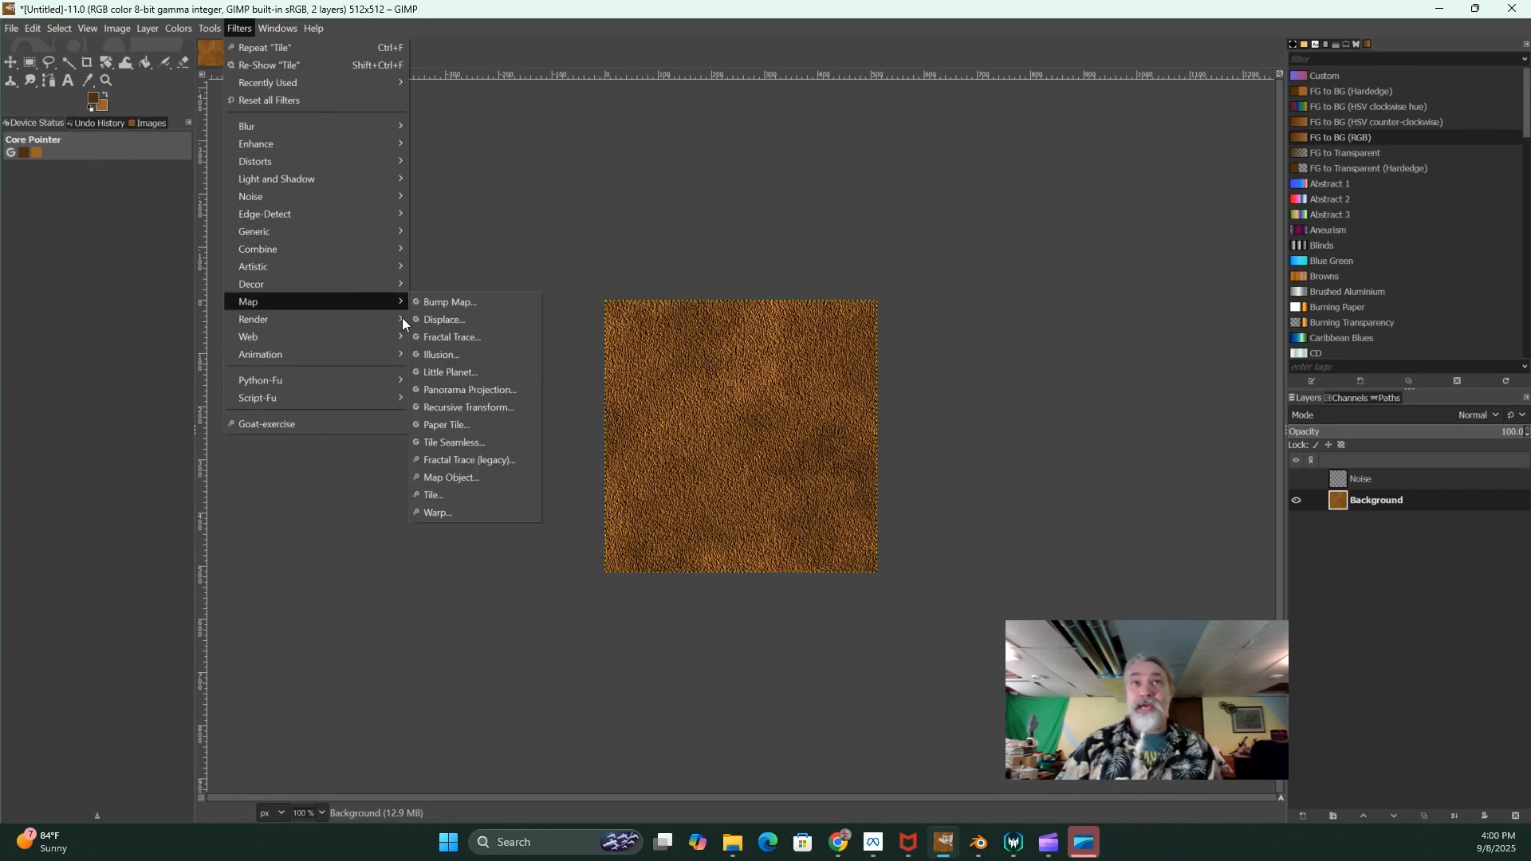
{"action": "left_click", "coordinate": [462, 444]}
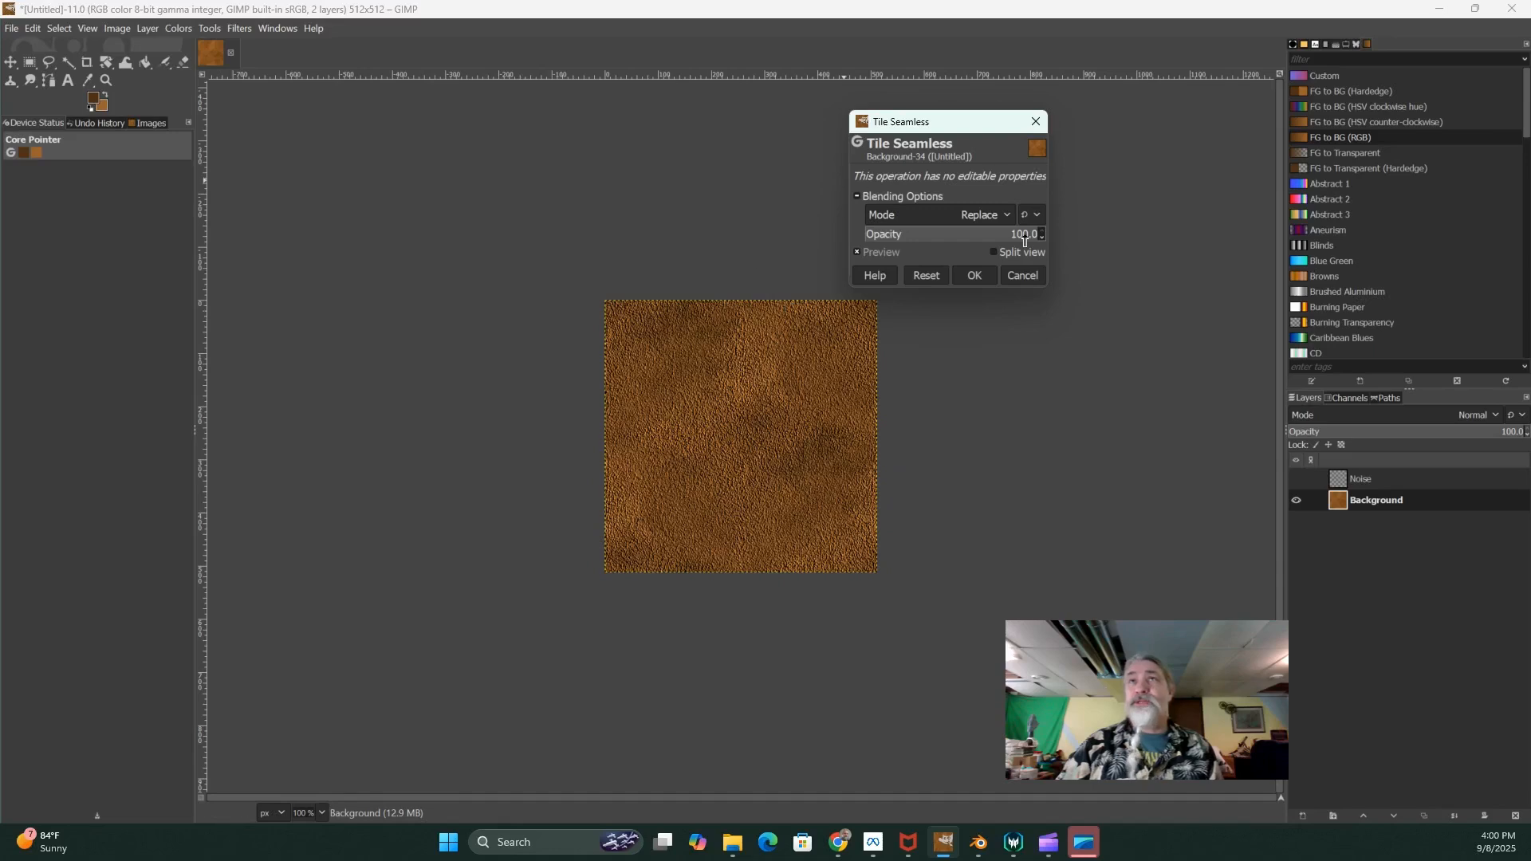
{"action": "left_click", "coordinate": [974, 275]}
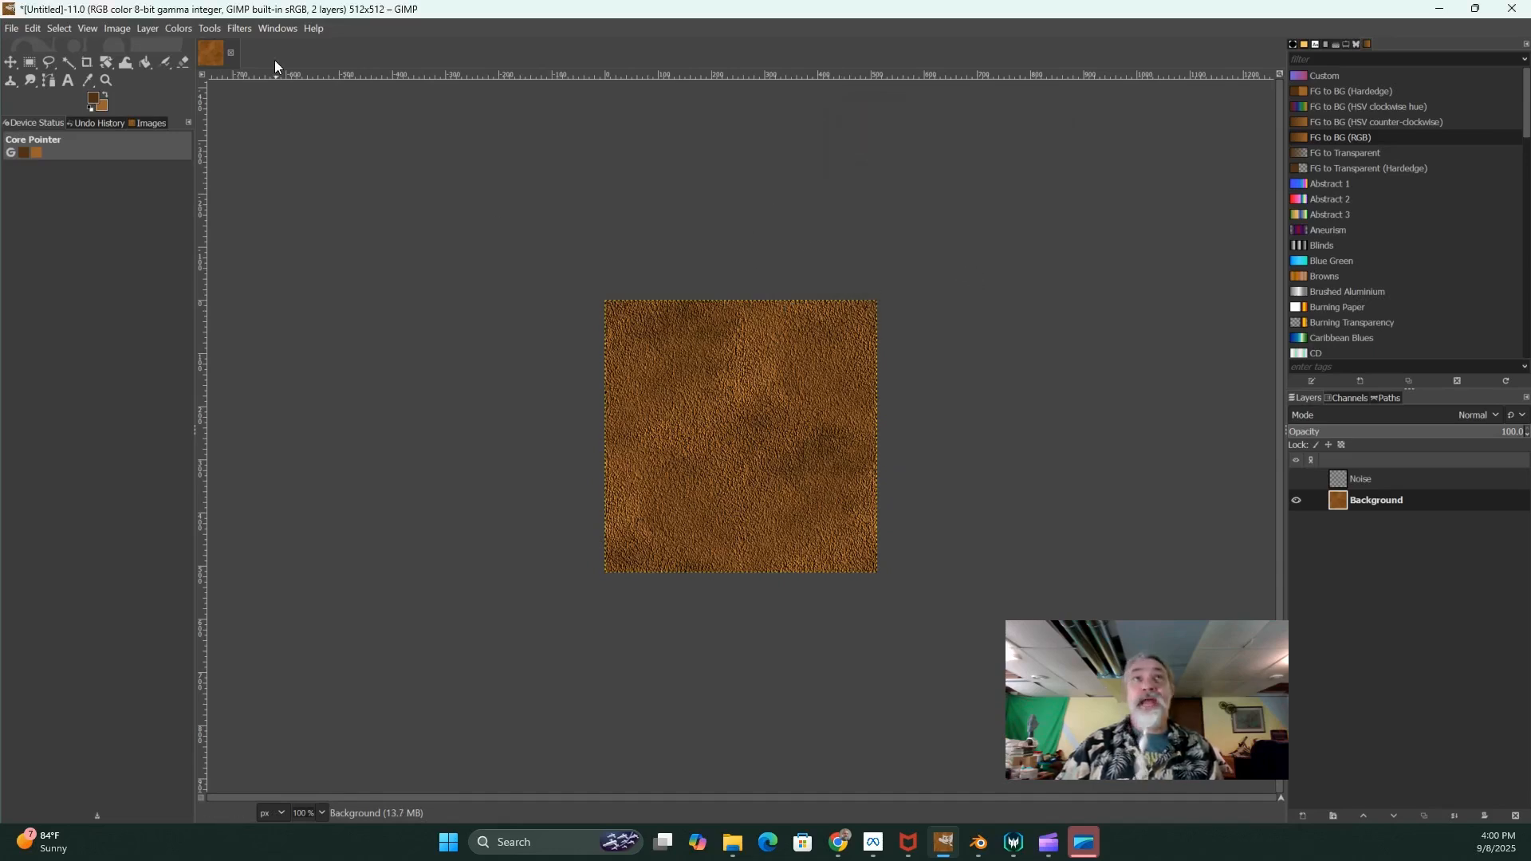
Check the seamless texture by tiling it into another new 1024 × 1024 px image, and discard that copy
{"action": "left_click", "coordinate": [231, 28]}
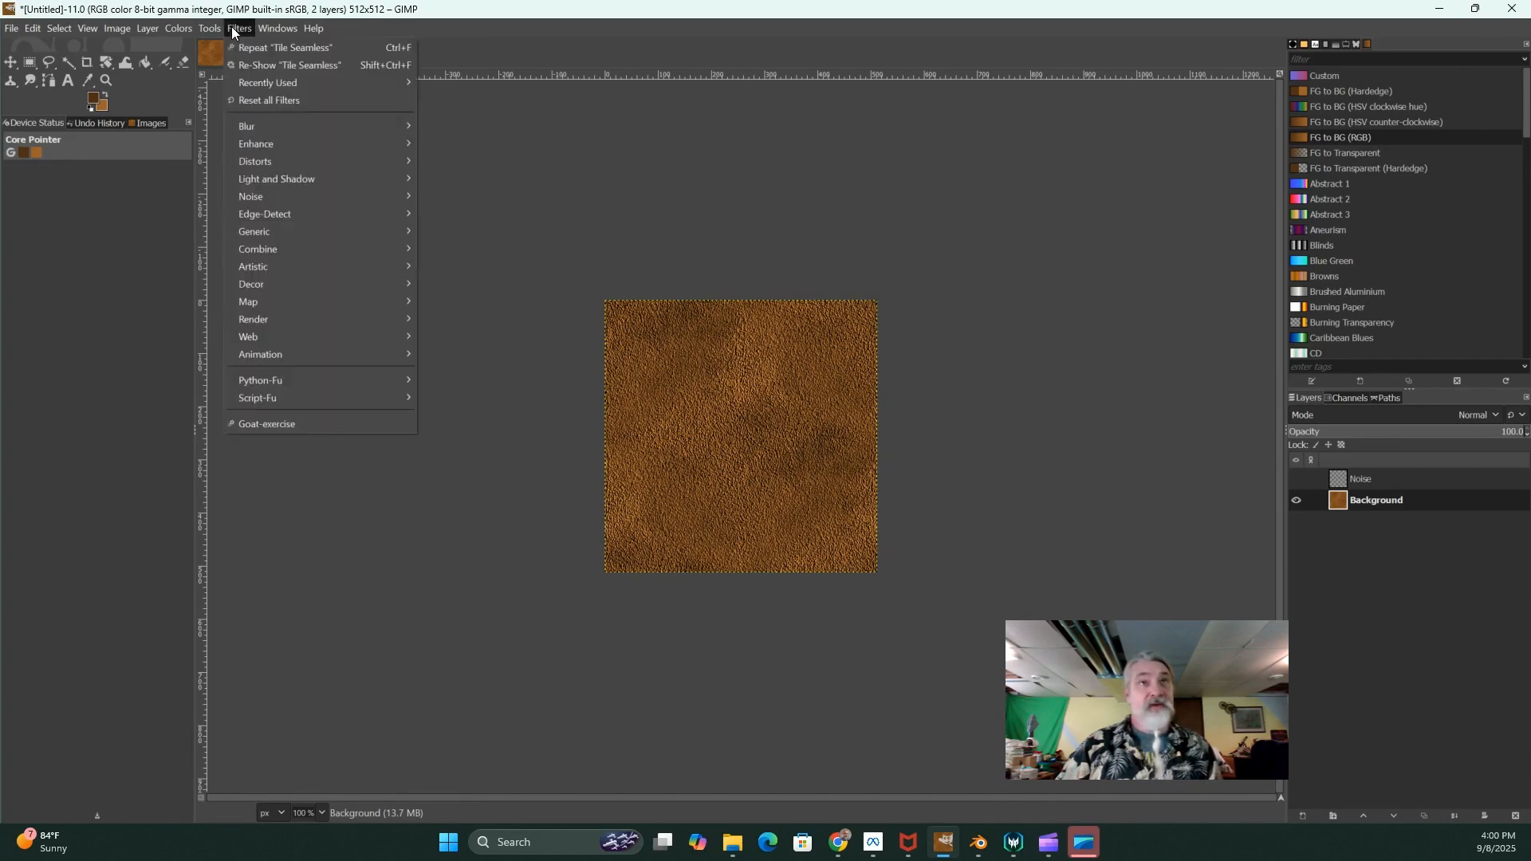
{"action": "mouse_move", "coordinate": [244, 305]}
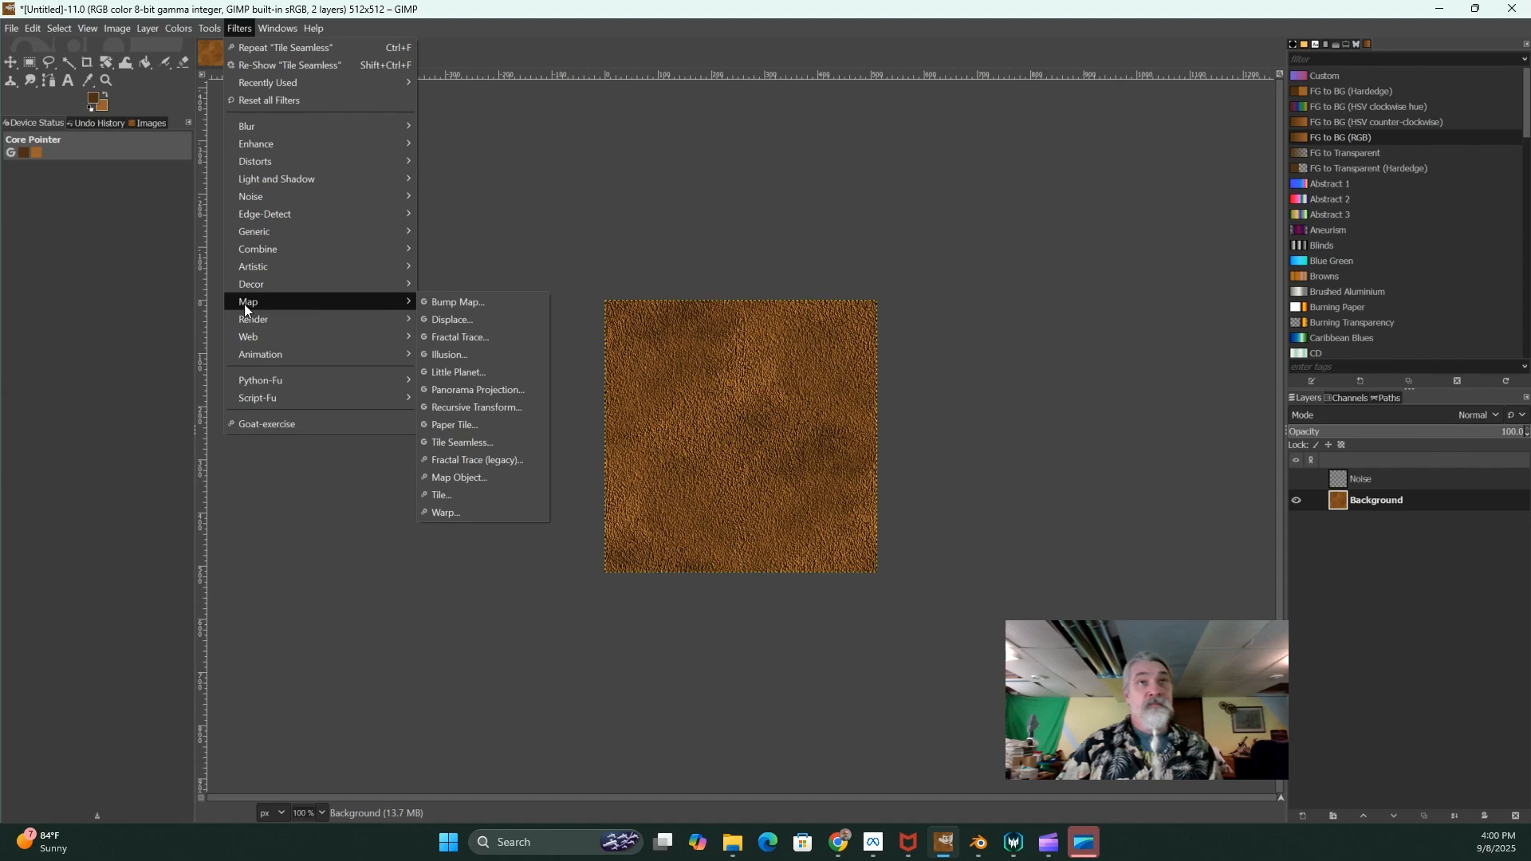
{"action": "left_click", "coordinate": [468, 502]}
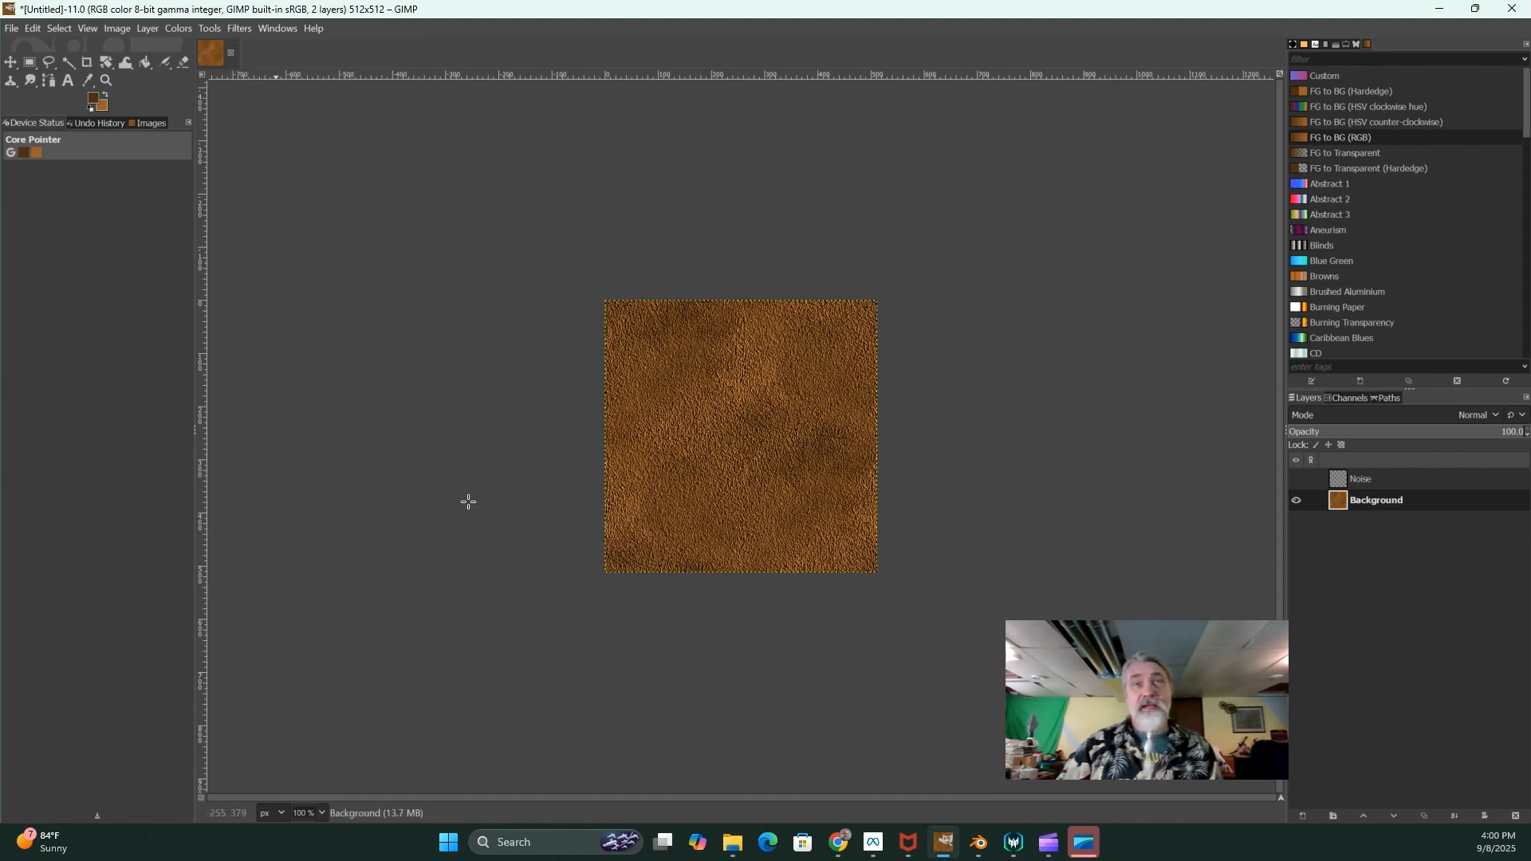
{"action": "type", "text": "1024"}
{"action": "key", "text": "Return"}
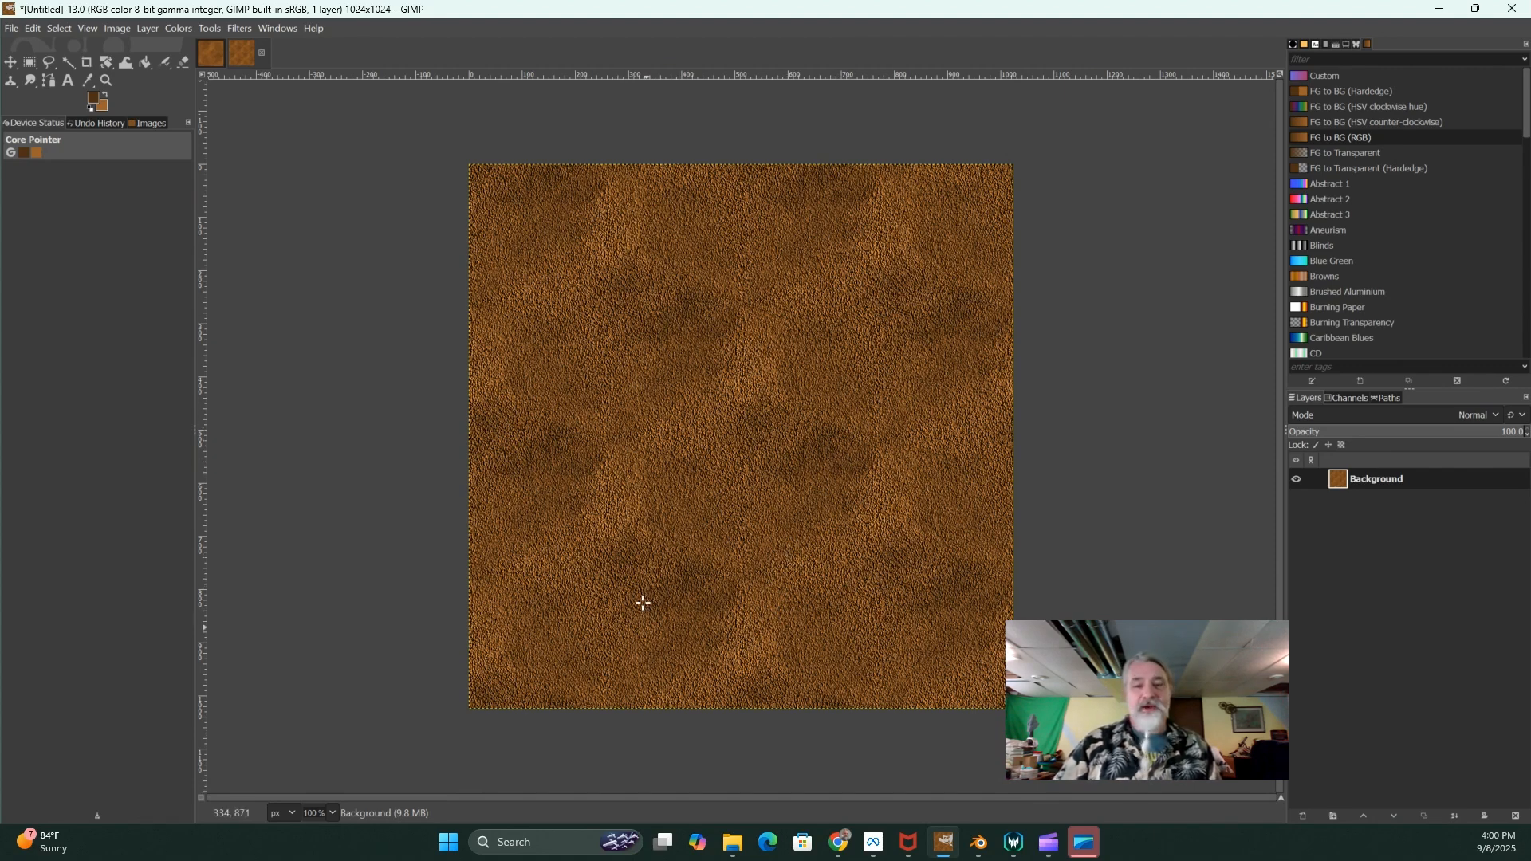
{"action": "left_click", "coordinate": [262, 56]}
{"action": "left_click", "coordinate": [765, 492]}
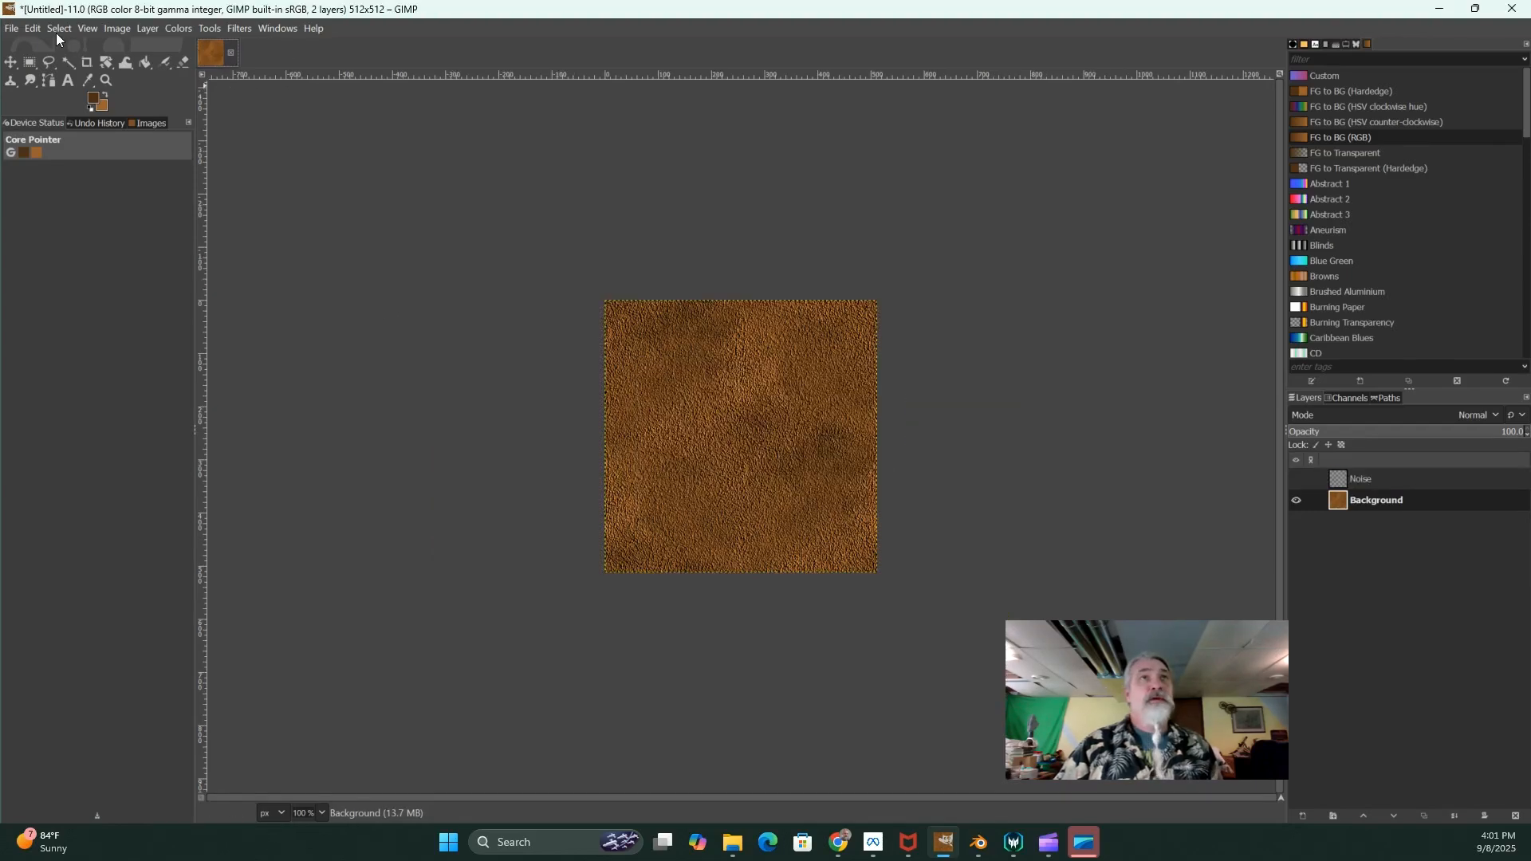
Export the texture as Soil_01.png in the Landscape folder, replacing the existing file and keeping the PNG compression level at 9
{"action": "left_click", "coordinate": [10, 28]}
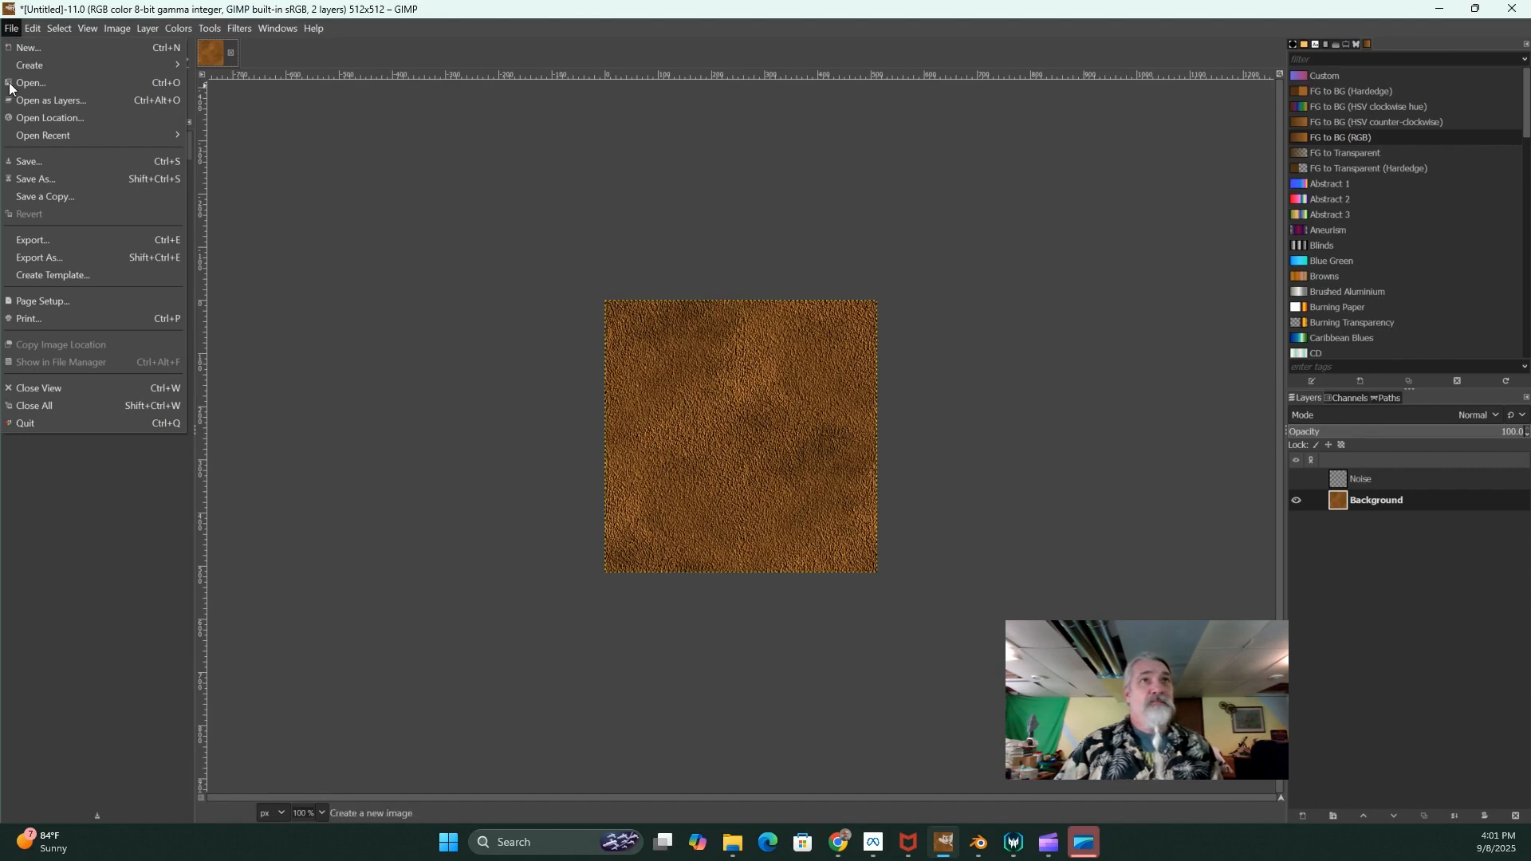
{"action": "left_click", "coordinate": [36, 237]}
{"action": "left_click", "coordinate": [391, 147]}
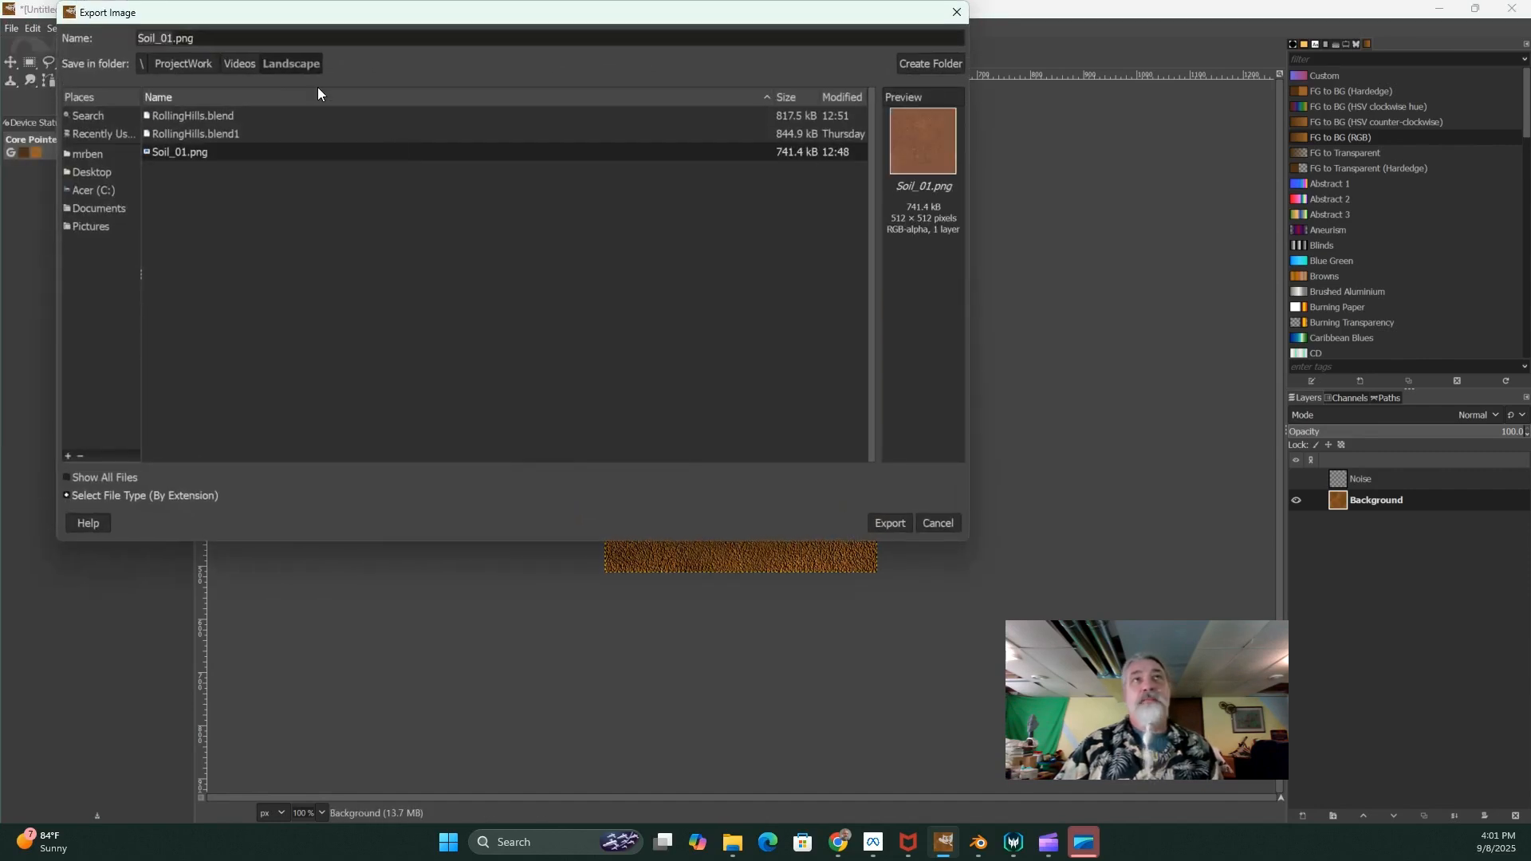
{"action": "left_click", "coordinate": [891, 523]}
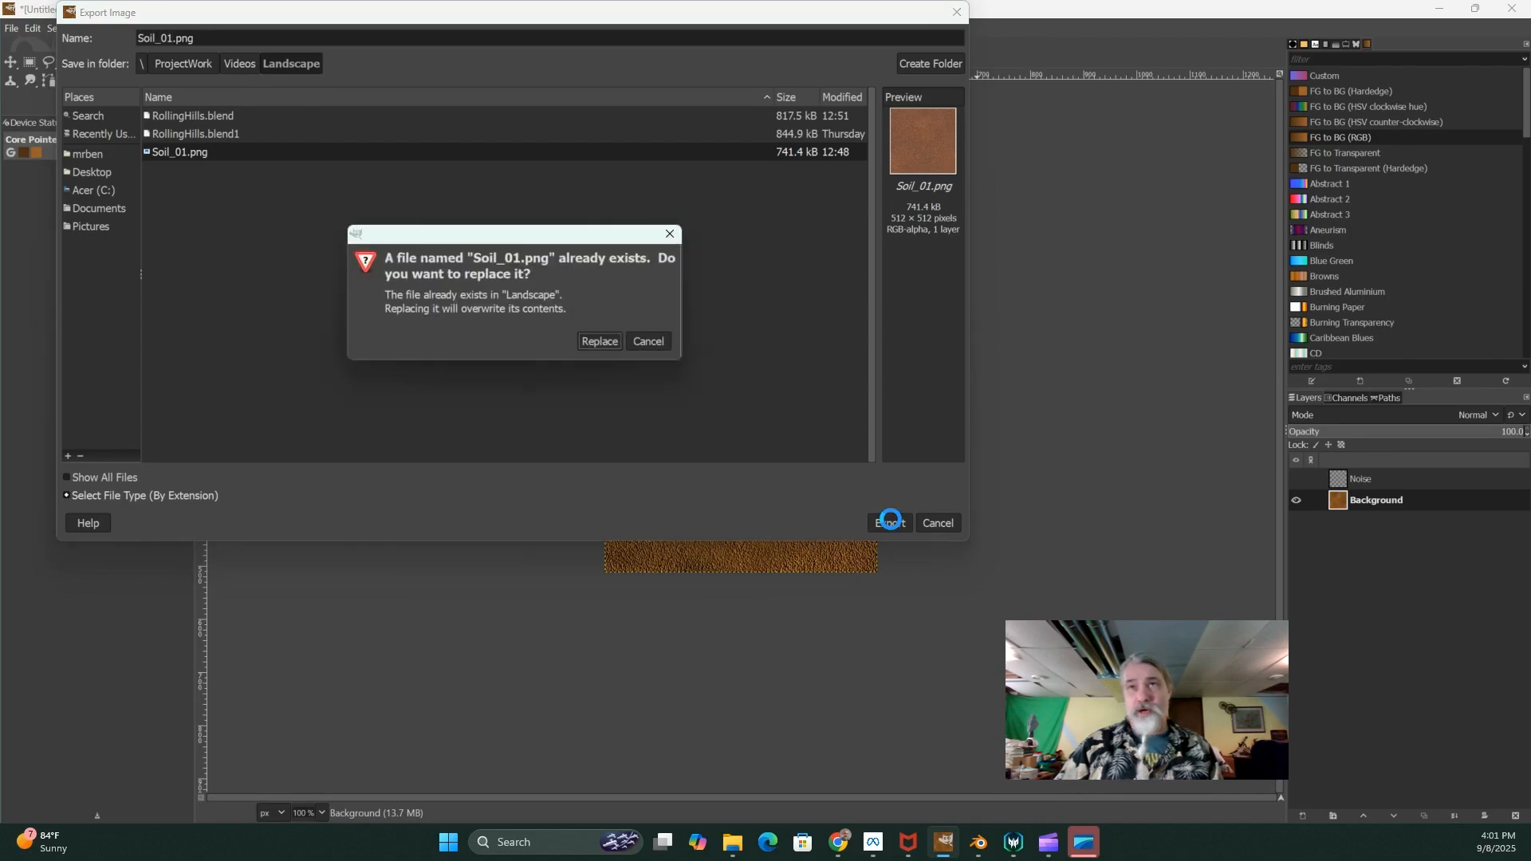
{"action": "left_click", "coordinate": [606, 340]}
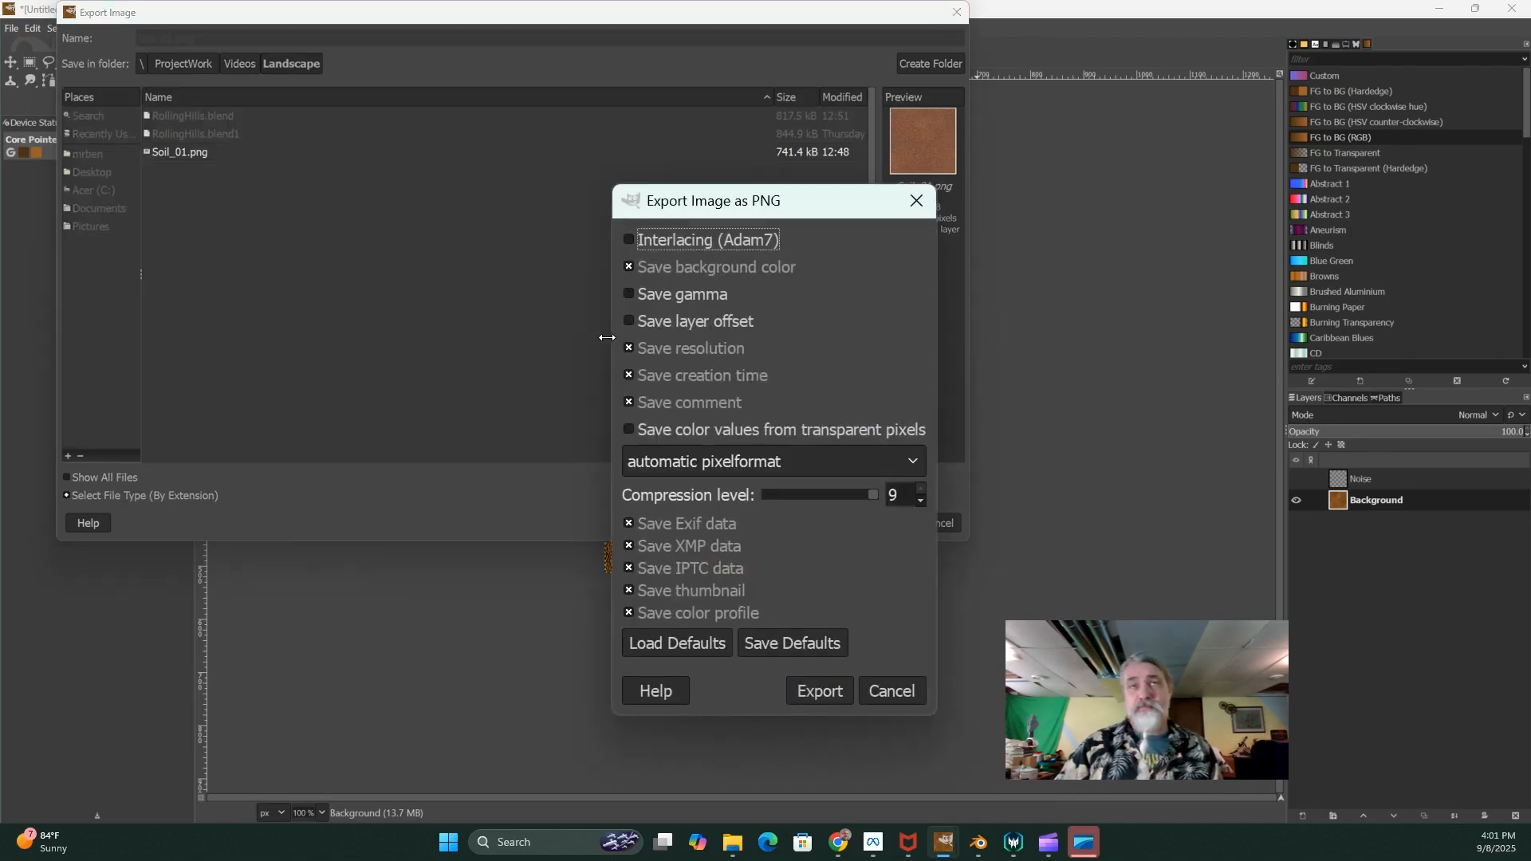
{"action": "left_click", "coordinate": [813, 692]}
Switch to File Explorer and select the exported Soil_01.png in the Landscape folder
{"action": "key", "text": "alt+Tab"}
{"action": "left_click", "coordinate": [649, 310]}
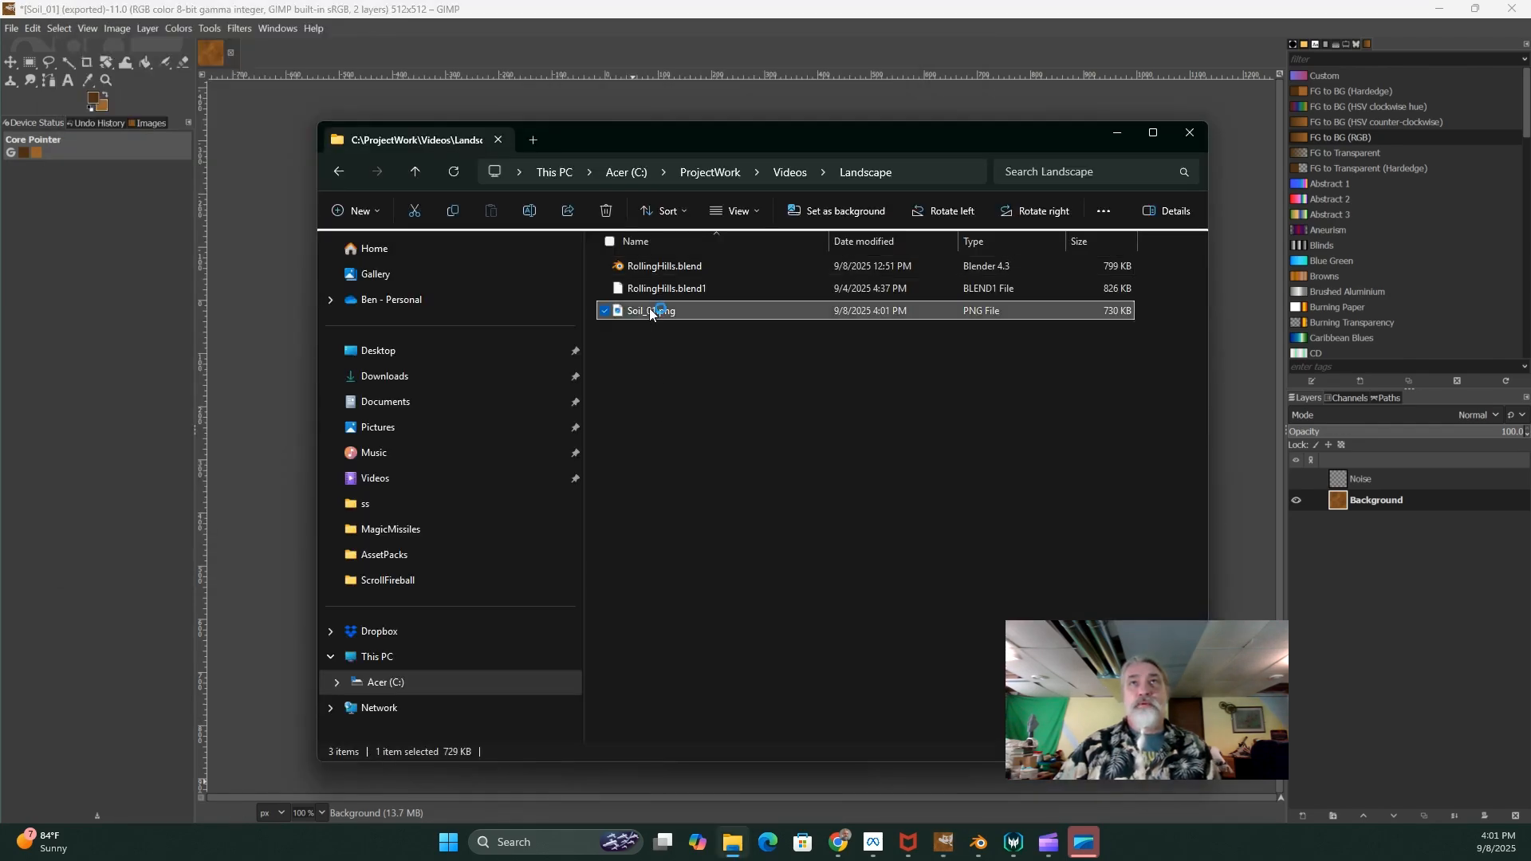